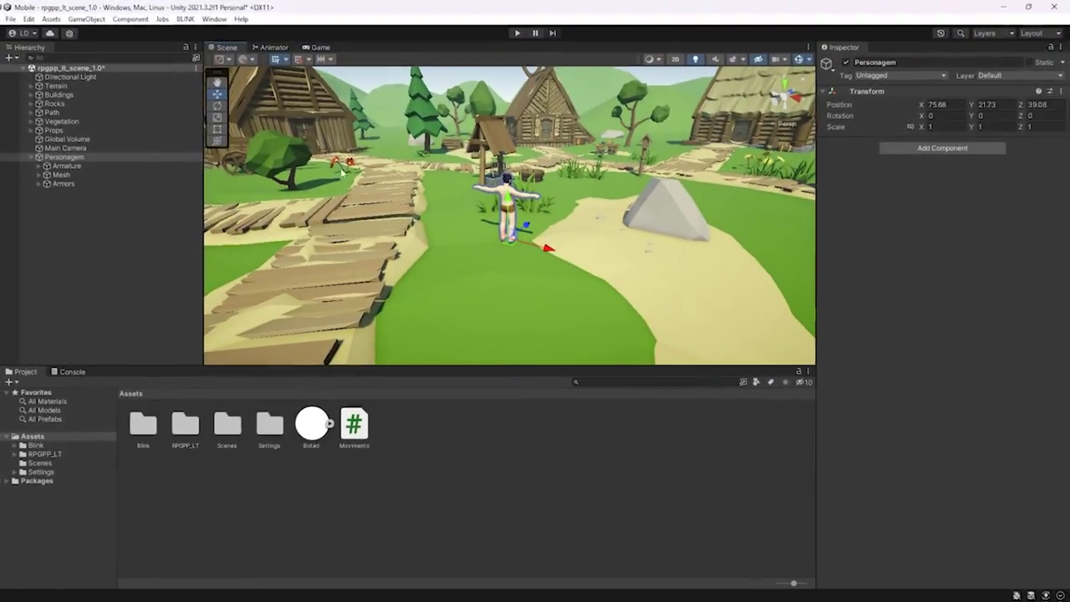
Step: Orbit the Scene view in close to the Personagem character standing on the grass
click(67, 159)
mouse_move(474, 241)
alt+mouse_down()
mouse_move(412, 284)
mouse_move(409, 238)
alt+mouse_up()
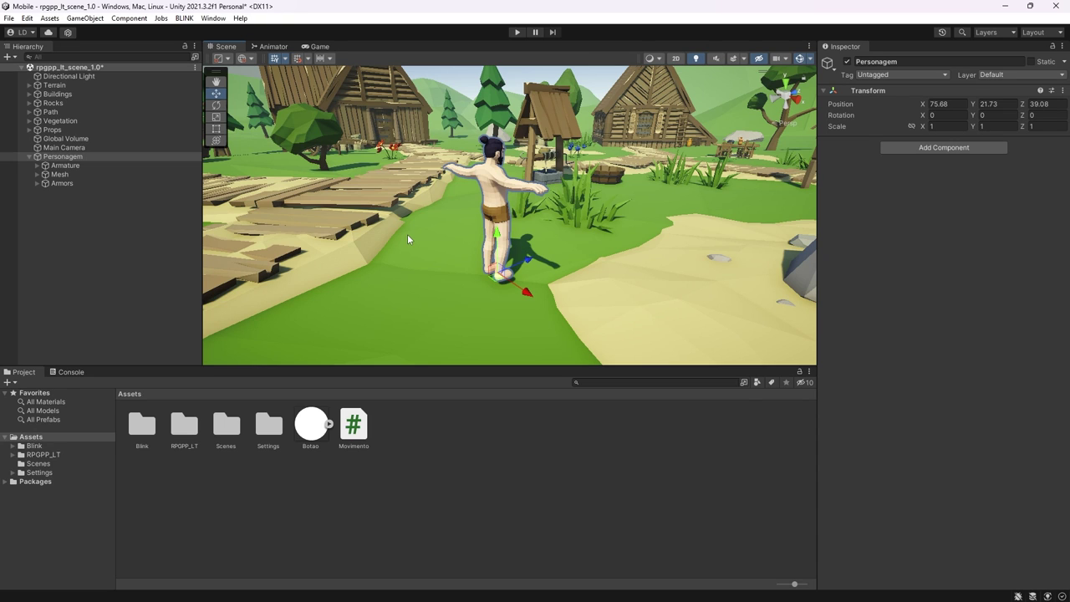
Step: Add a Character Controller component to the Personagem object
click(83, 156)
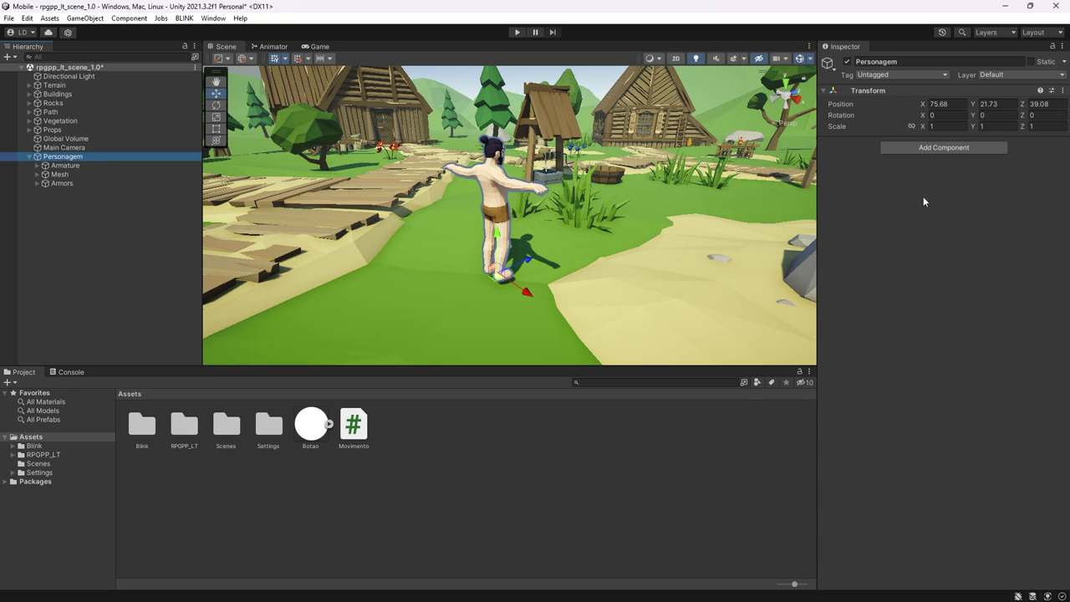
click(941, 151)
text(char)
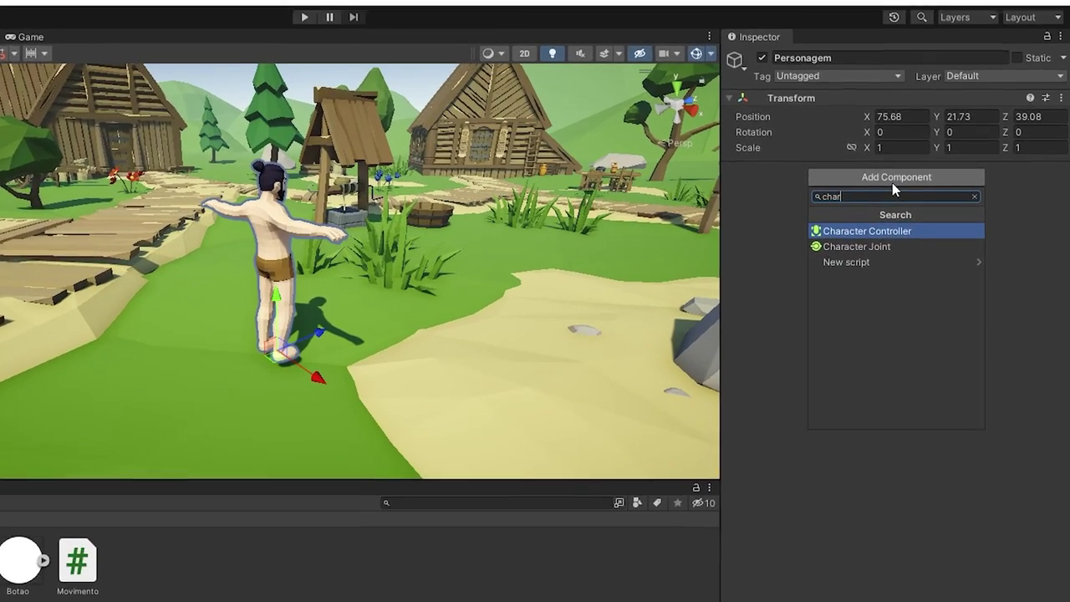
key(Return)
Step: Set the Character Controller's Radius to 0.25 and Skin Width to 0.0001
double_click(912, 235)
text(0.25)
double_click(928, 196)
text(0.0001)
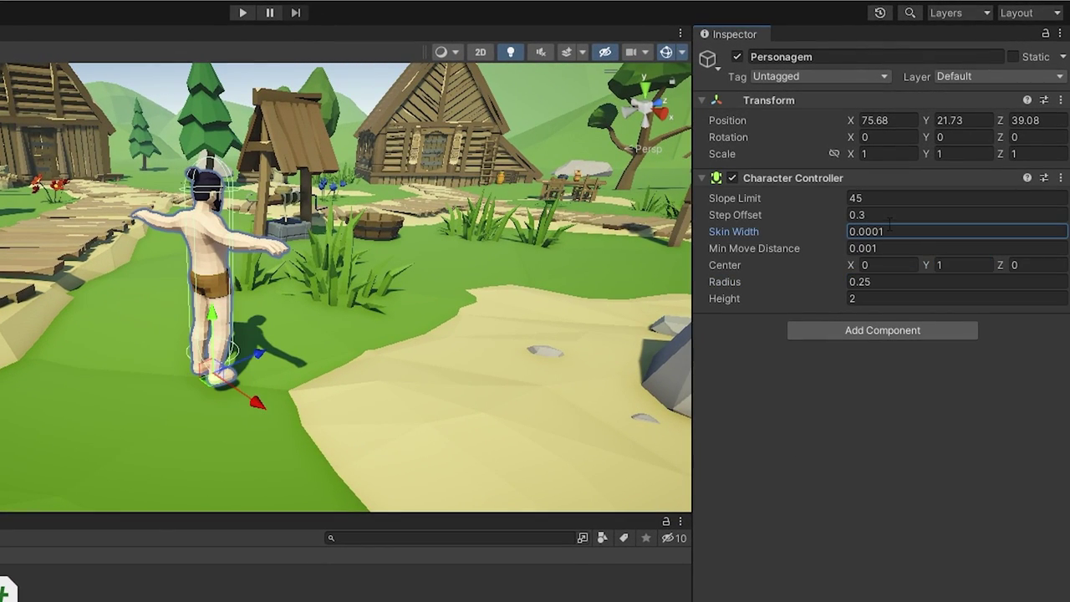
text(f)
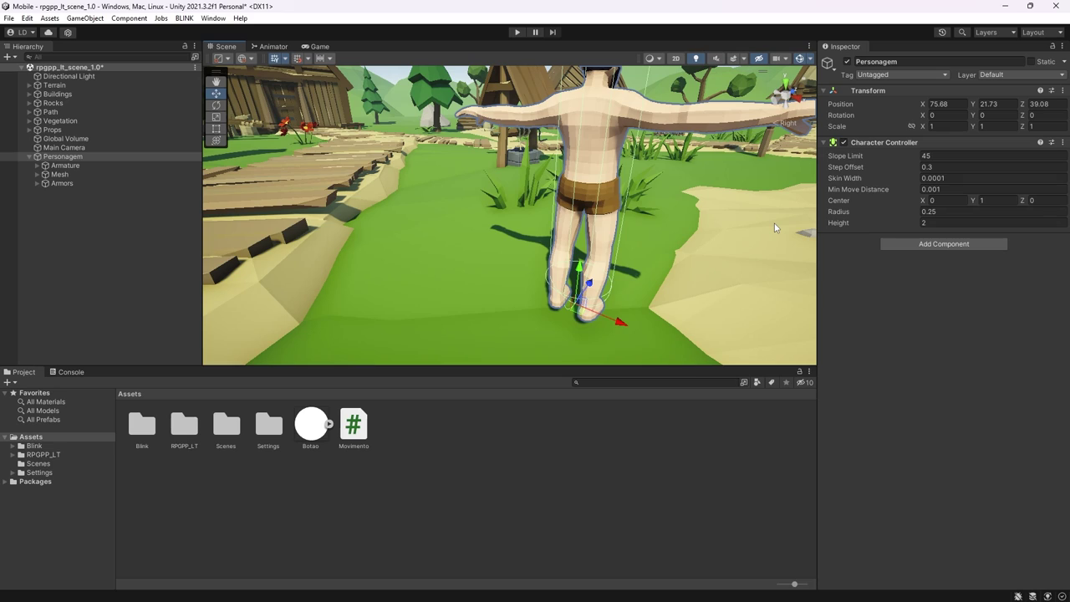
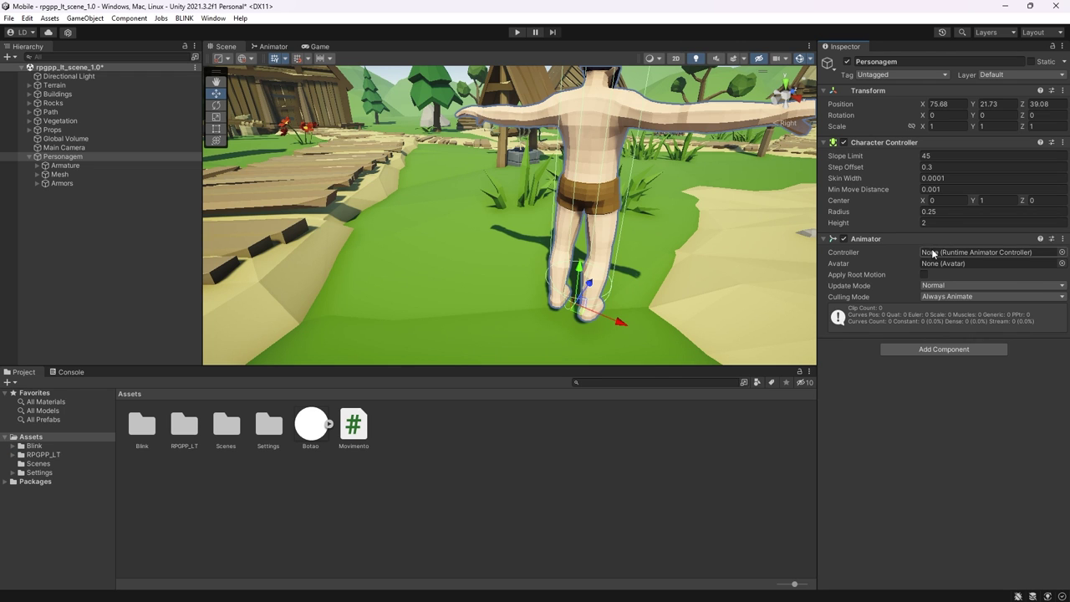
Step: Create the PersonagemController animator controller and assign it plus the HumanMale_CharacterAvatar avatar to Personagem's Animator
right_click(438, 455)
mouse_move(481, 155)
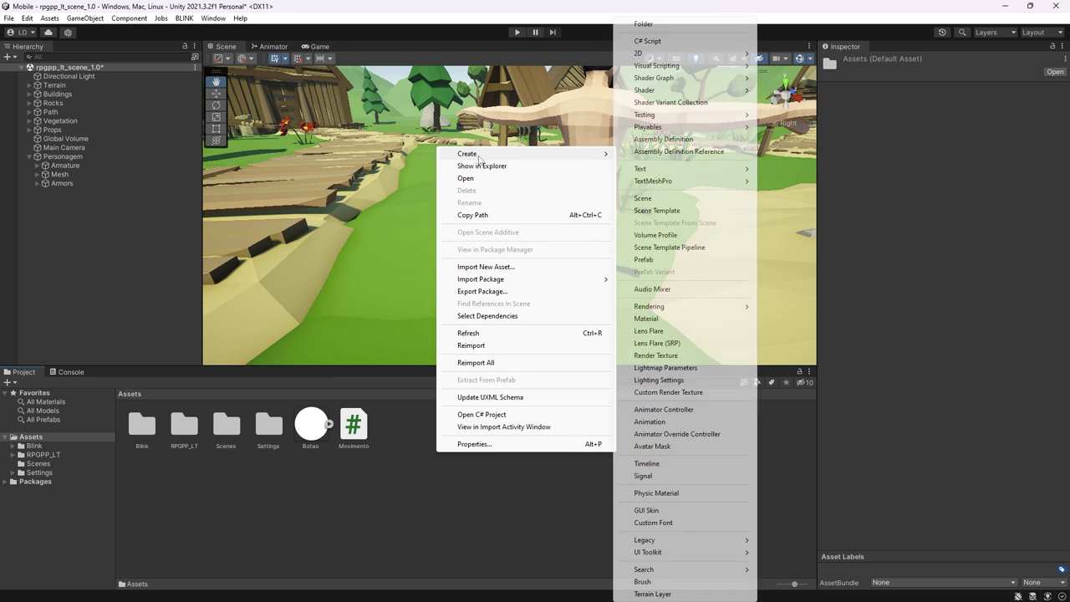
click(665, 408)
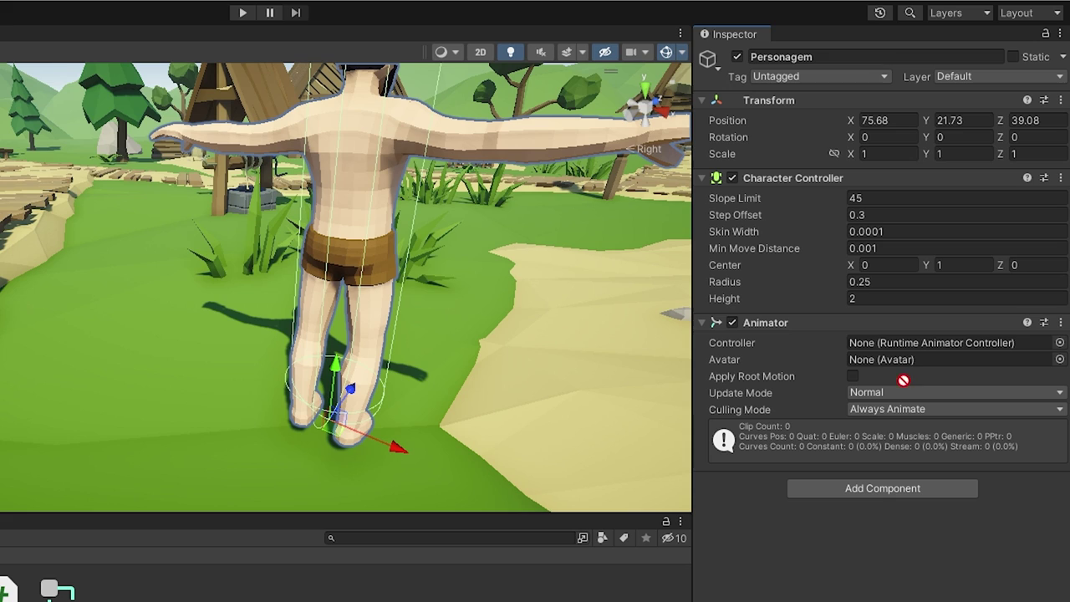
drag(266, 585, 907, 346)
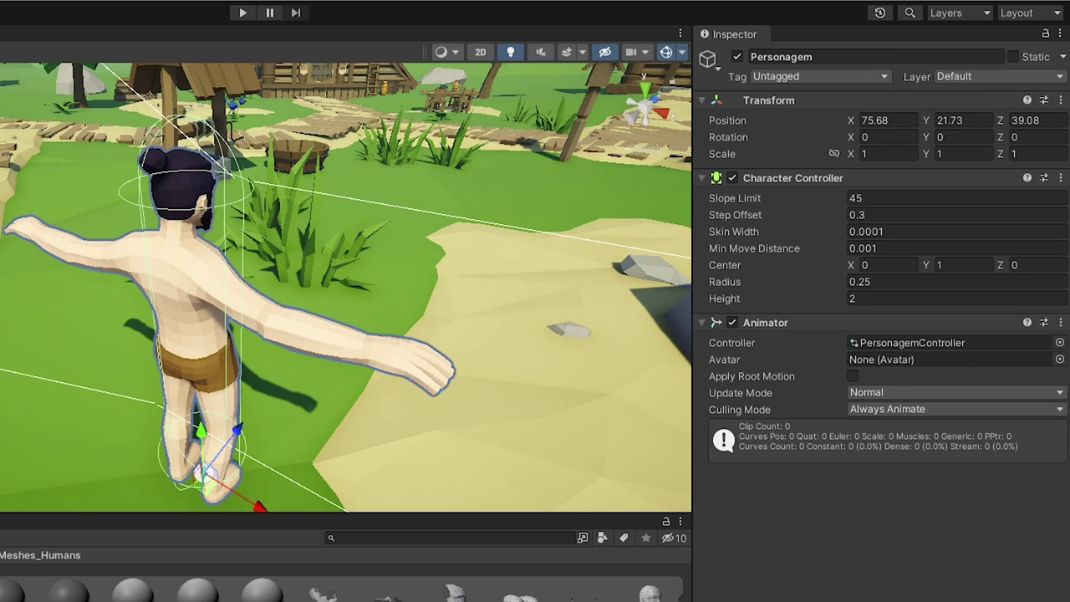
drag(856, 380, 886, 363)
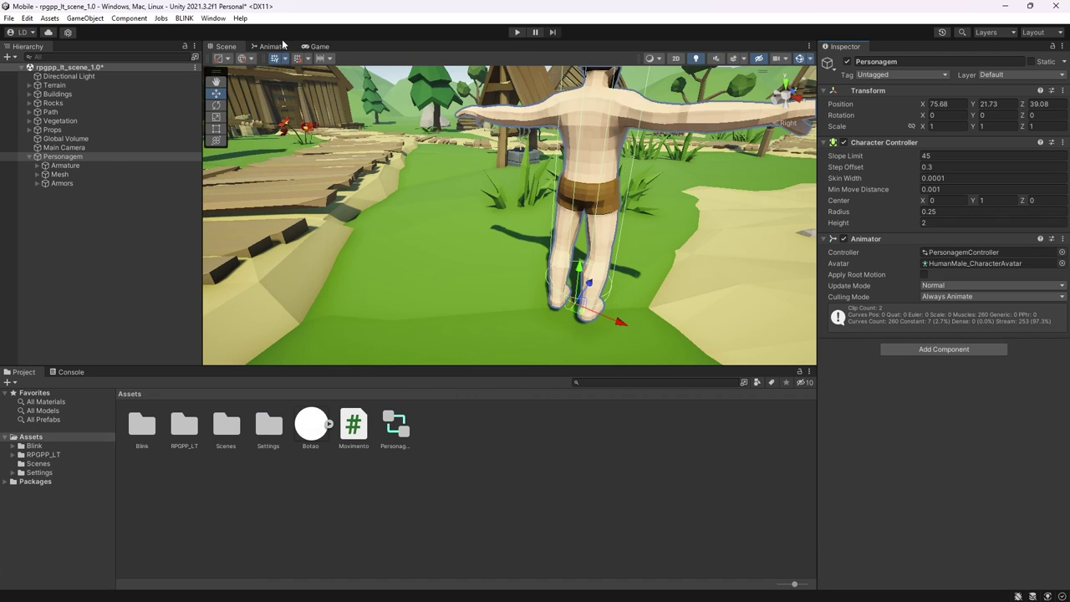
click(274, 46)
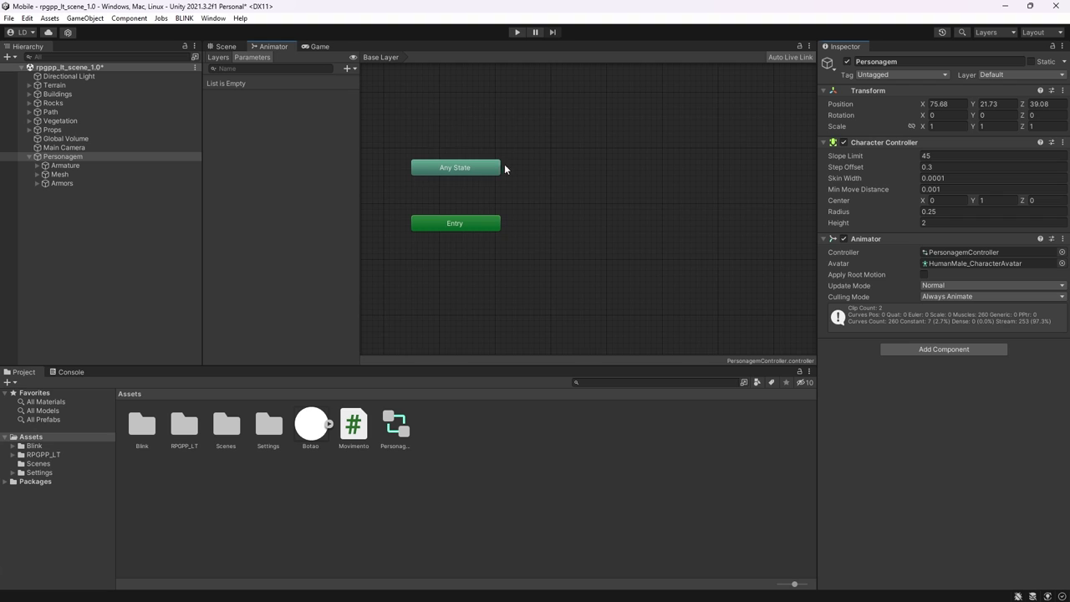
Step: Browse to Blink/Art/Animations/Animations_Starter_Pack/Movement and select the Idle clip inside Idle.fbx
middle_drag(505, 169, 584, 163)
scroll(572, 174, up, 3)
middle_drag(543, 257, 525, 242)
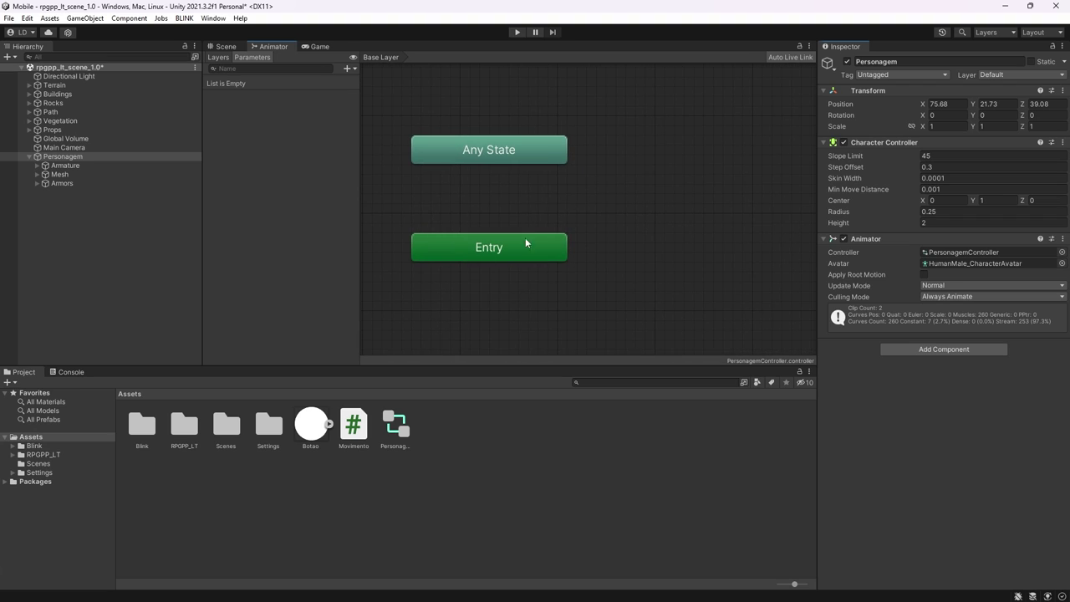
double_click(140, 428)
click(143, 433)
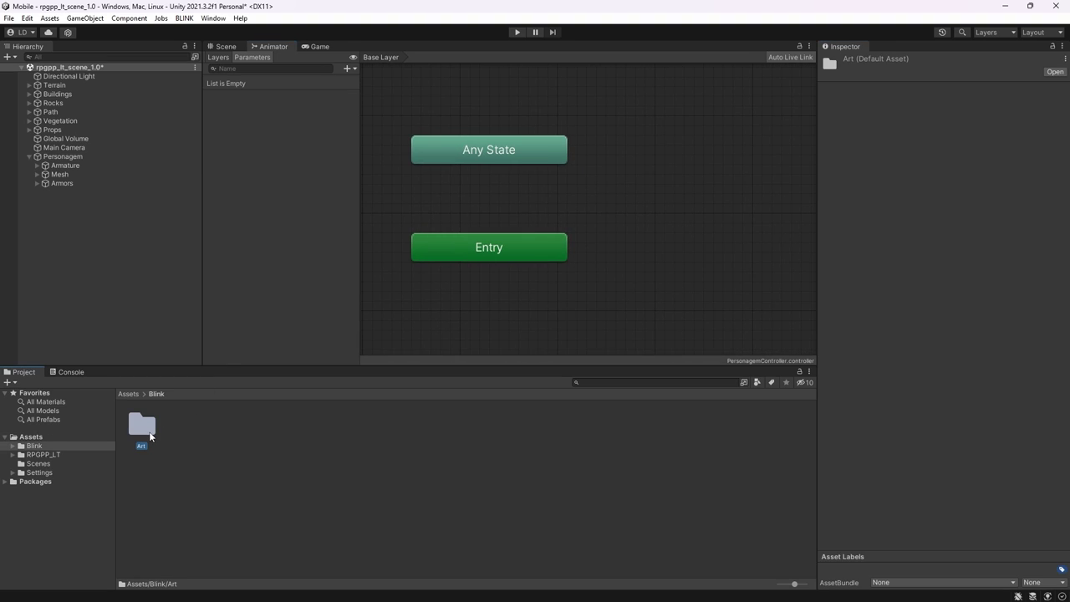
double_click(149, 435)
double_click(150, 436)
double_click(144, 430)
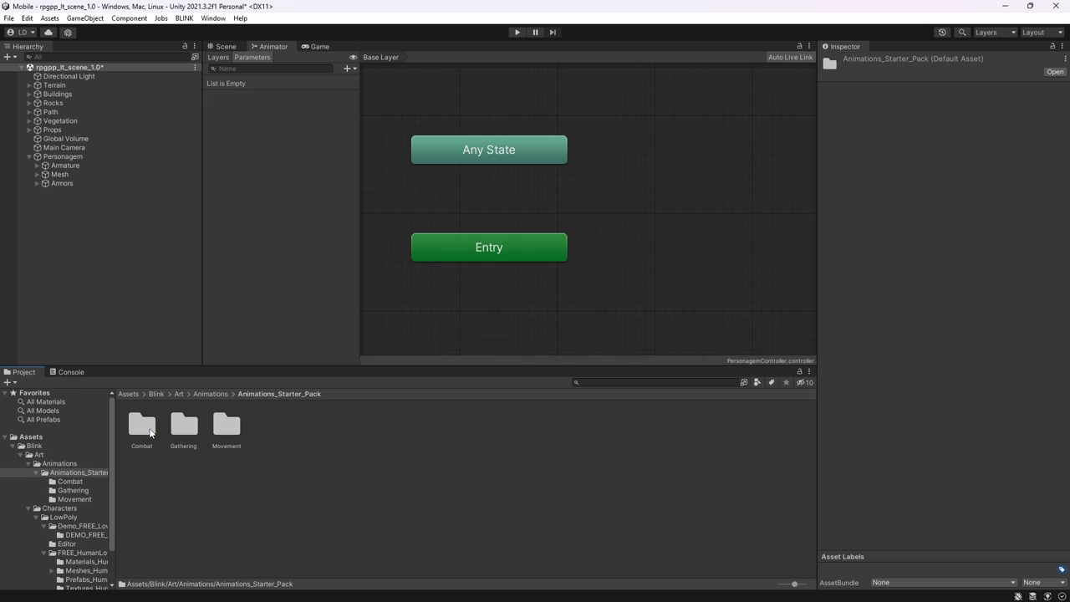
double_click(219, 428)
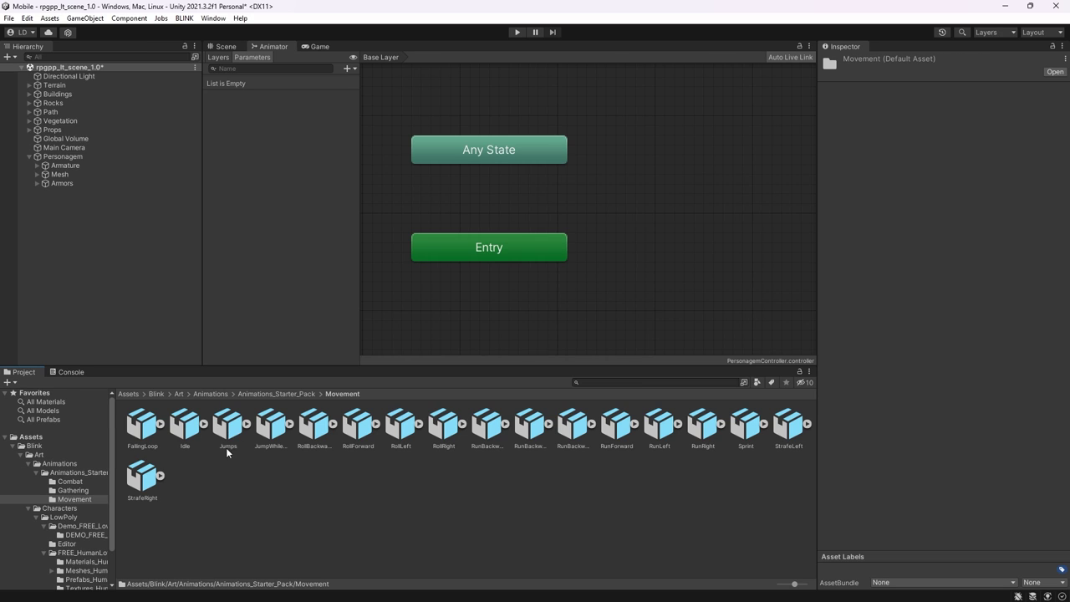
click(203, 424)
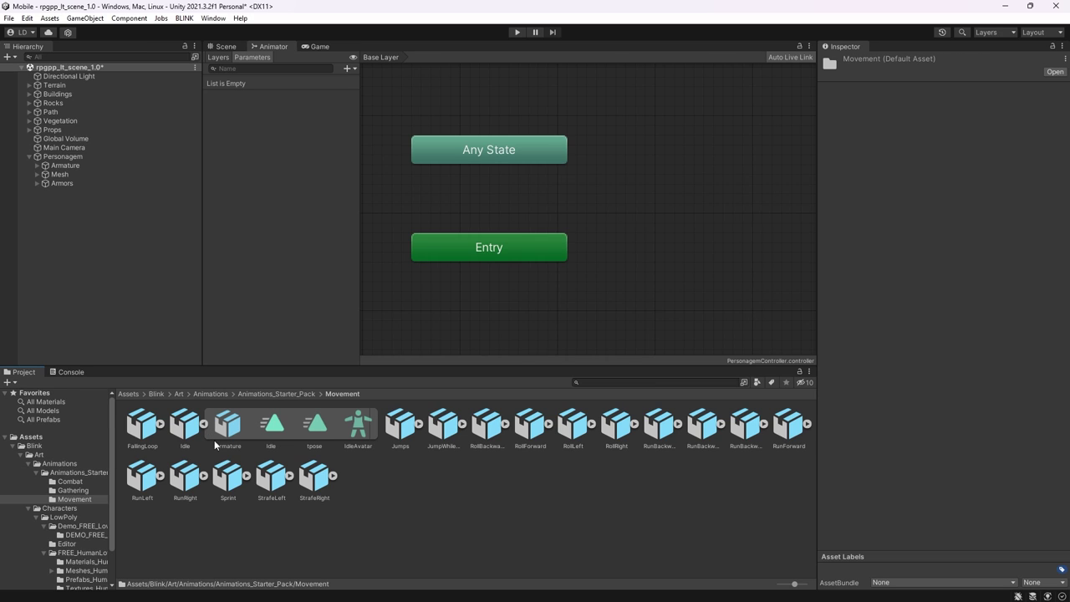
click(271, 424)
Step: Preview the Idle clip and drag it into the graph as the default Idle state
drag(911, 500, 883, 366)
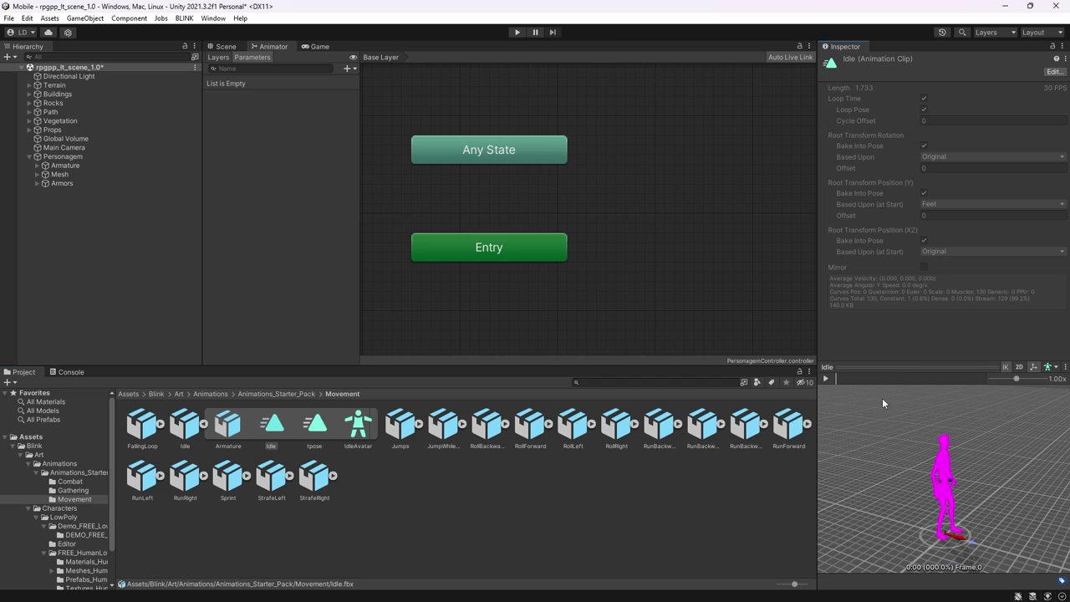
click(826, 378)
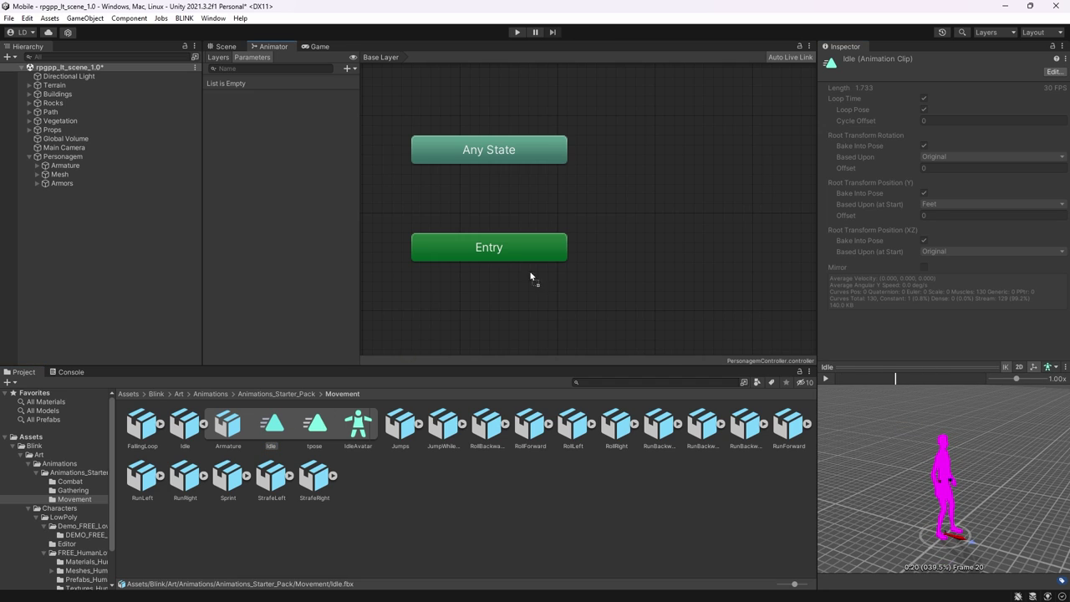
drag(271, 424, 610, 208)
middle_drag(669, 214, 538, 183)
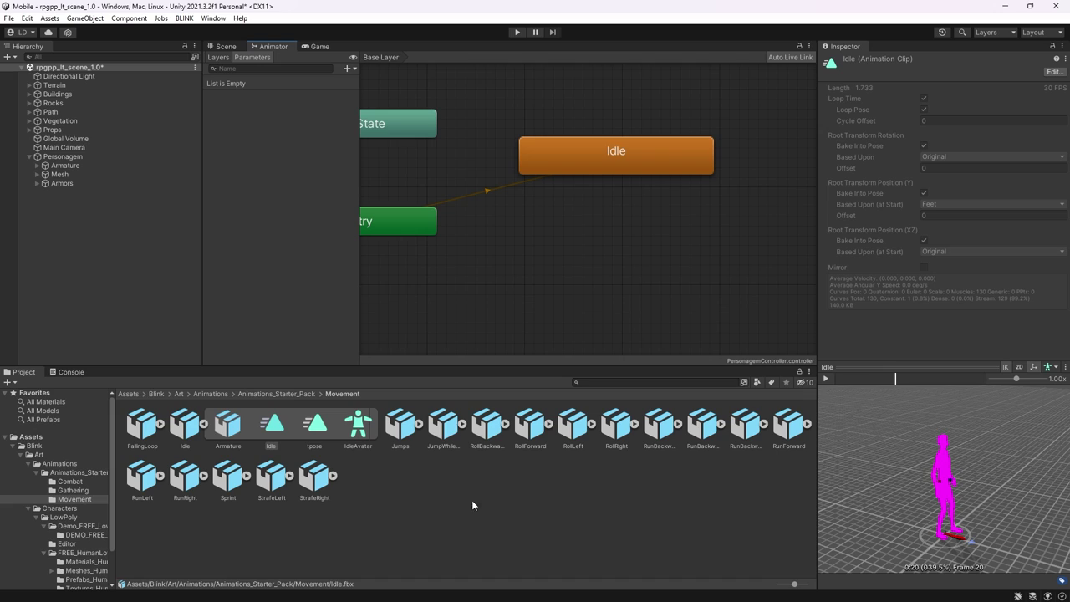
Step: Collapse Idle.fbx and expand the RunForward animation asset to reveal its clip
click(204, 425)
click(530, 427)
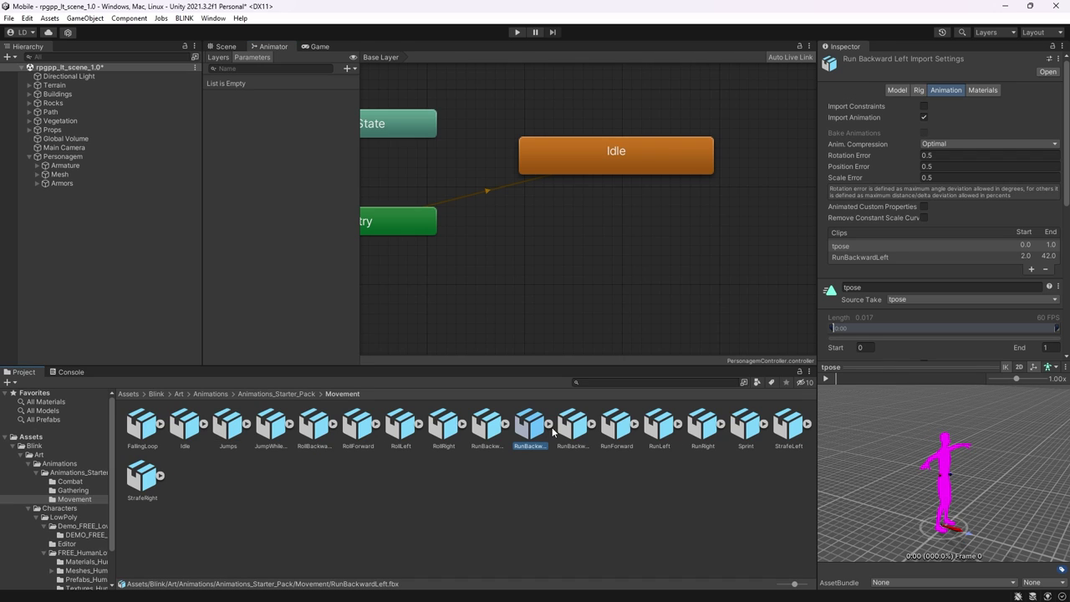
click(615, 427)
click(636, 424)
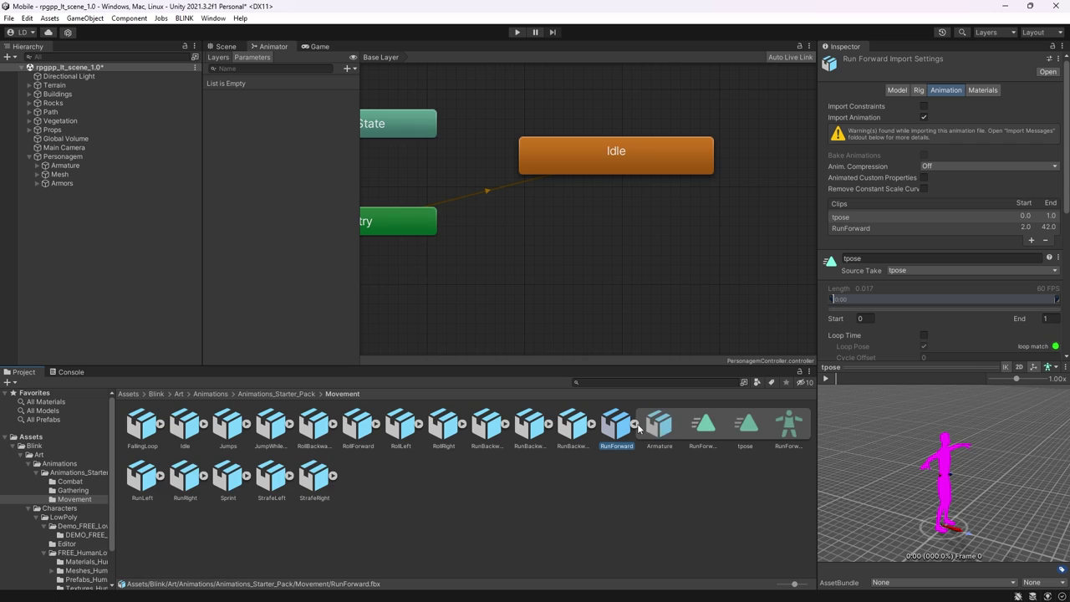
Step: Add a RunForward state and a Bool parameter named andar
drag(638, 268, 568, 296)
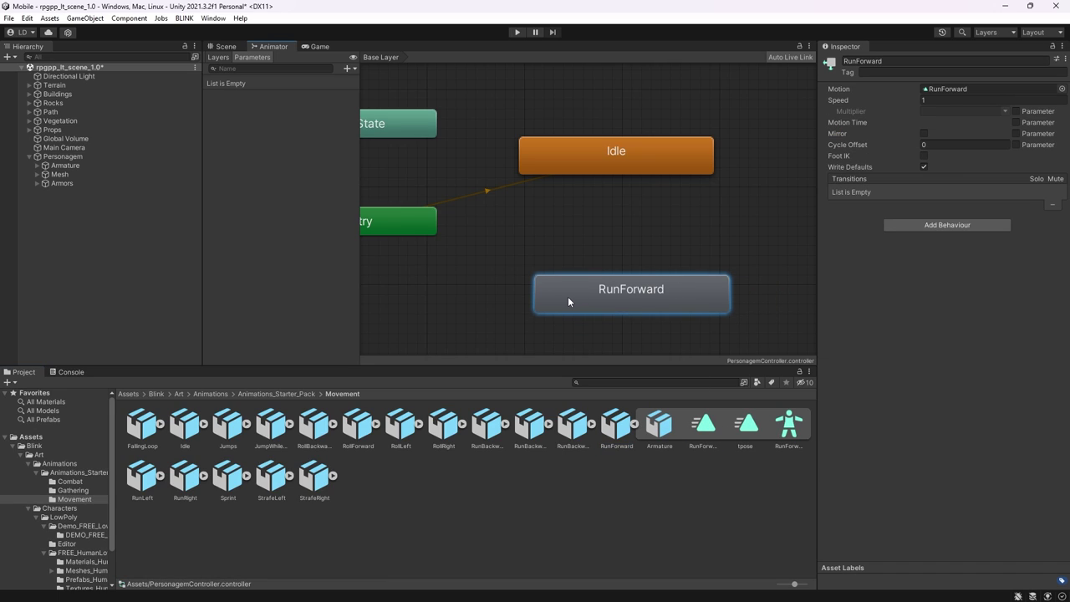
click(347, 68)
click(369, 106)
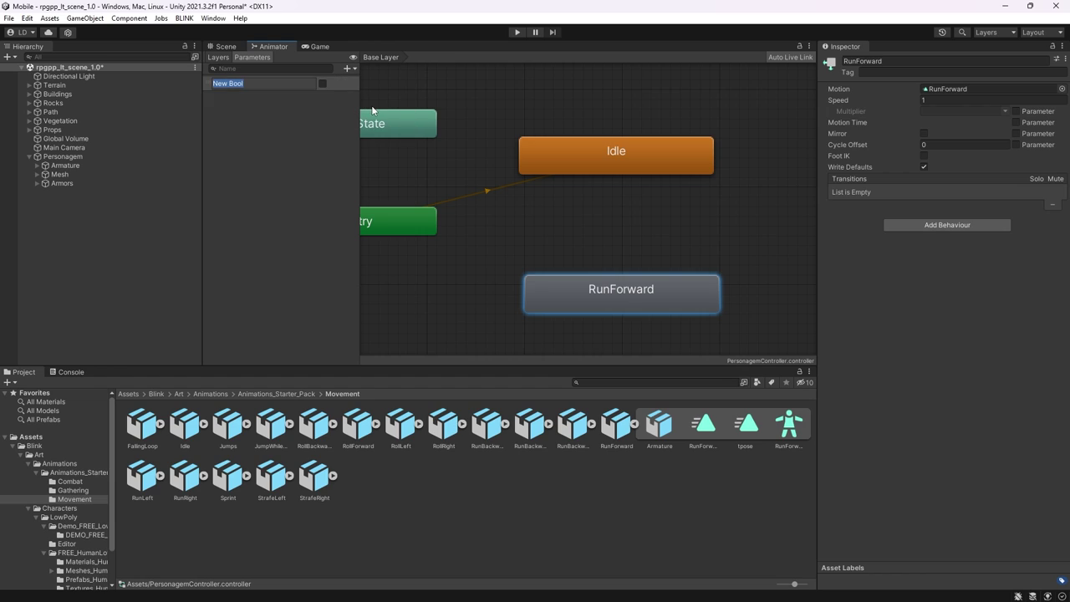
text(andar)
key(Return)
Step: Add an Idle-to-RunForward transition with the condition andar true
right_click(559, 161)
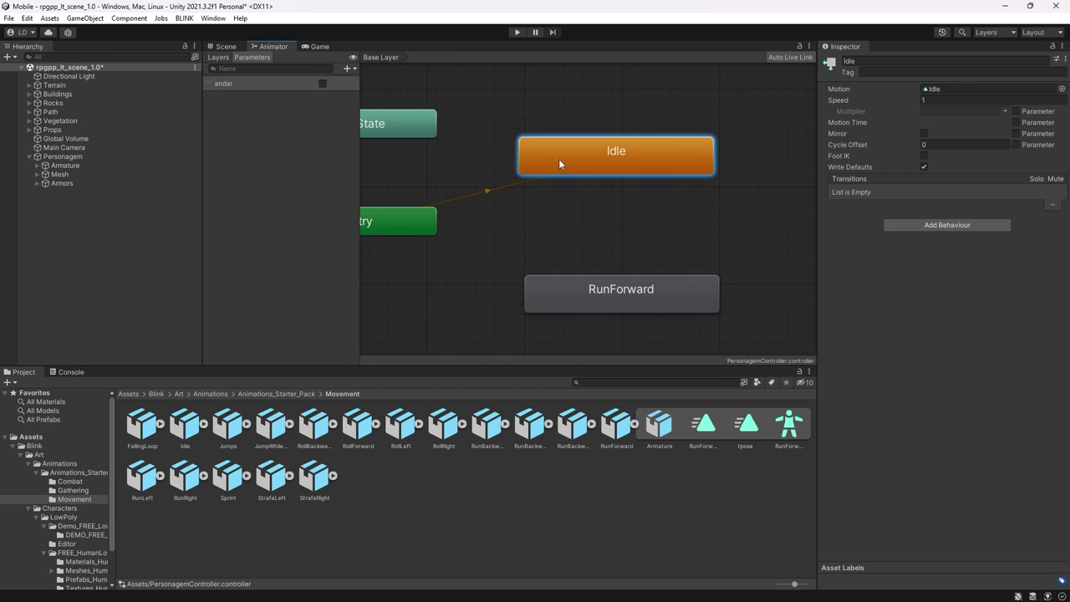
click(586, 167)
click(573, 282)
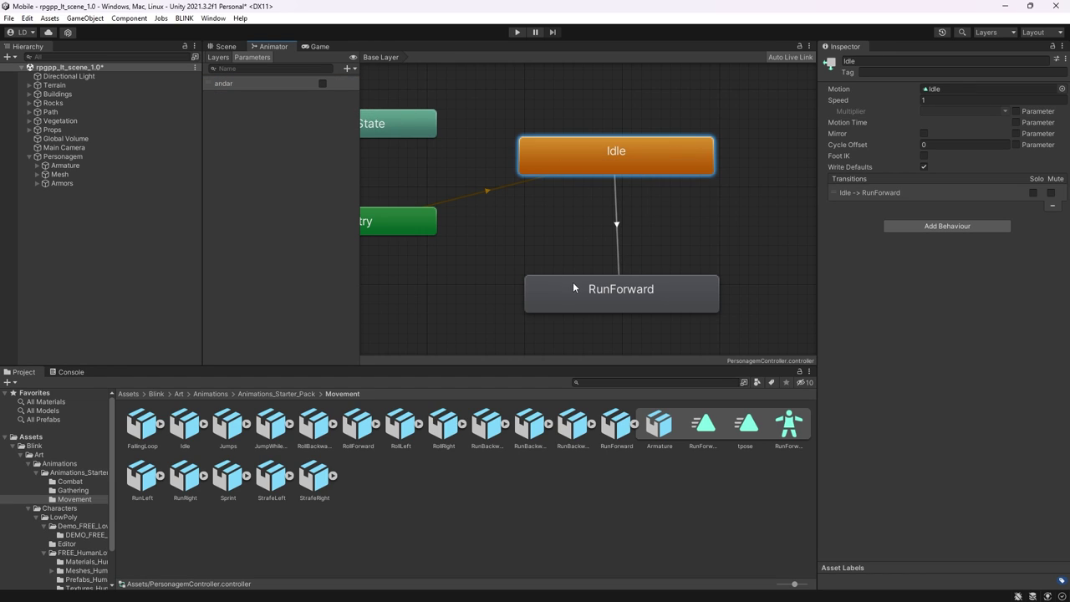
click(617, 238)
click(1038, 307)
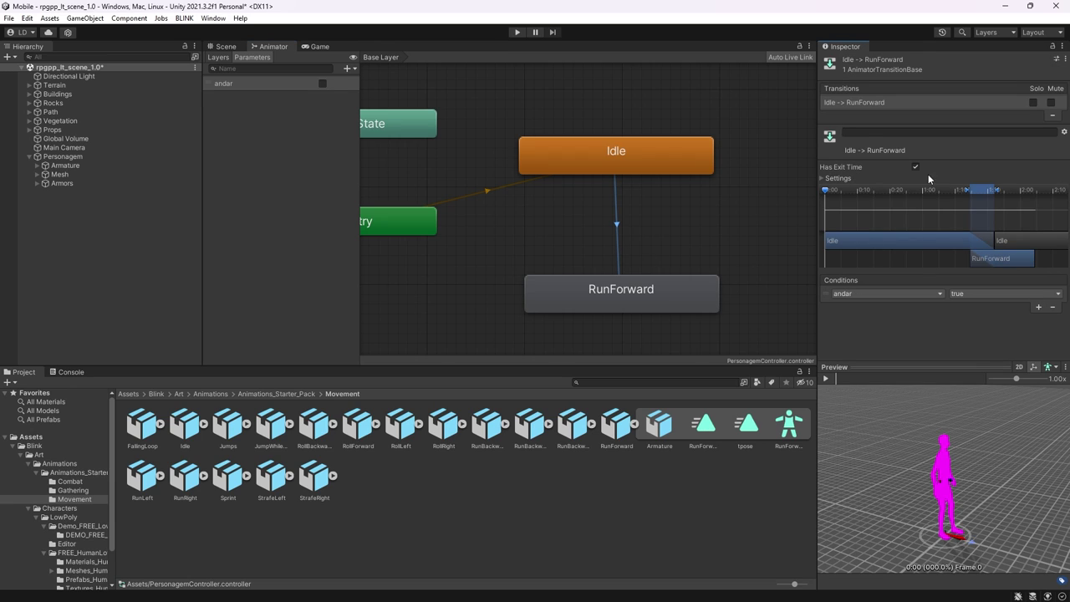
Step: Add a RunForward-to-Idle transition without exit time, conditioned on andar false
right_click(641, 296)
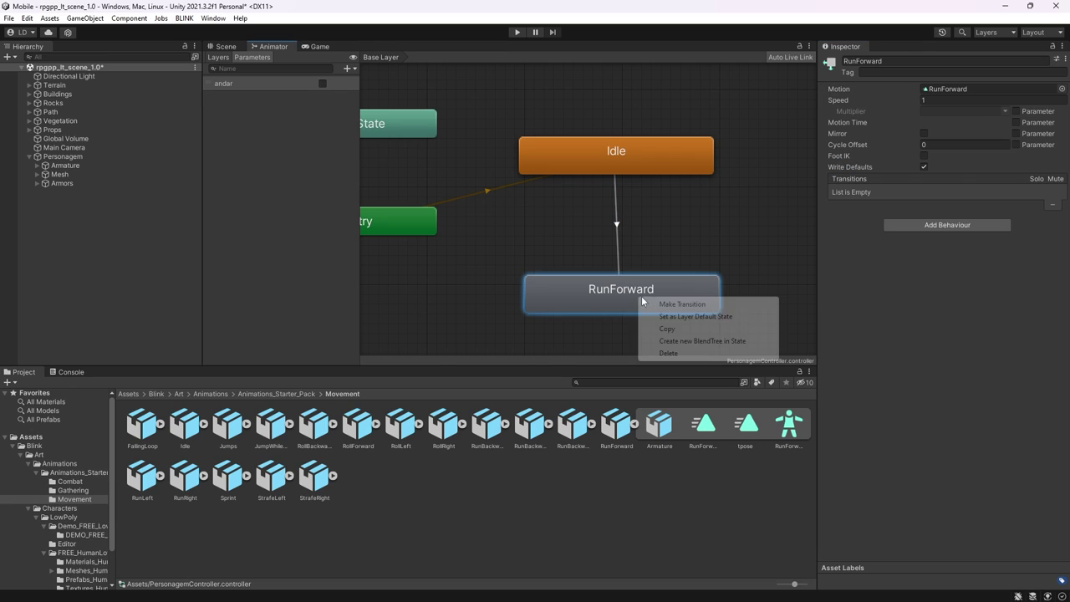
click(689, 306)
click(669, 163)
click(621, 233)
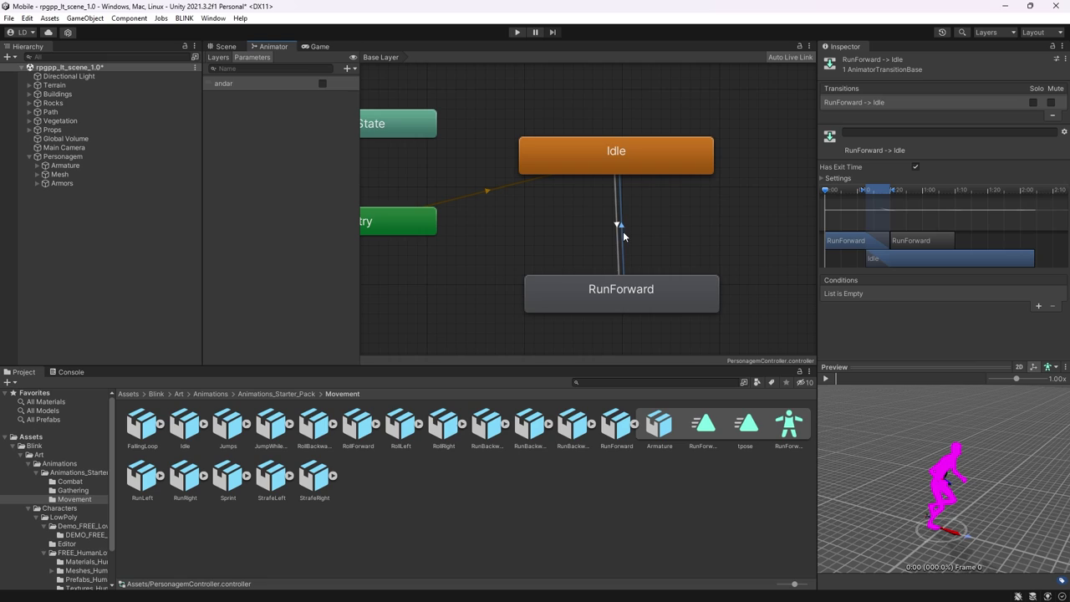
click(916, 166)
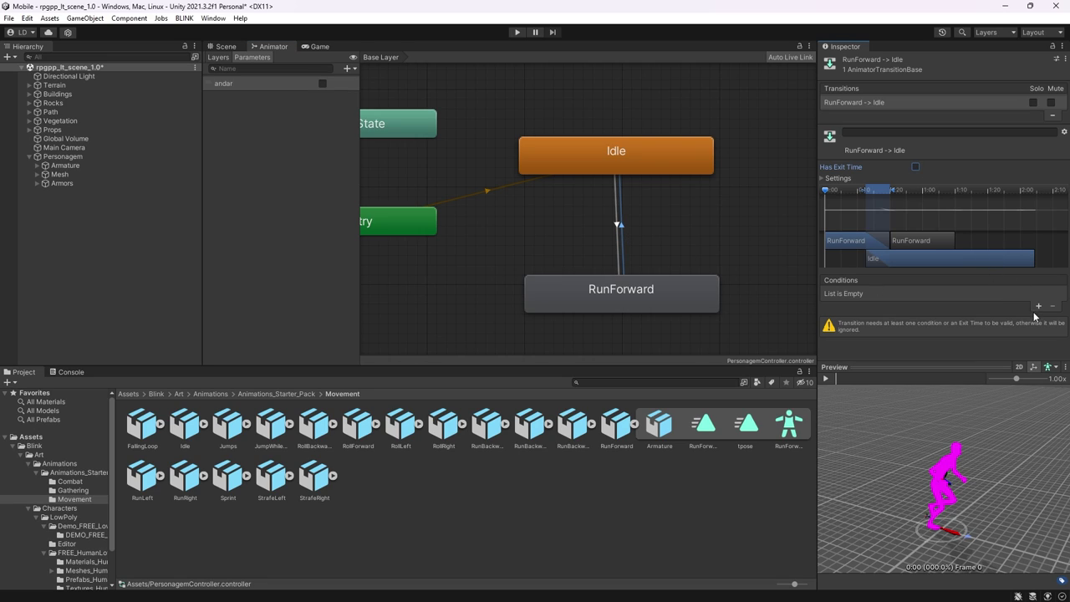
click(1038, 317)
click(973, 295)
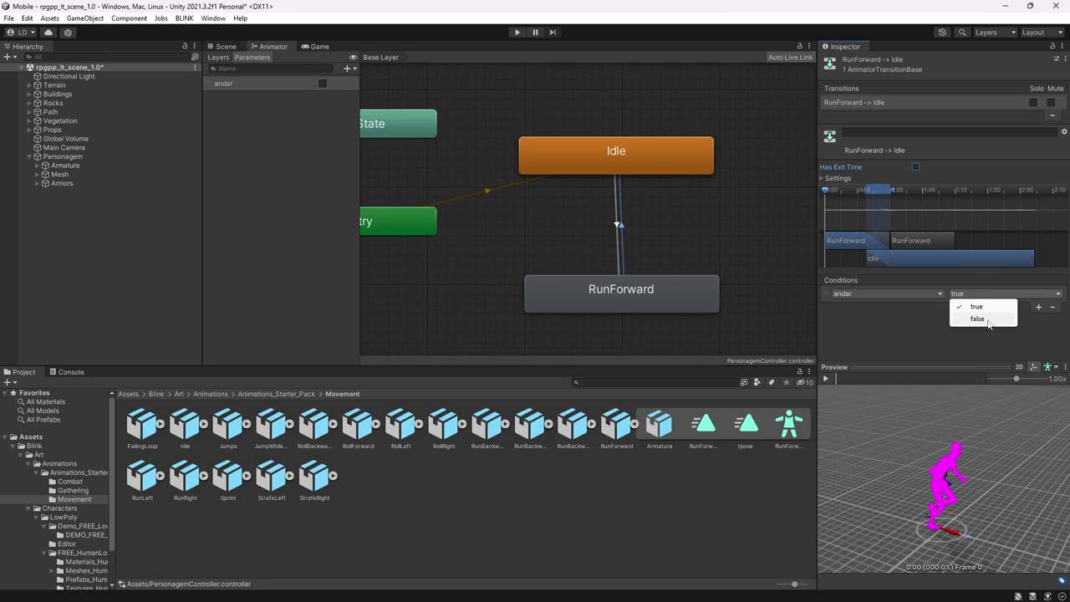
click(977, 319)
click(643, 291)
key(a)
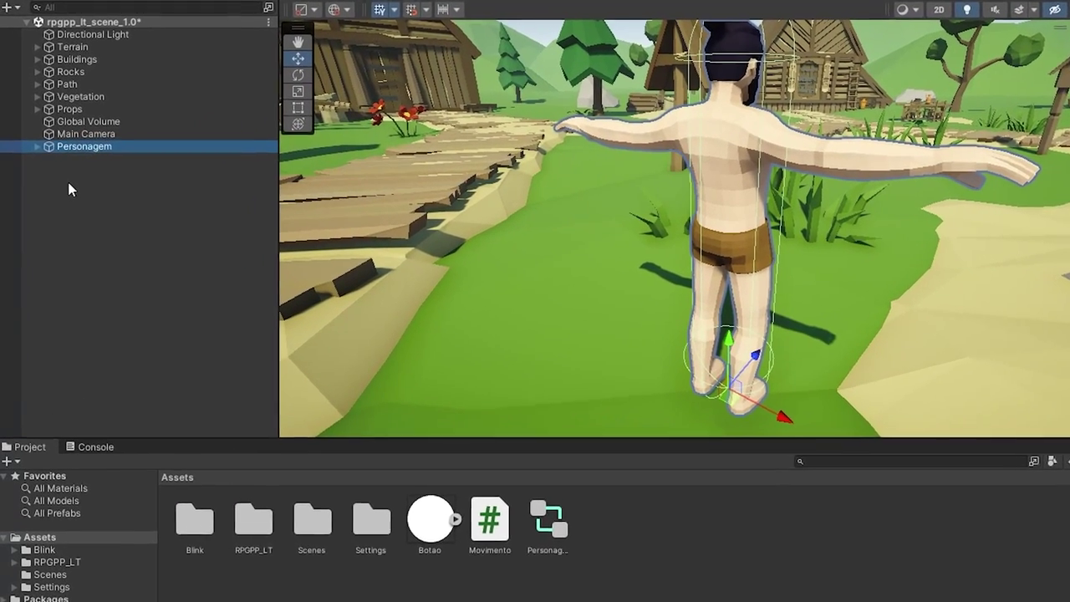
Step: Add a UI Image on a new Canvas and anchor it bottom-left in the Game view
right_click(54, 187)
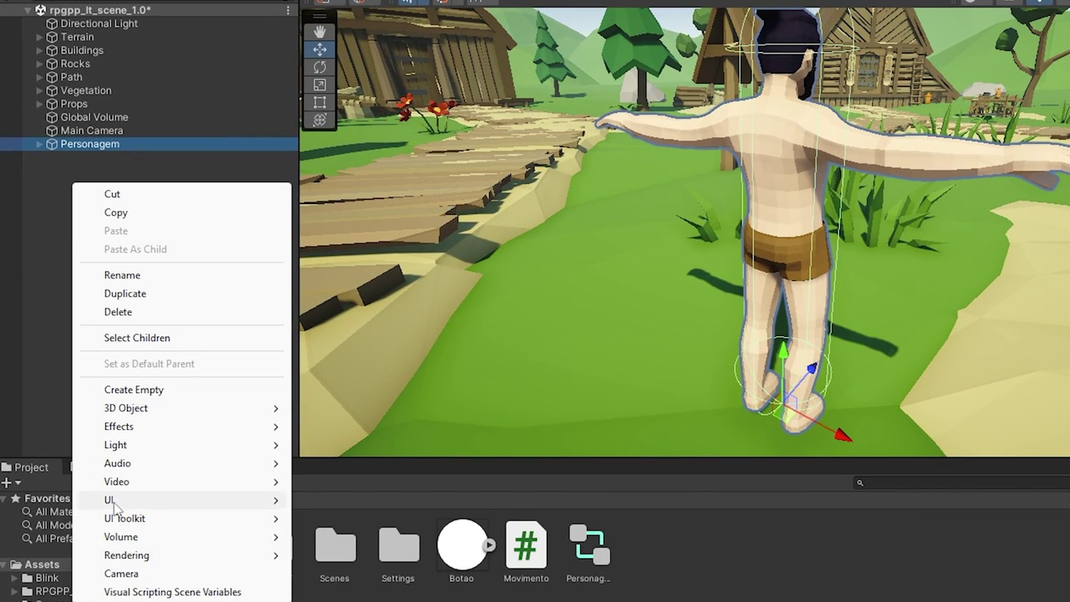
mouse_move(166, 503)
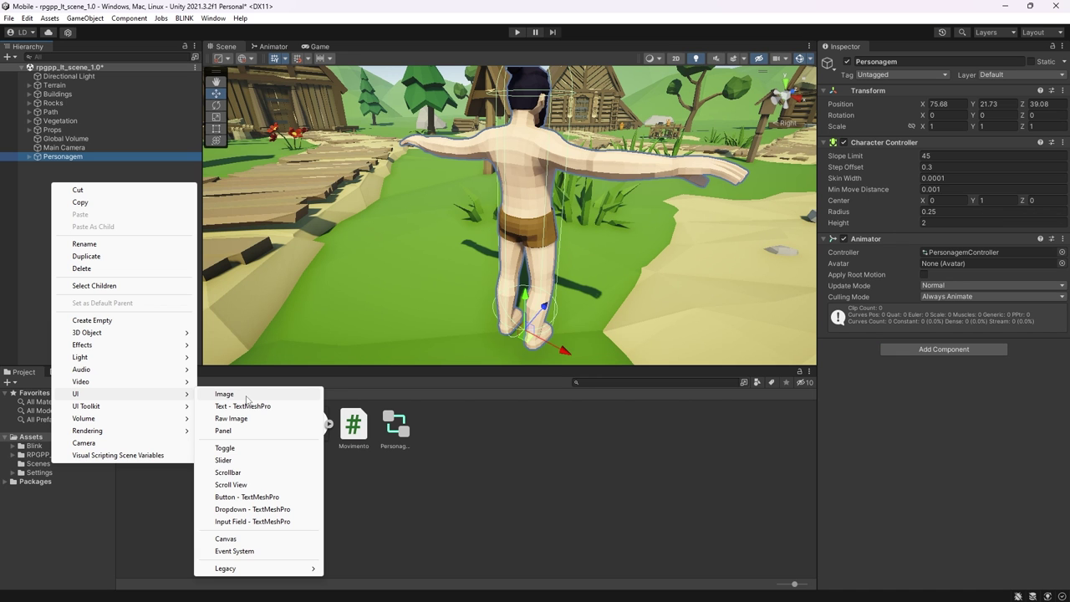
click(347, 502)
click(318, 46)
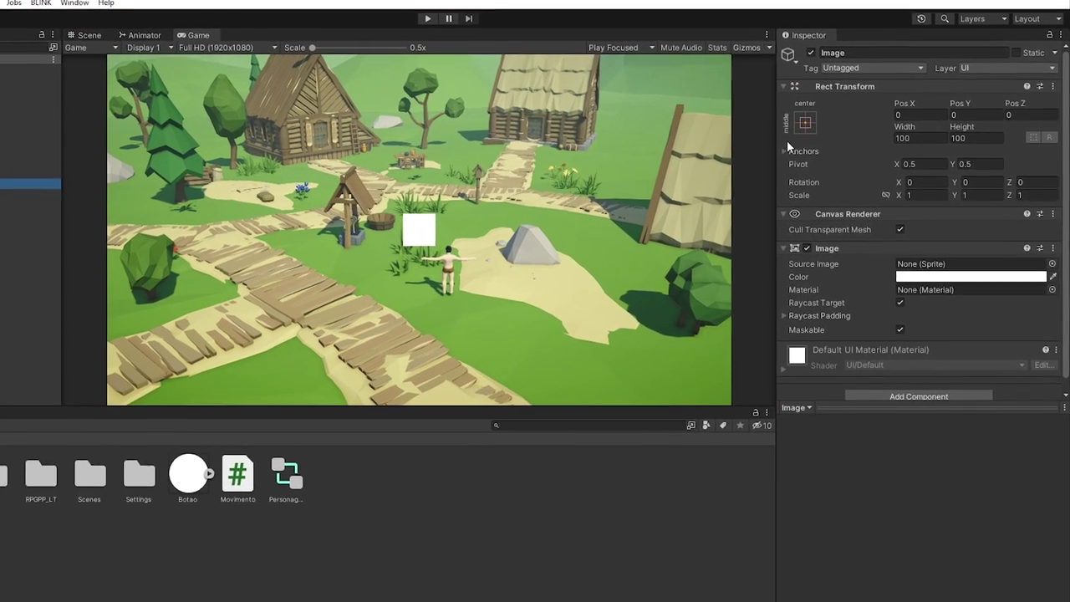
click(832, 123)
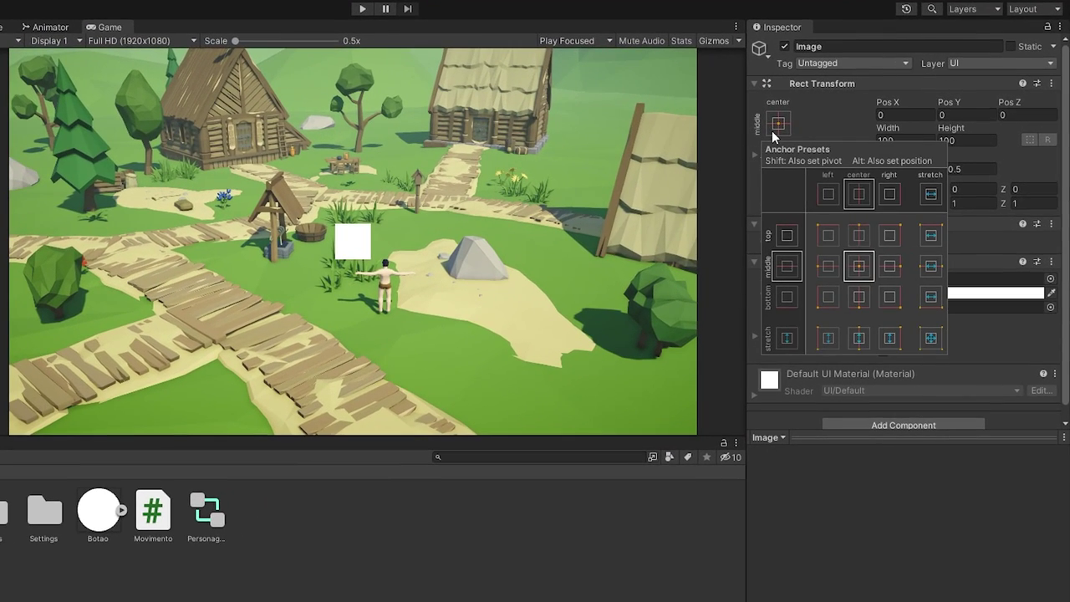
click(825, 301)
Step: Set the image's Pos X 250, Pos Y 200, Width 200 and Height 200
click(908, 117)
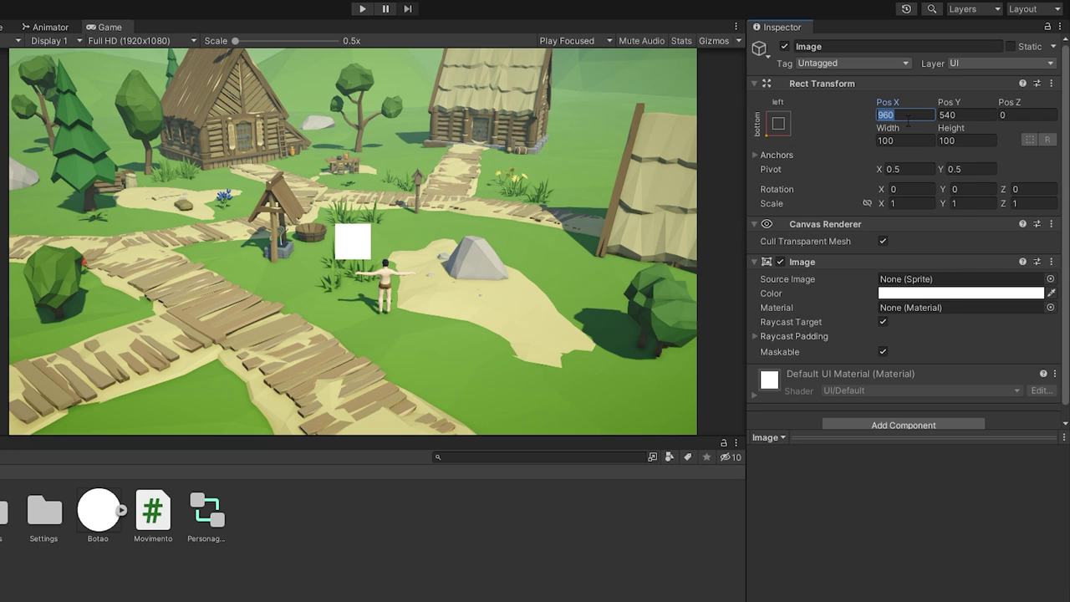
text(250)
click(974, 115)
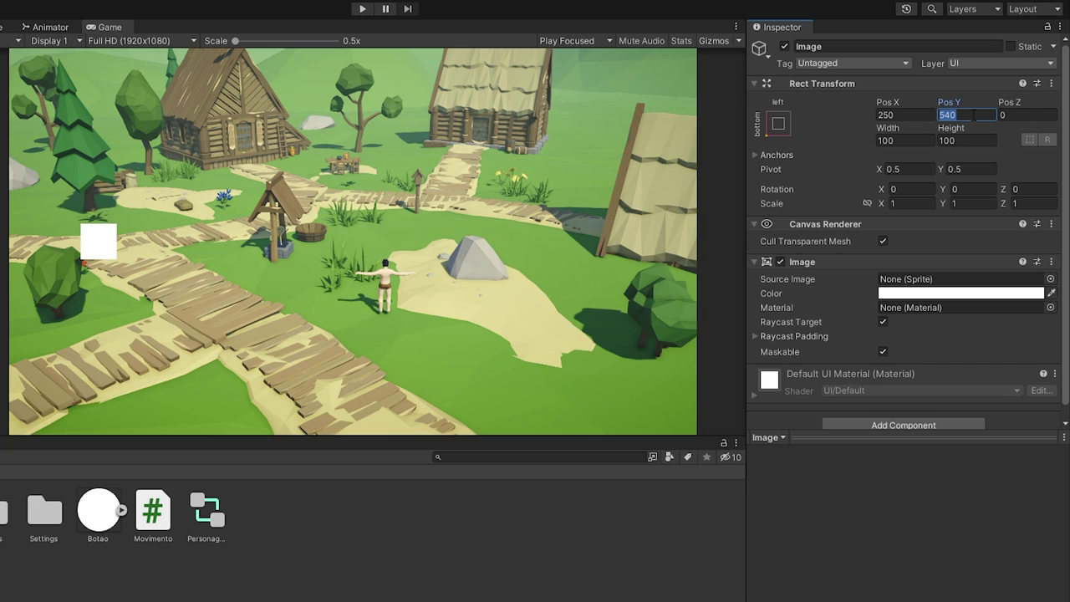
text(200)
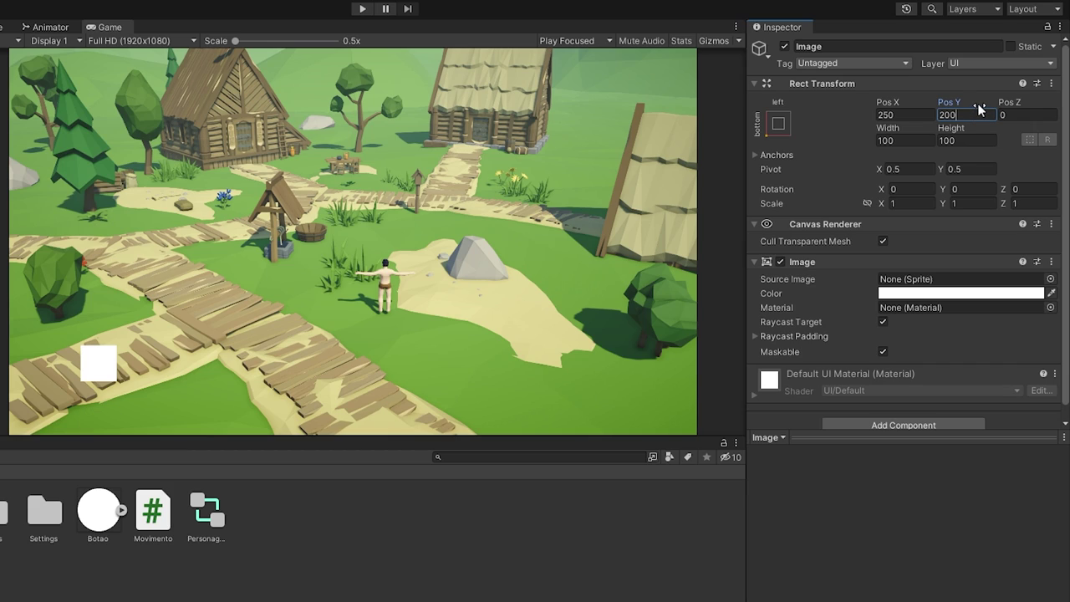
click(918, 140)
text(2)
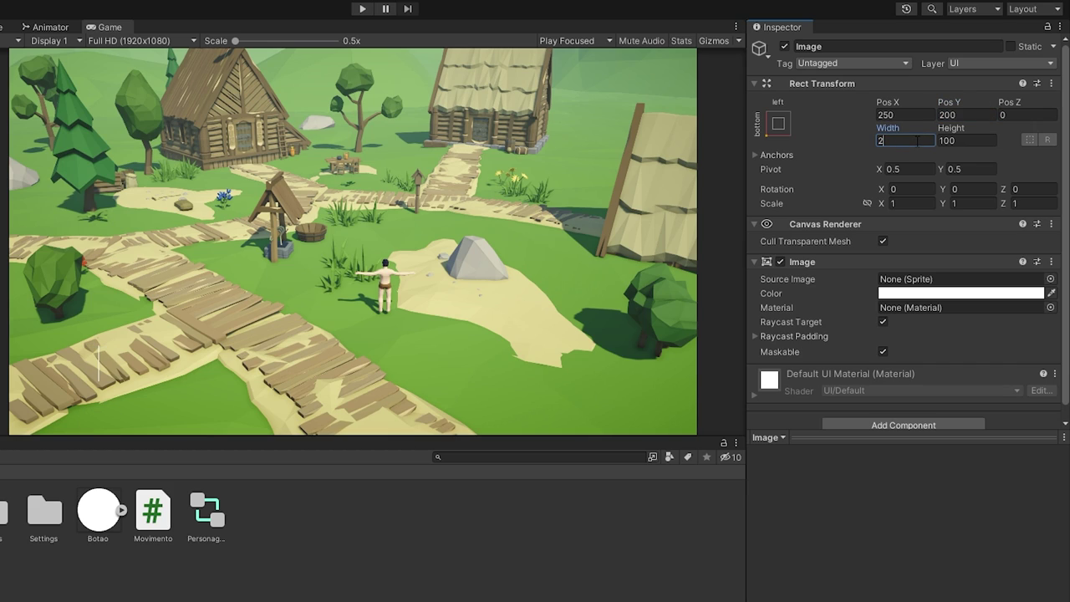
text(00)
click(963, 140)
text(200)
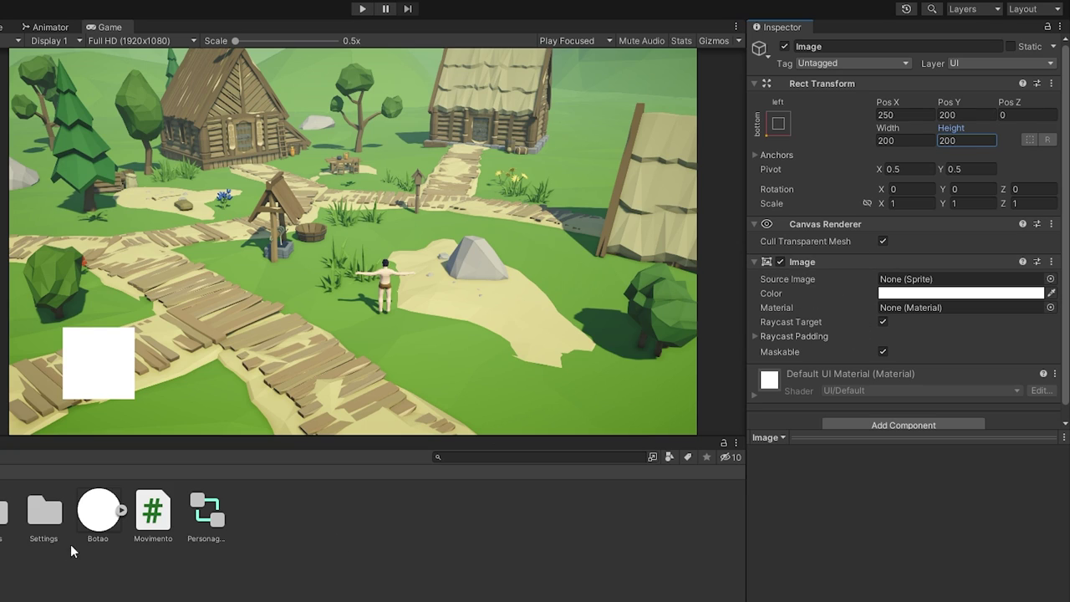
Step: Apply the Botao sprite as Source Image and tint it black with alpha 170
drag(96, 531, 920, 289)
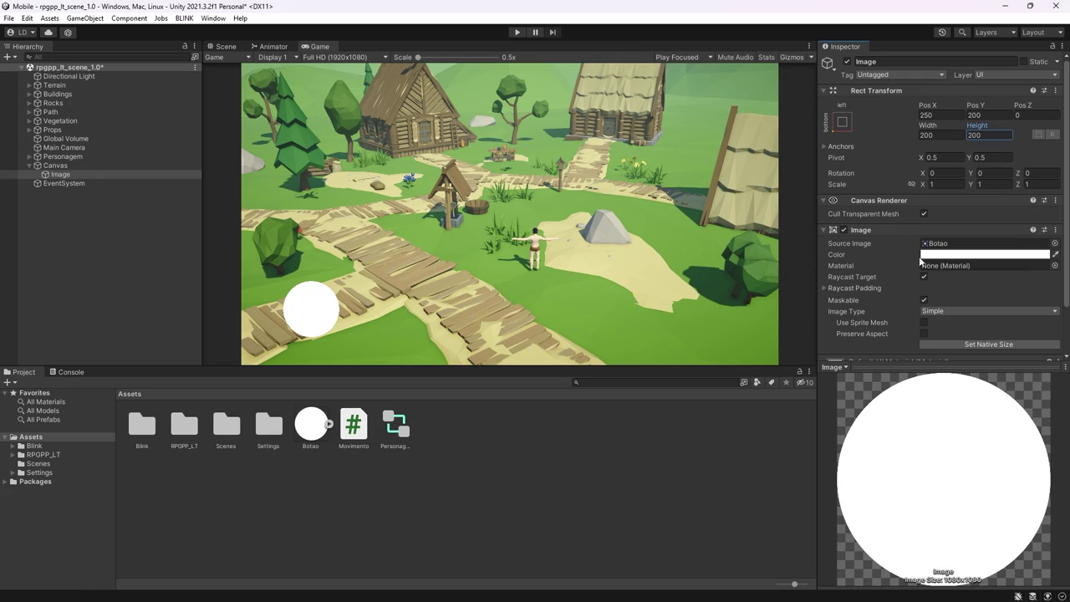
click(935, 254)
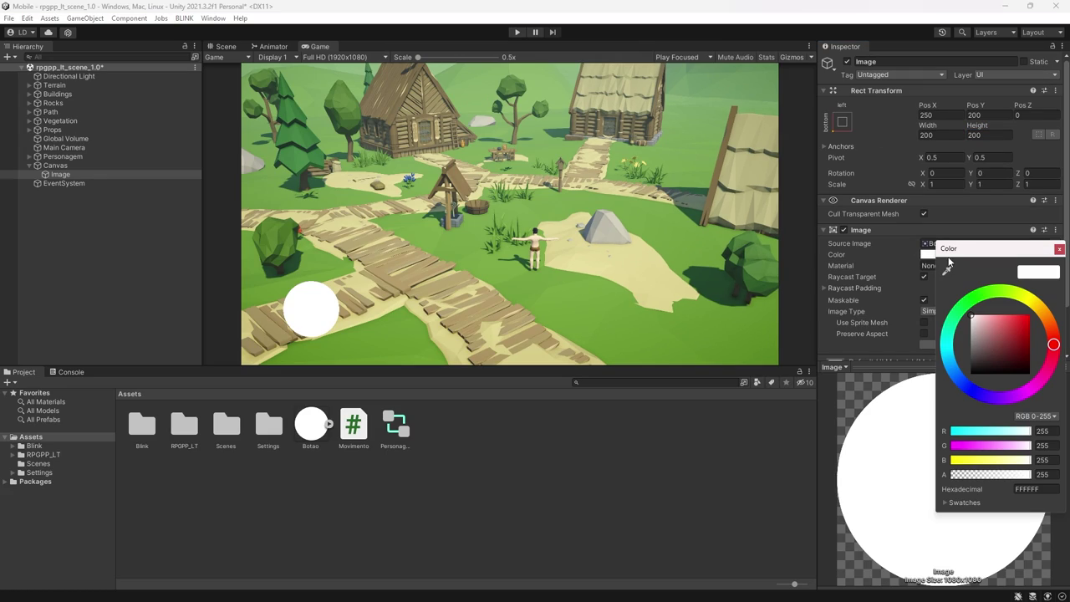
drag(985, 349, 973, 402)
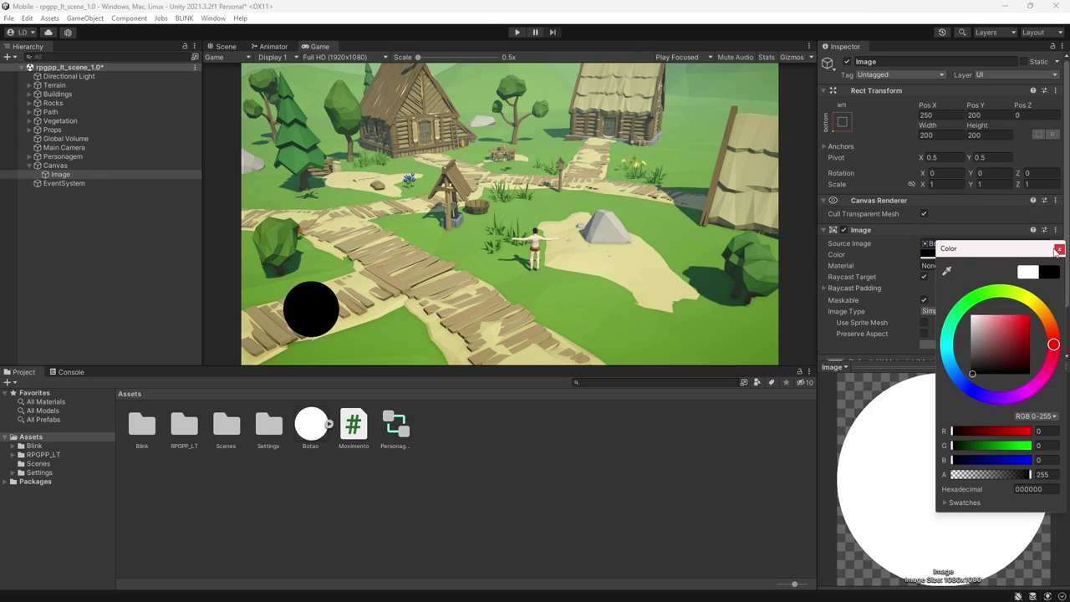
drag(1031, 475, 1004, 474)
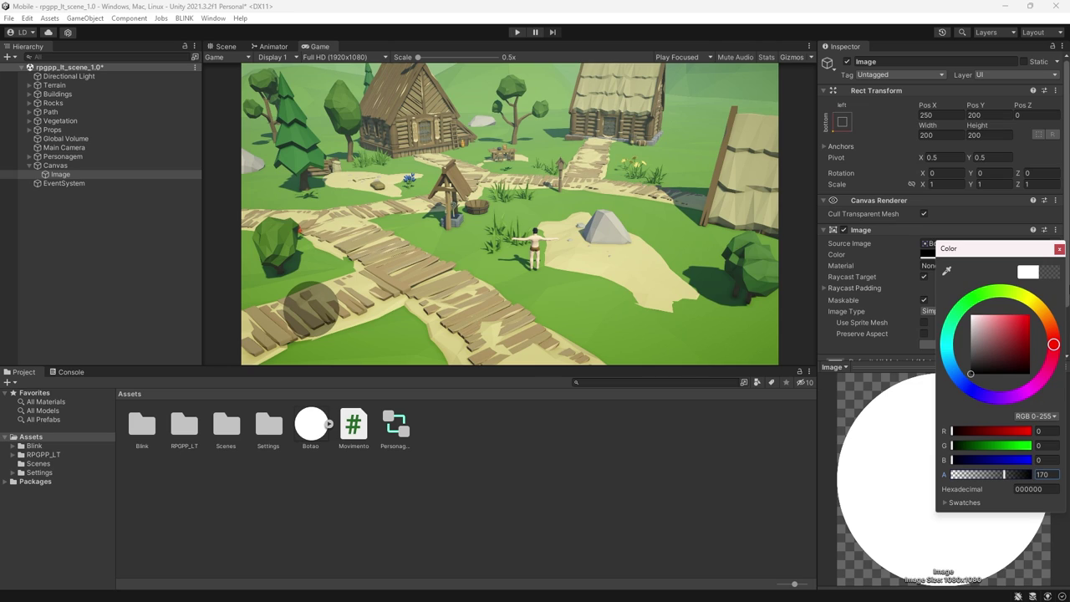
click(1058, 249)
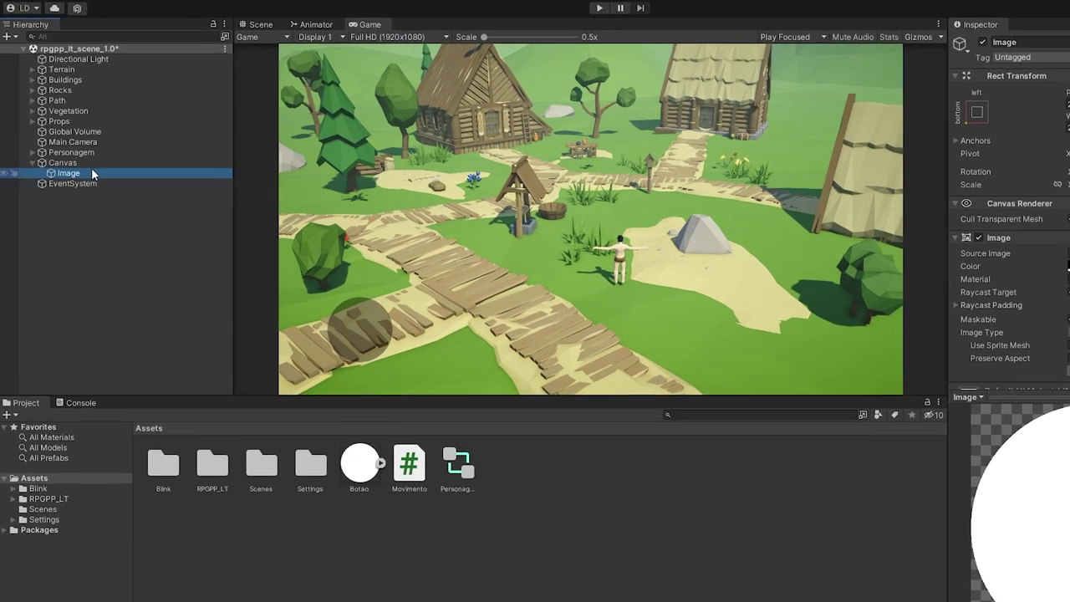
Step: Rename the Image object to BackgroundEsquerda
click(75, 174)
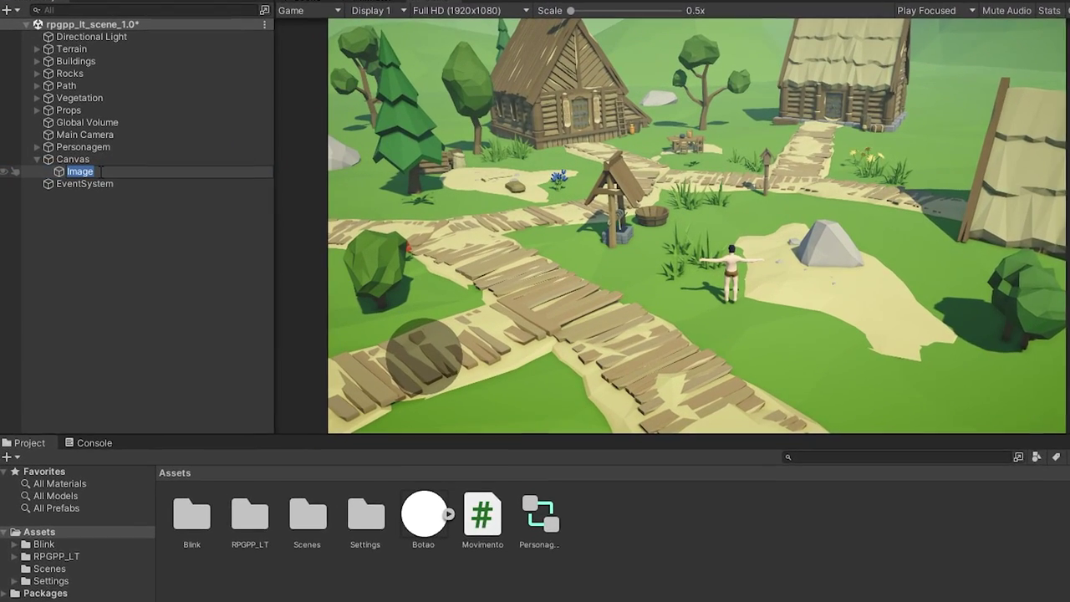
text(Backg)
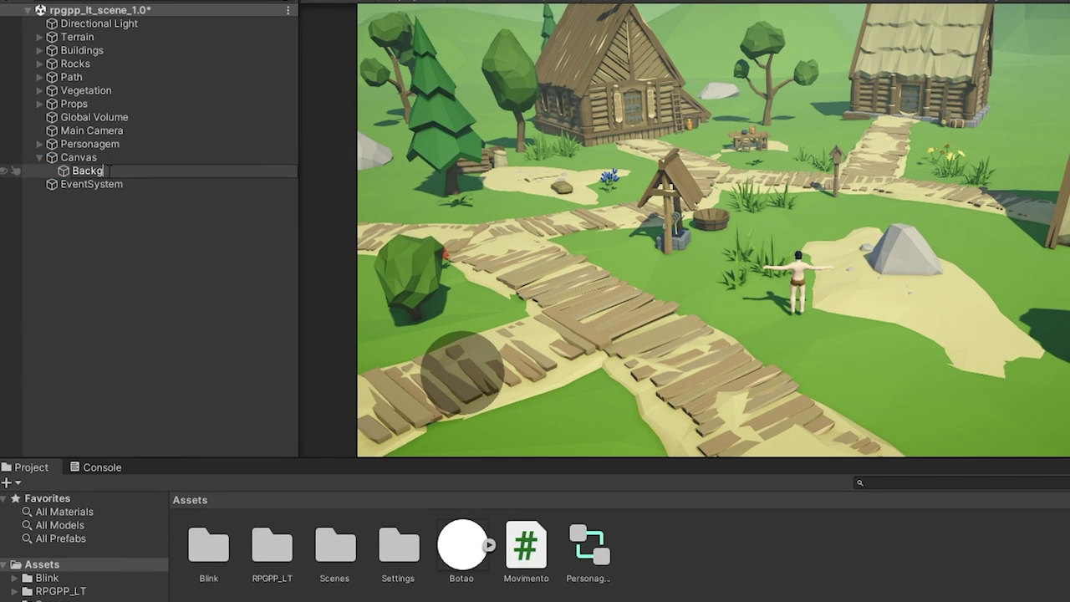
text(Especial)
key(Return)
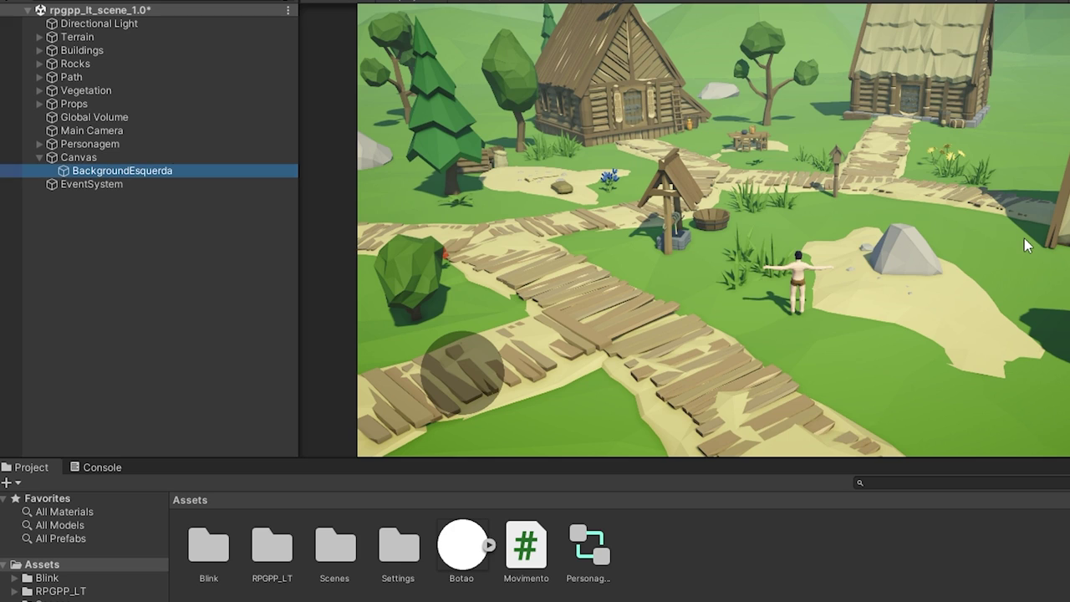
Step: Duplicate BackgroundEsquerda and make the copy 70×70 and opaque black
right_click(143, 172)
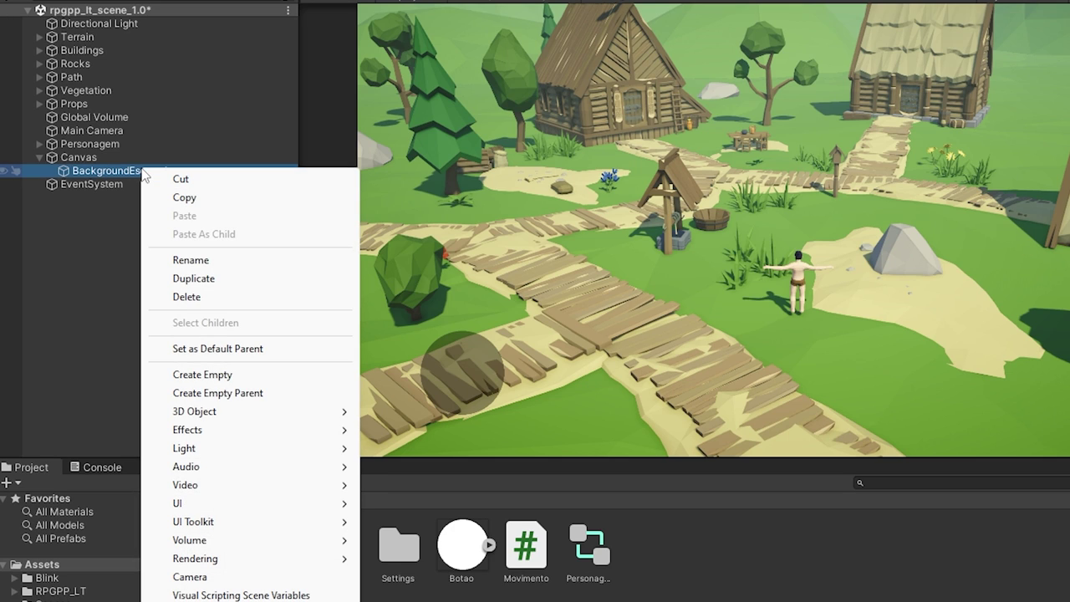
click(190, 279)
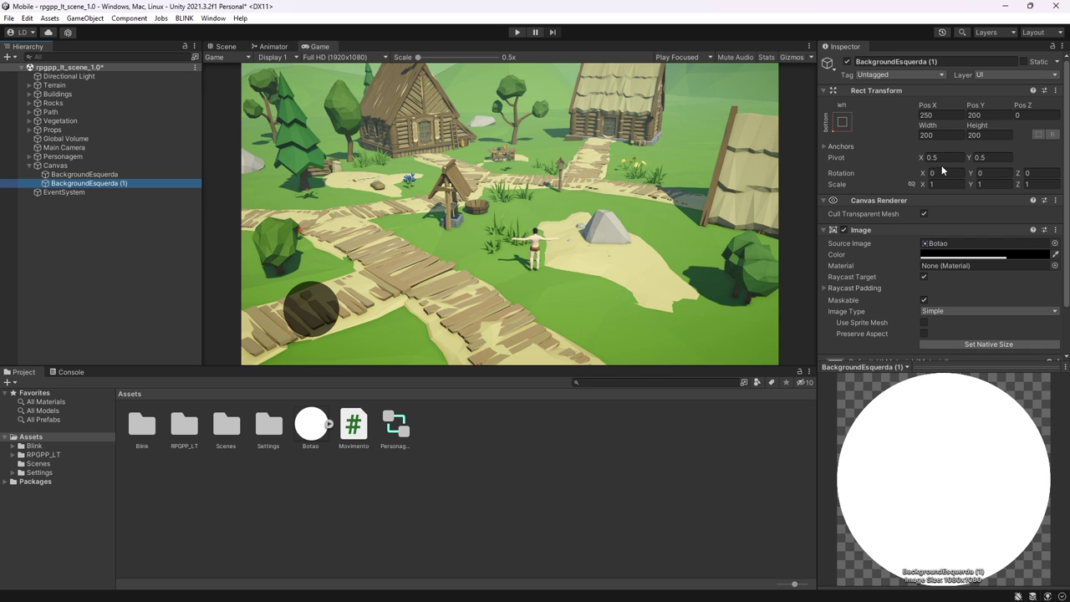
click(938, 136)
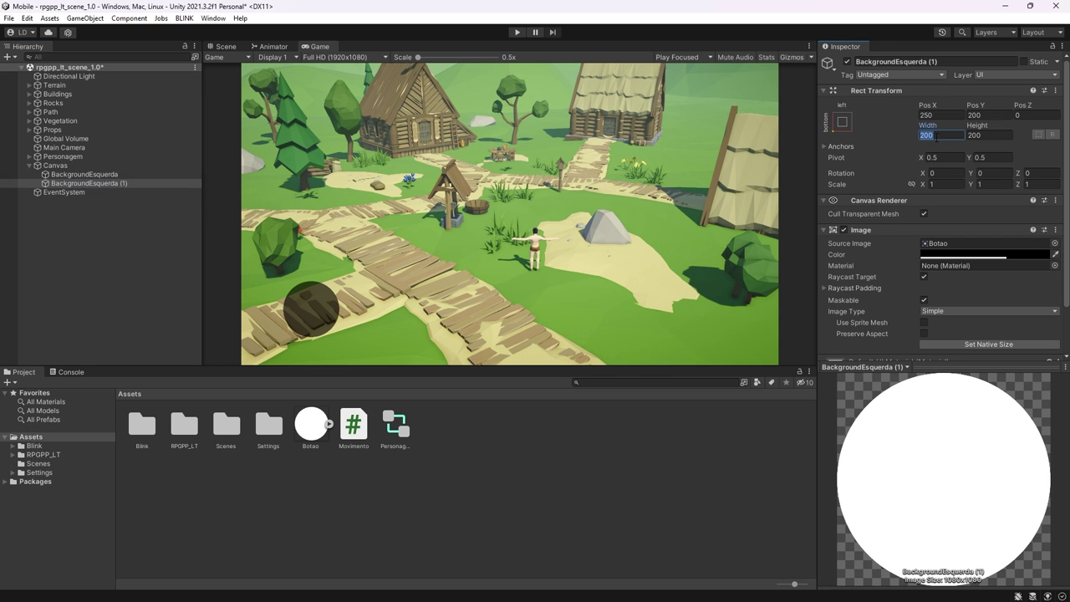
text(70)
click(986, 136)
text(70)
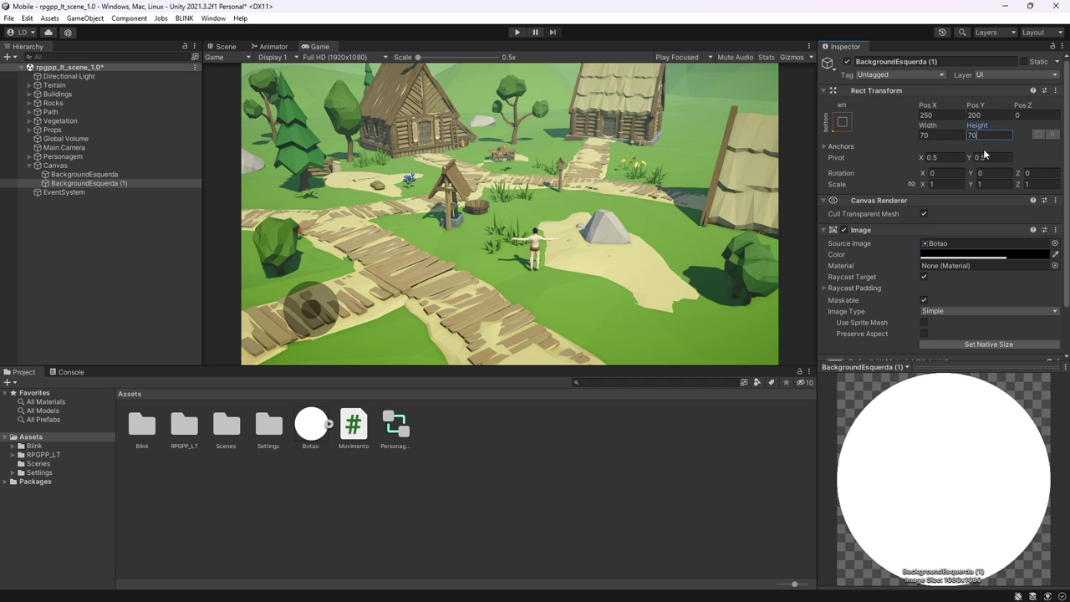
click(961, 256)
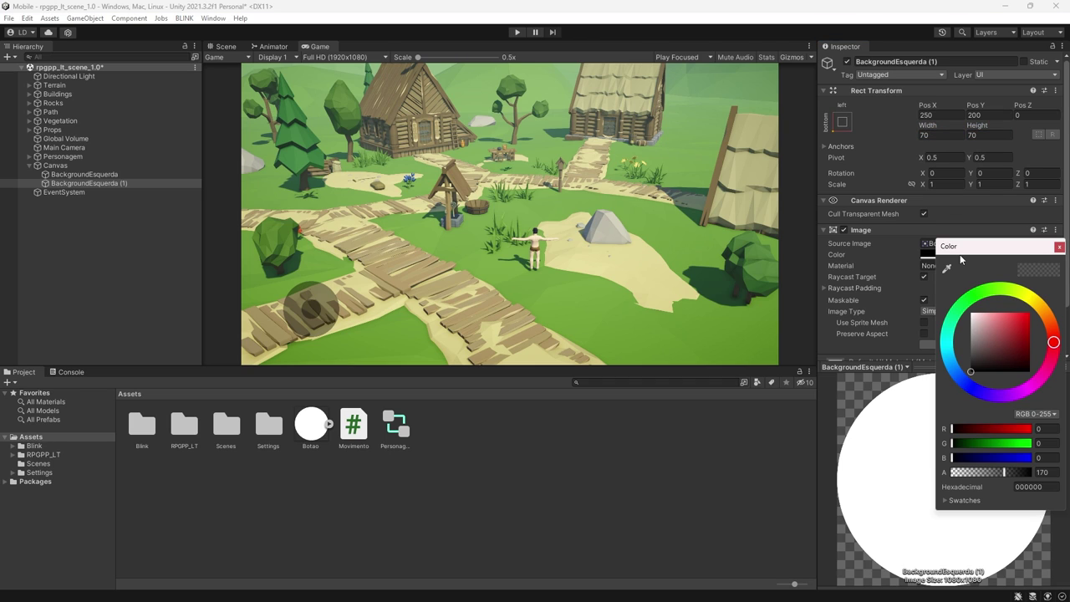
click(1060, 247)
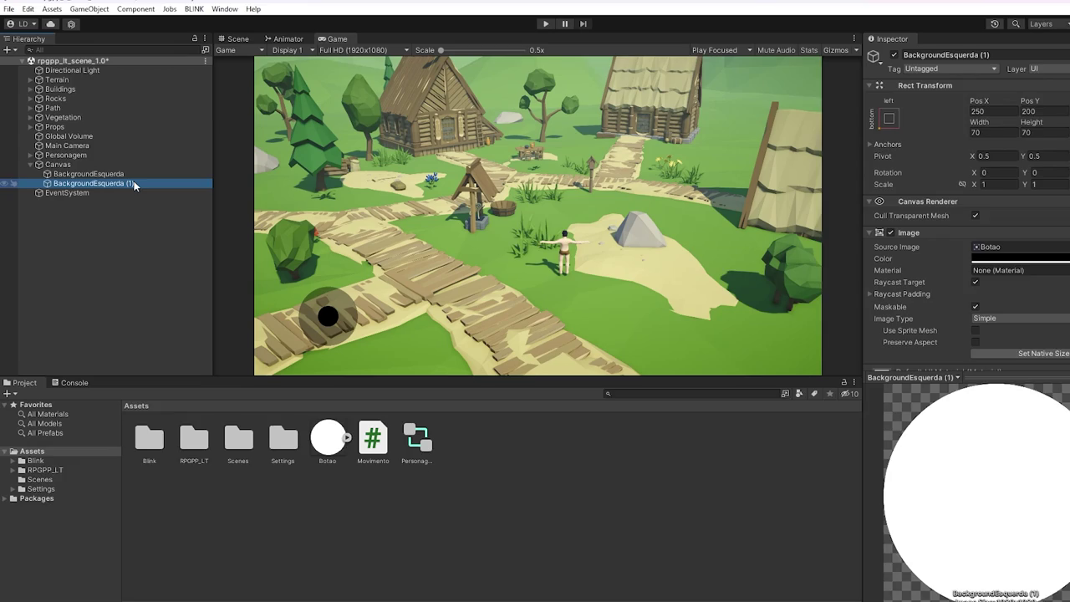
Step: Name the knob ControladorEsquerda and select it together with BackgroundEsquerda
click(126, 183)
text(Controlador)
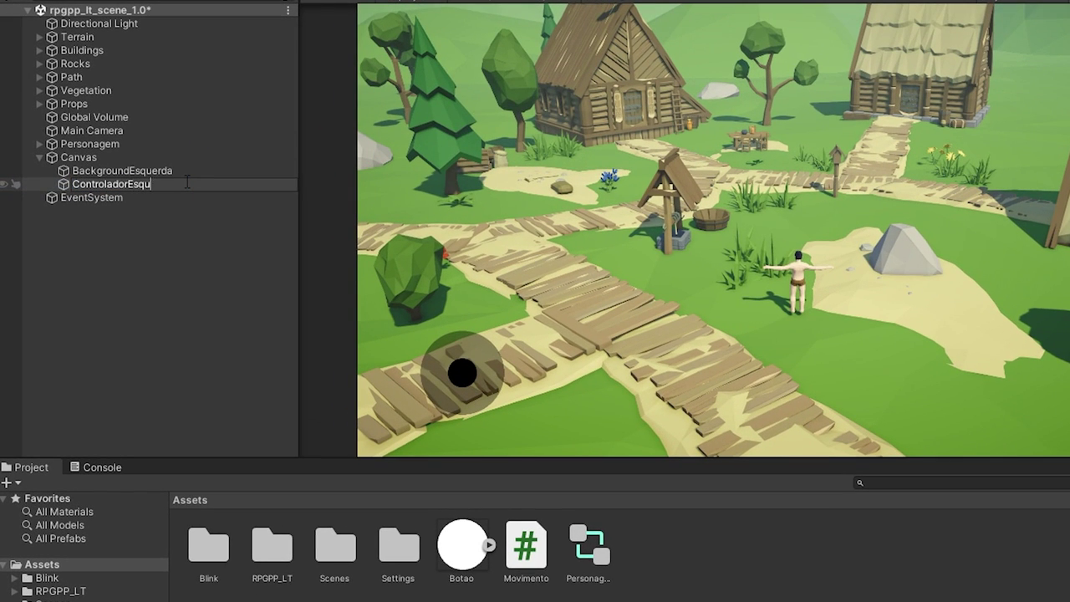
key(Return)
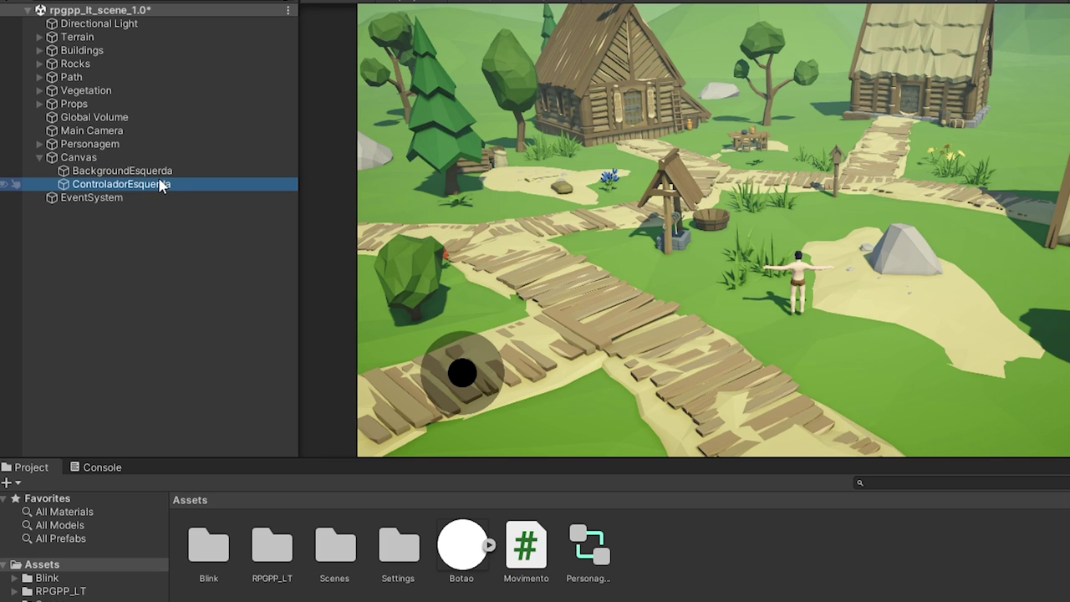
shift+click(159, 172)
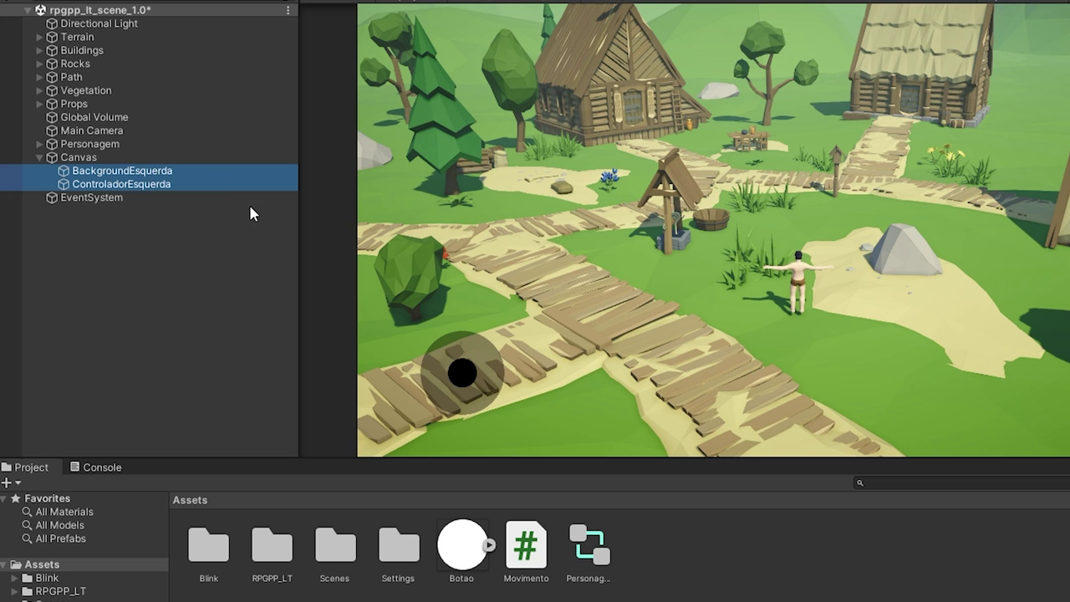
Step: Duplicate both joystick parts, anchor the copies bottom-right and set Pos X to -250
key(ctrl+d)
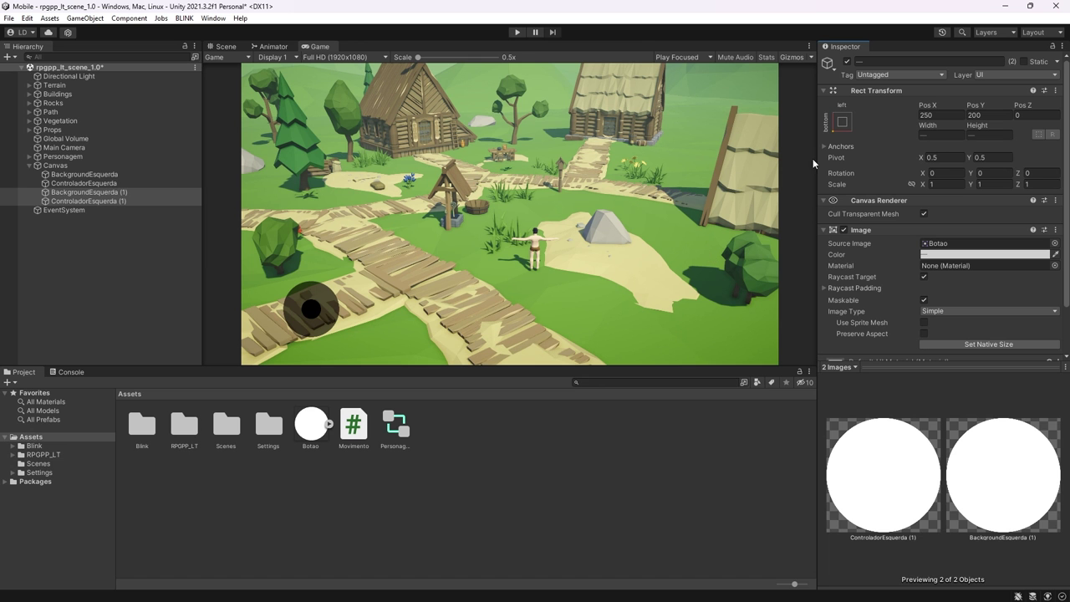
click(841, 122)
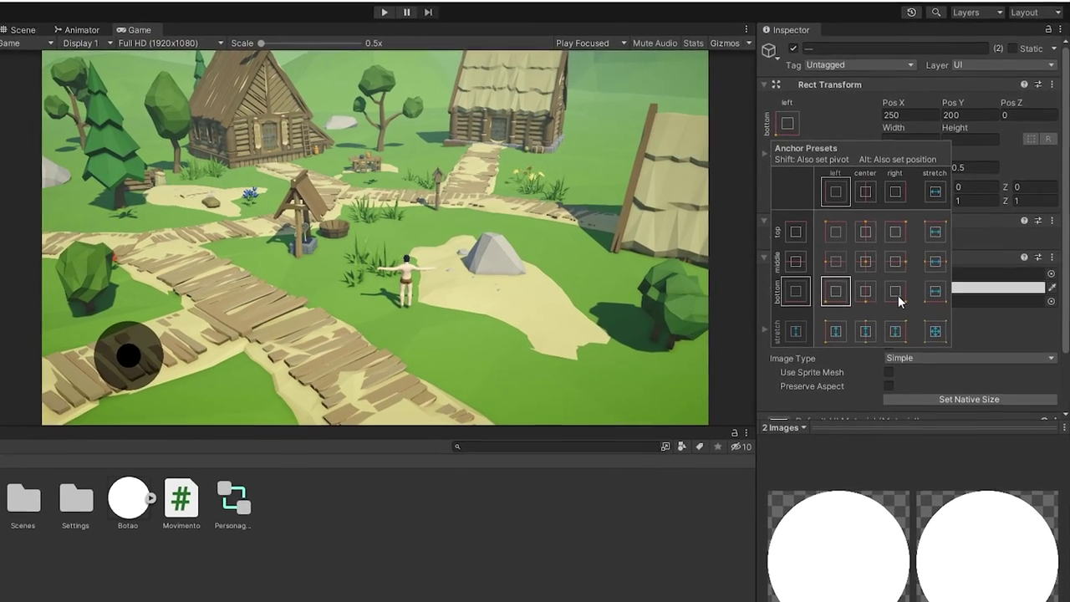
click(928, 257)
click(946, 115)
text(250)
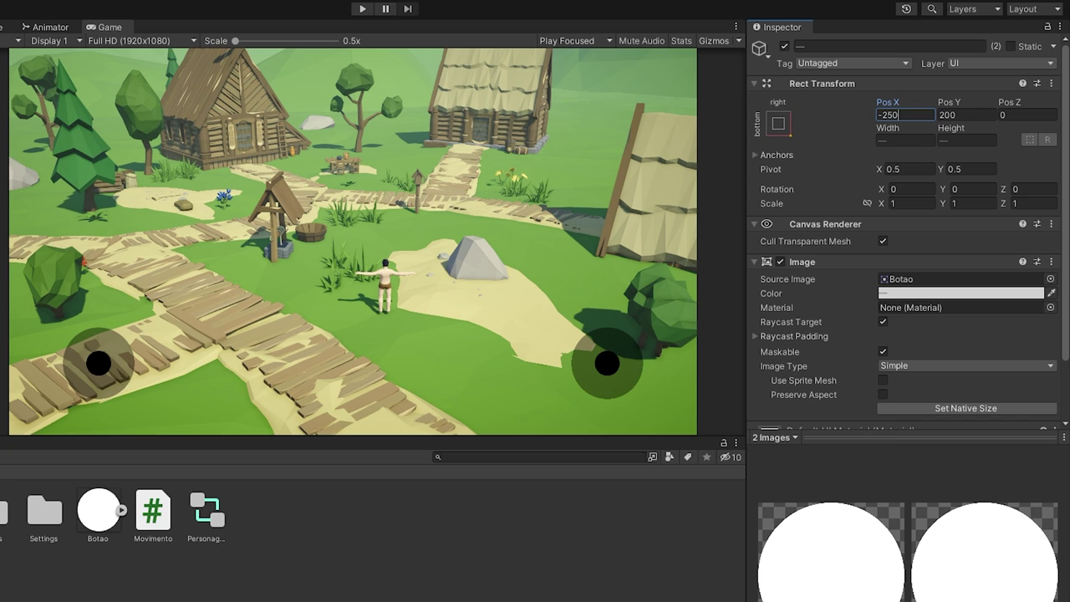
Step: Rename the copies BackgroundDireita and ControladorDireita, then test-run the scene
click(97, 192)
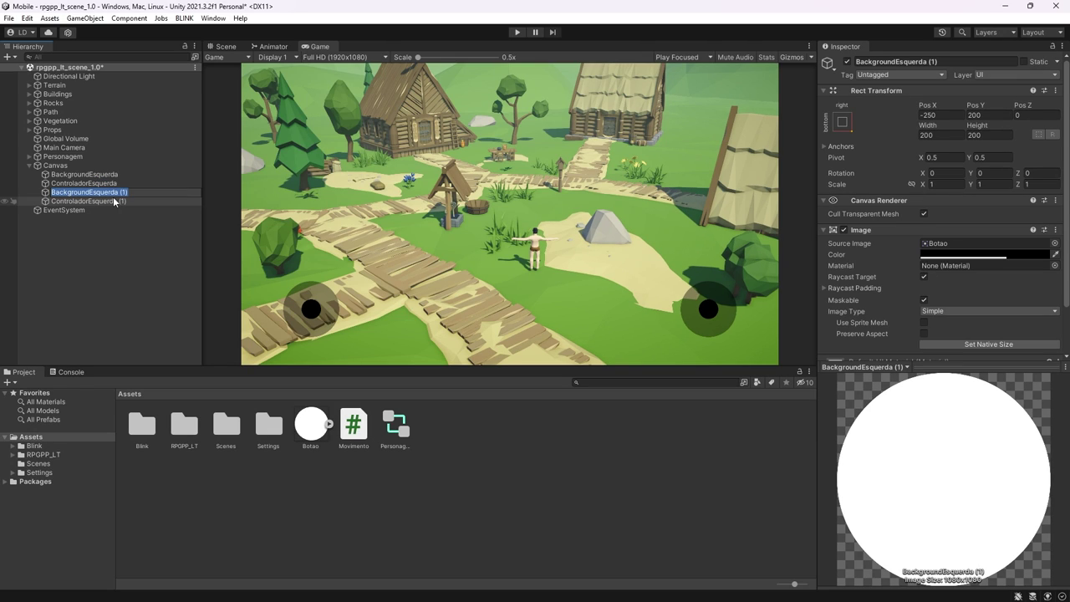
text(BackgroundDireita)
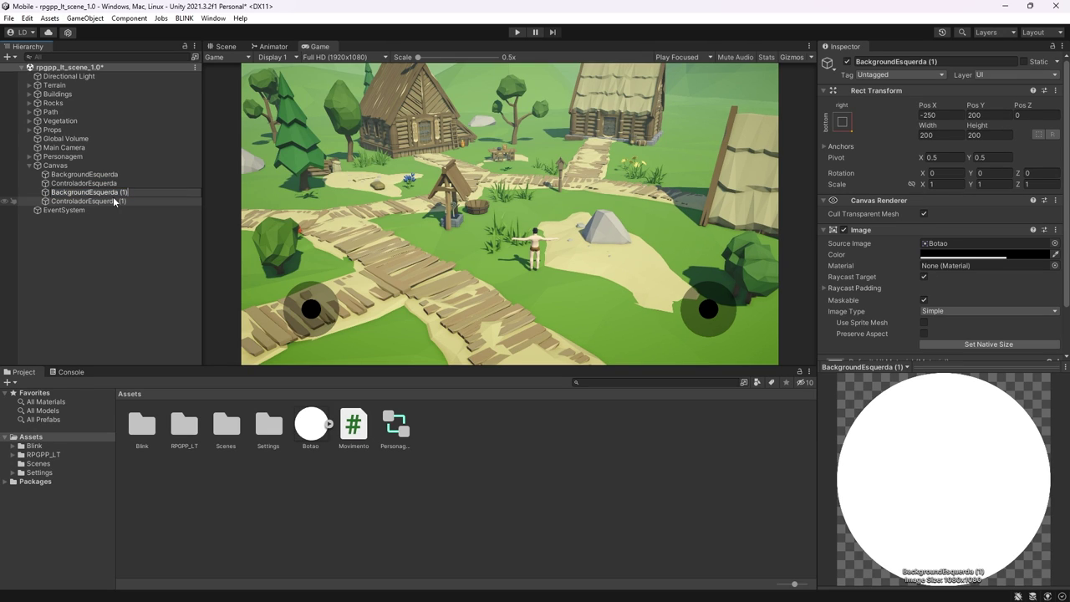
click(115, 201)
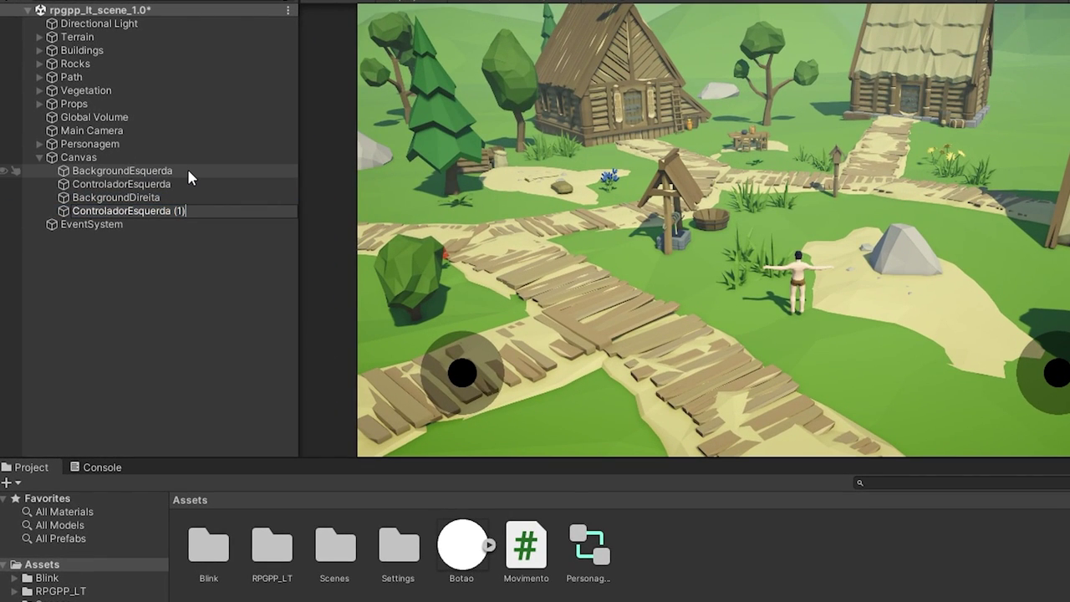
key(BackSpace)
key(BackSpace)
key(BackSpace)
text(Controlador)
text(Direita)
key(Return)
click(517, 32)
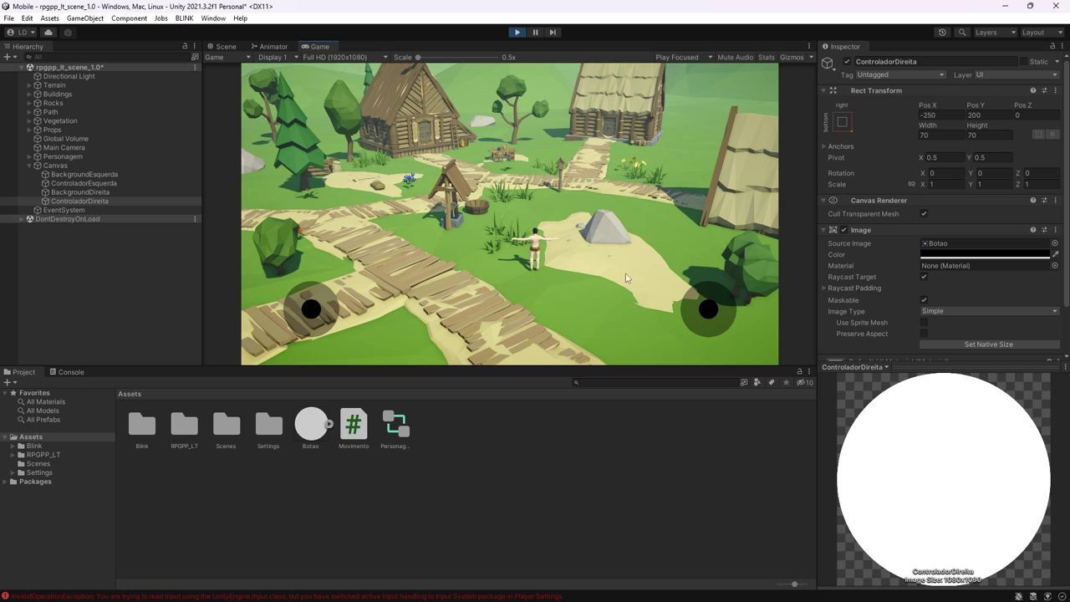
key(ctrl+p)
Step: Install Input System 1.3.0 from the Unity Registry via Package Manager, then close it
click(214, 18)
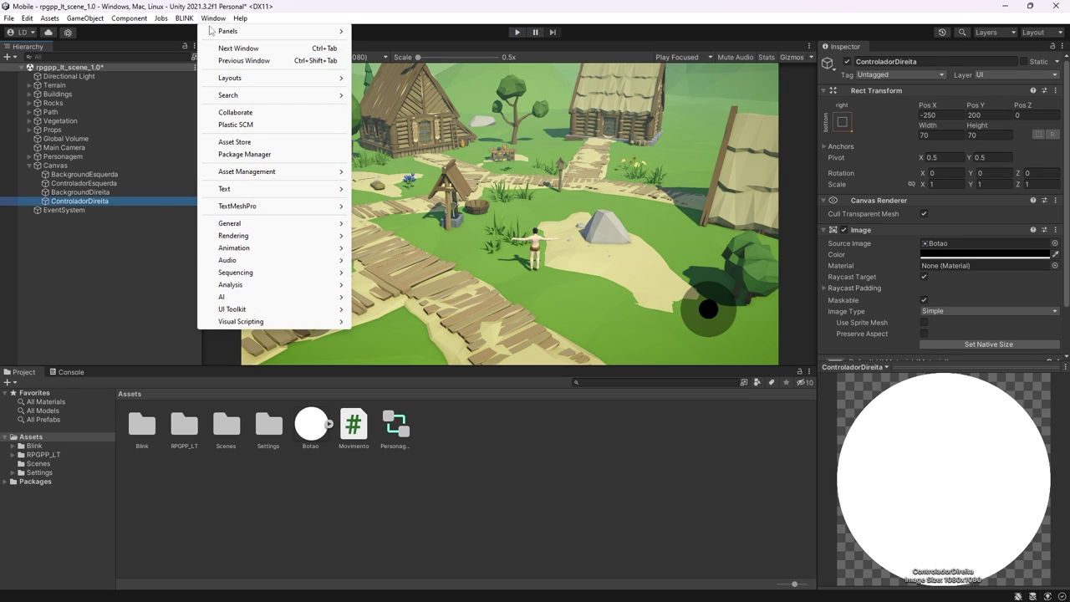
click(261, 162)
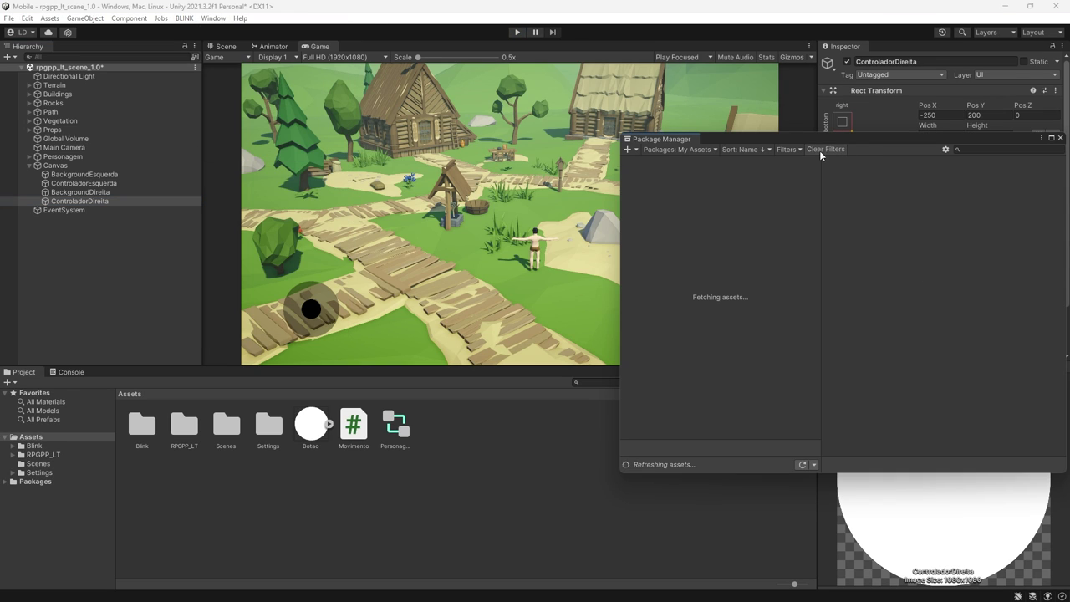
drag(794, 138, 532, 115)
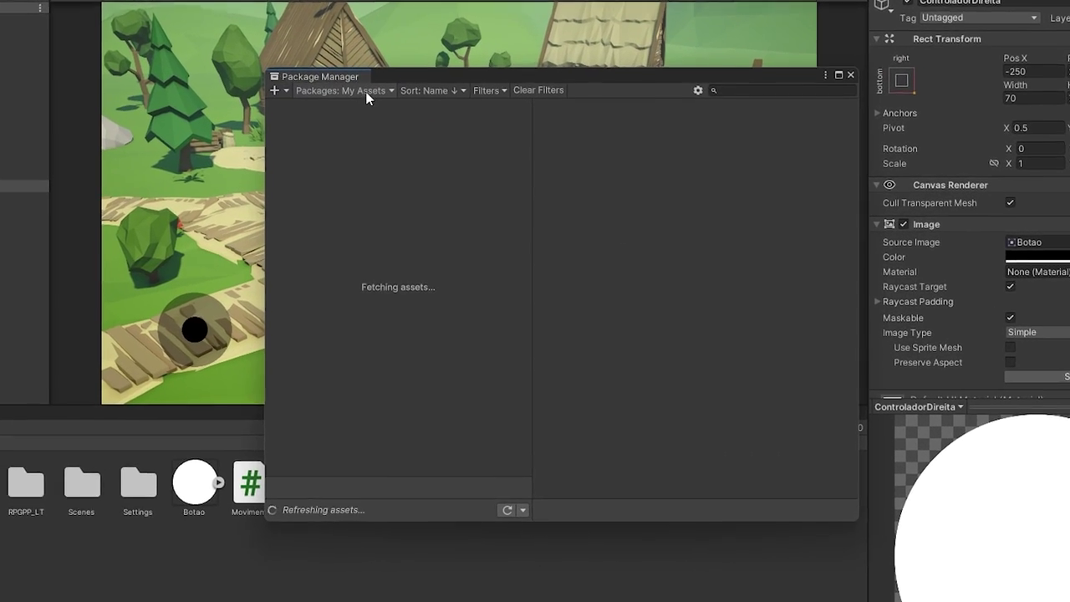
click(416, 115)
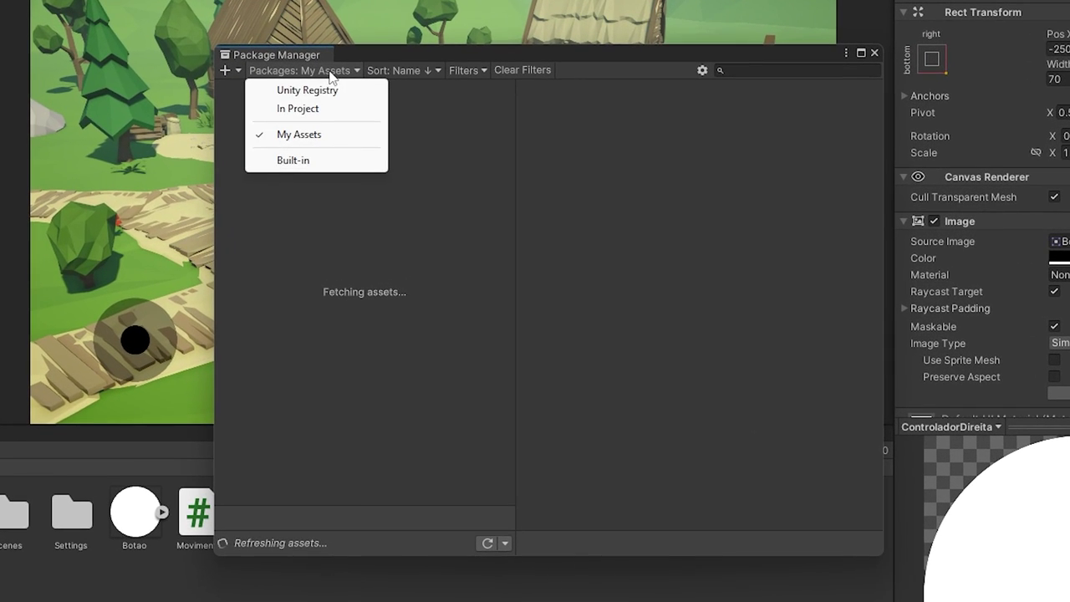
click(354, 91)
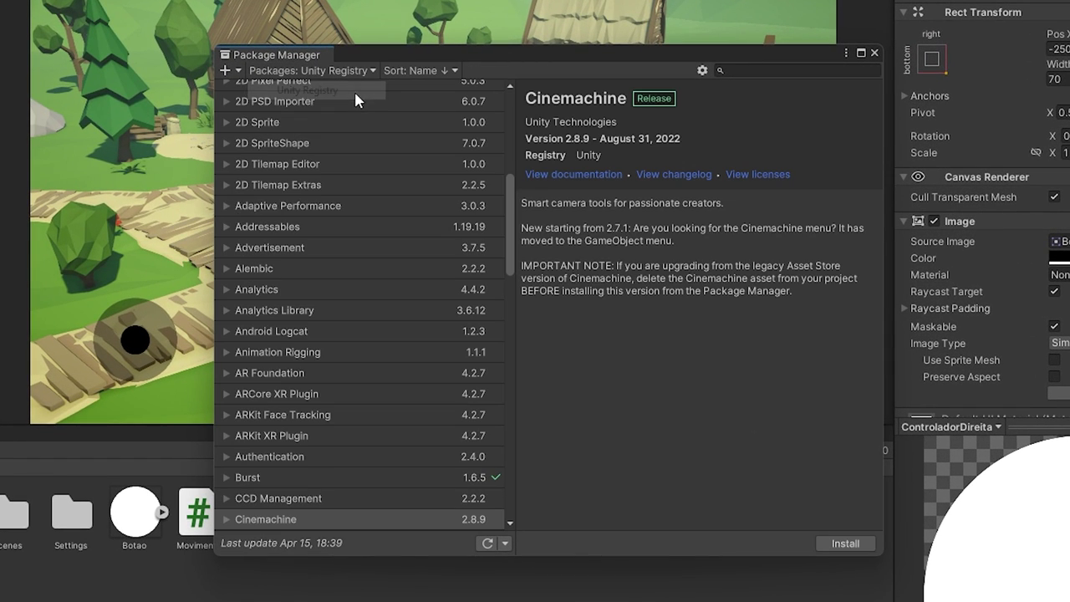
text(input)
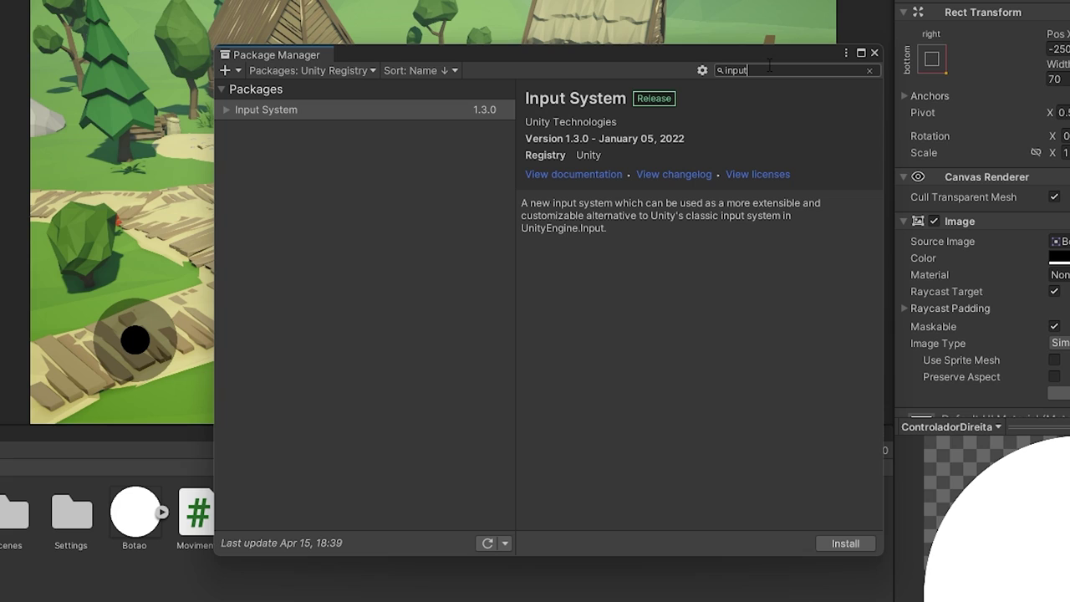
click(286, 112)
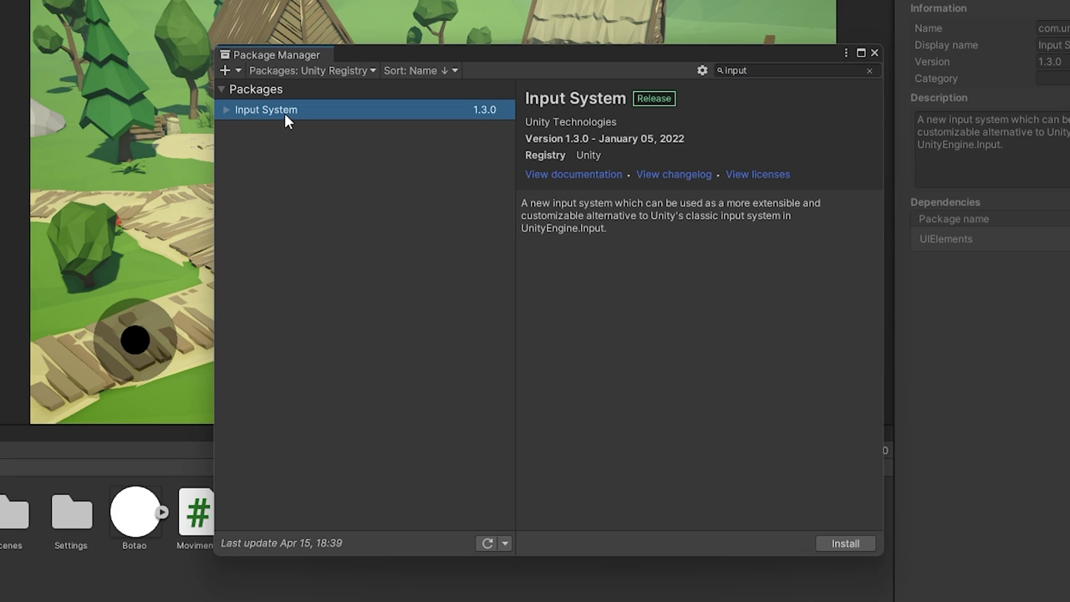
click(853, 545)
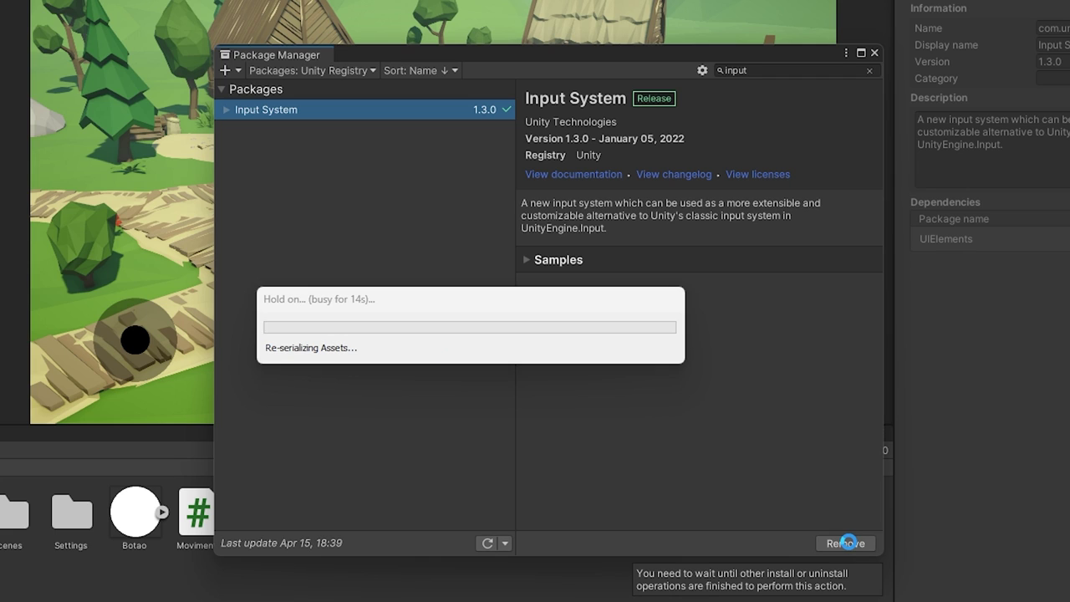
click(875, 52)
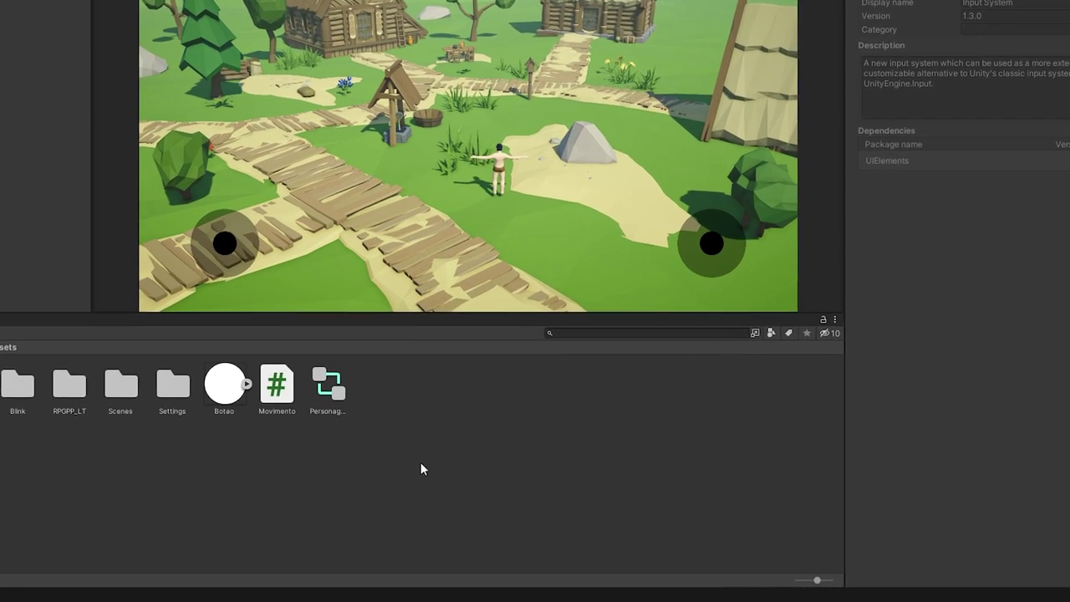
Step: Create an Input Actions asset named Entradas and open it in the Input Actions editor
right_click(475, 492)
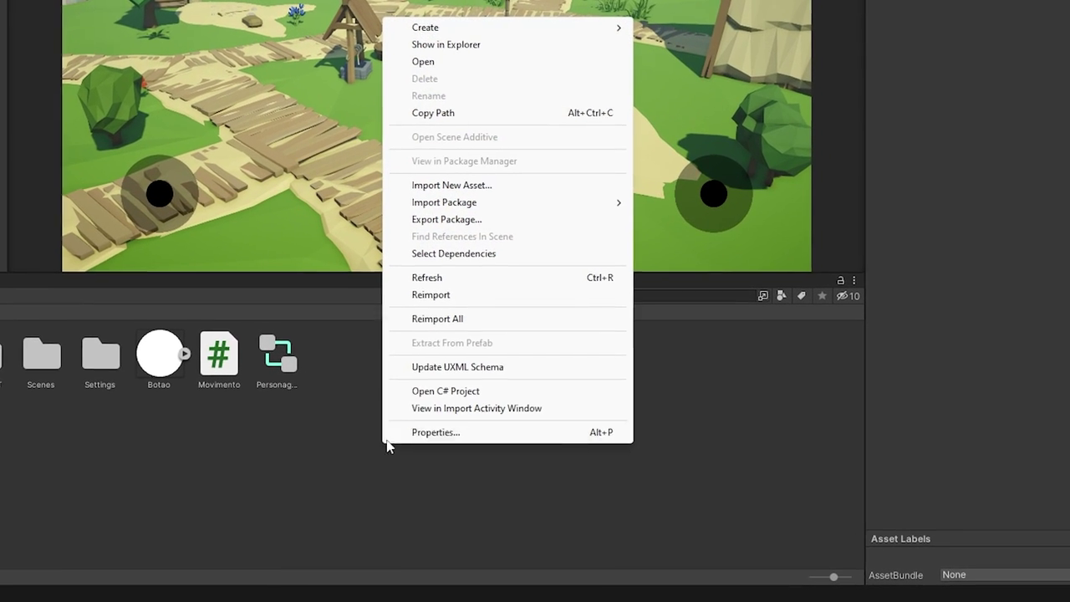
mouse_move(446, 27)
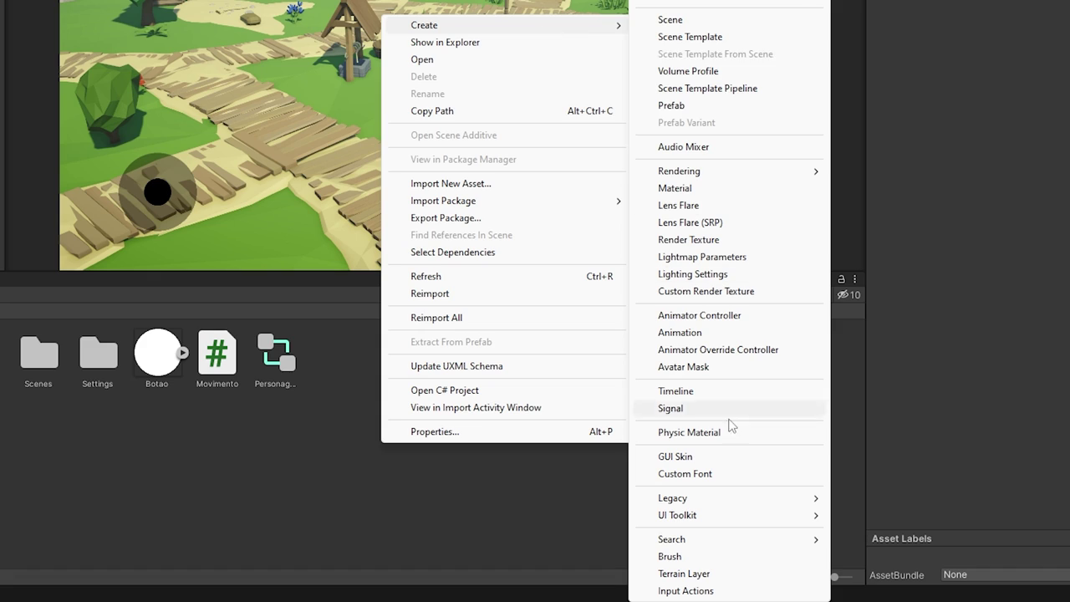
click(741, 597)
text(Entr)
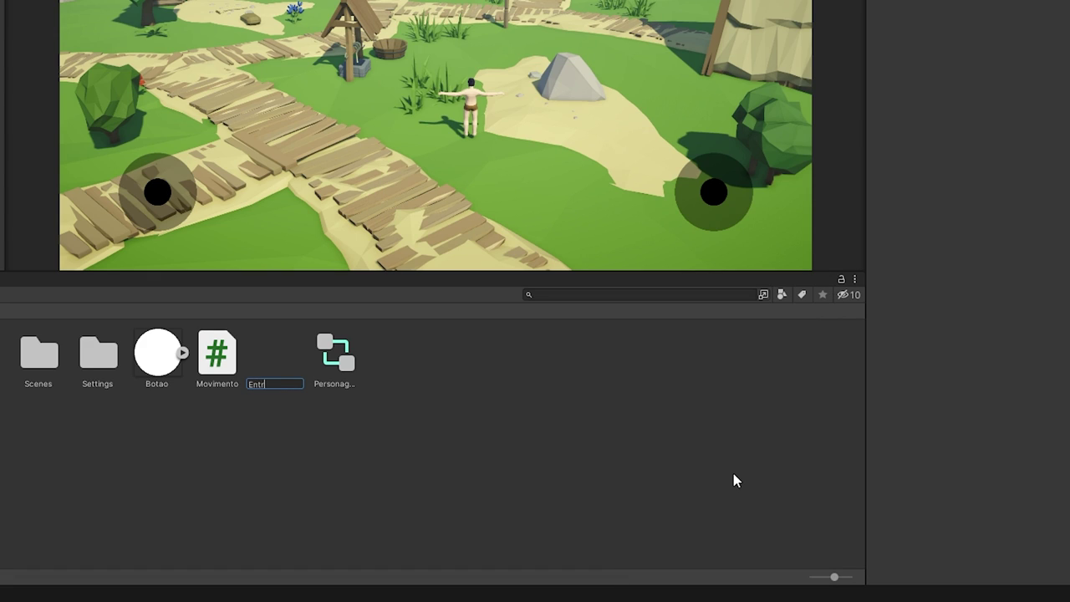
text(adas)
key(Return)
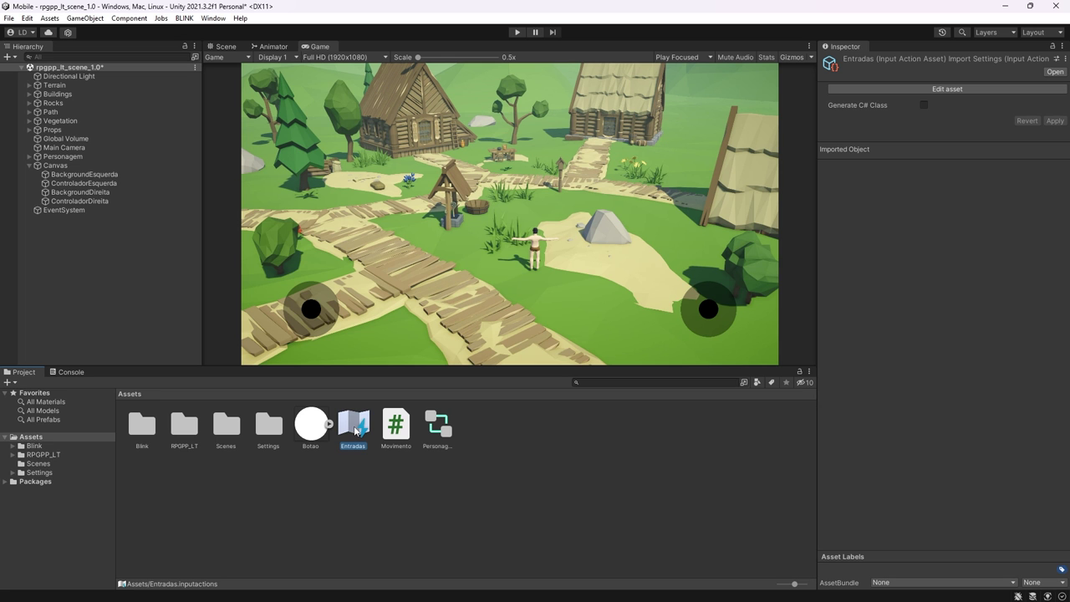
double_click(354, 429)
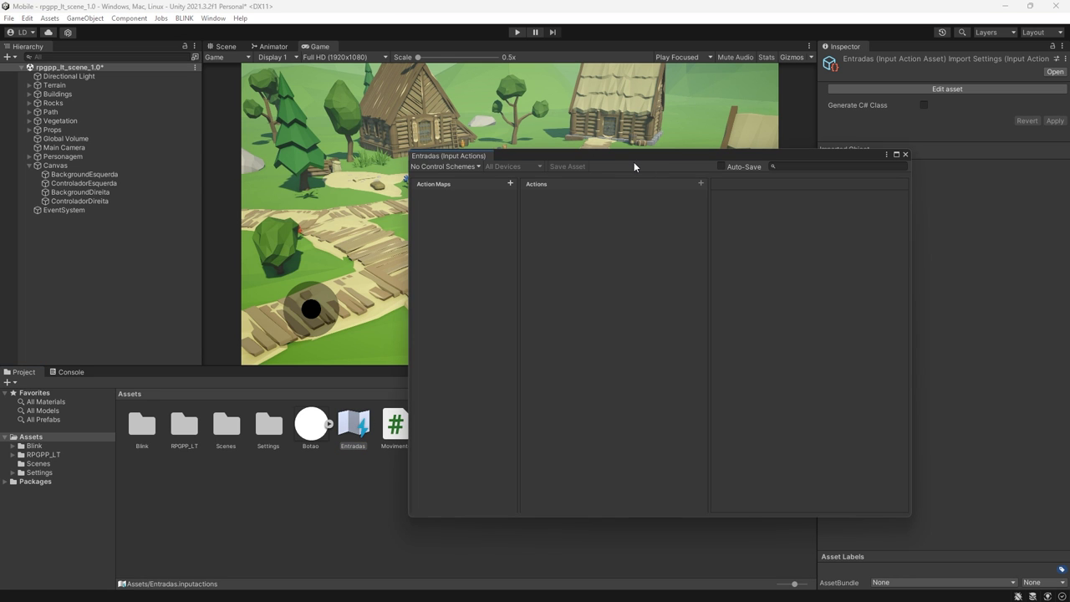
drag(634, 162, 493, 132)
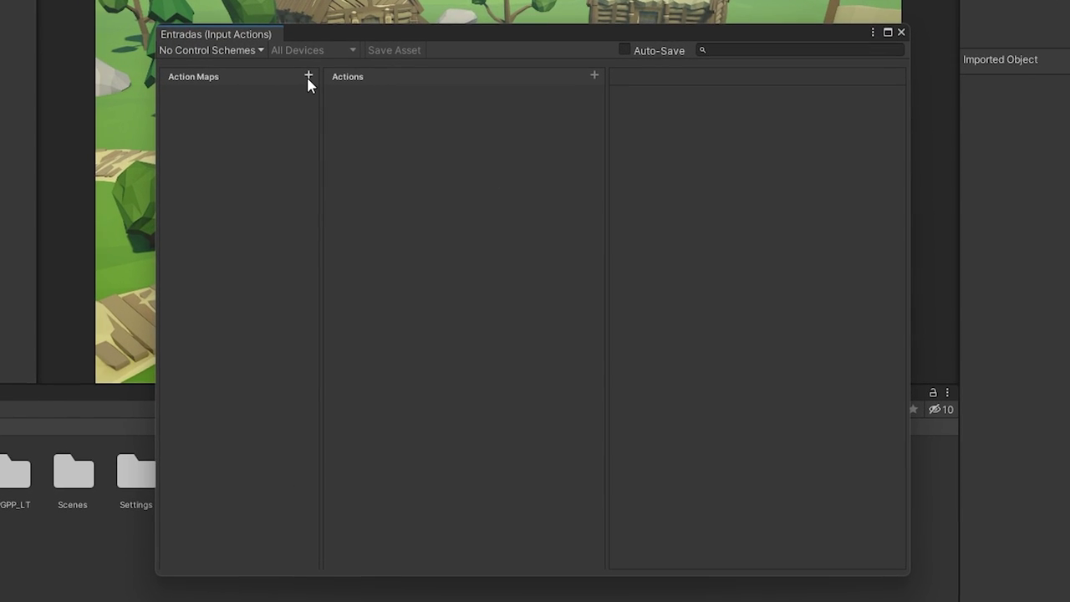
Step: Add an action map named Jogador and rename its default action to Mover
click(307, 76)
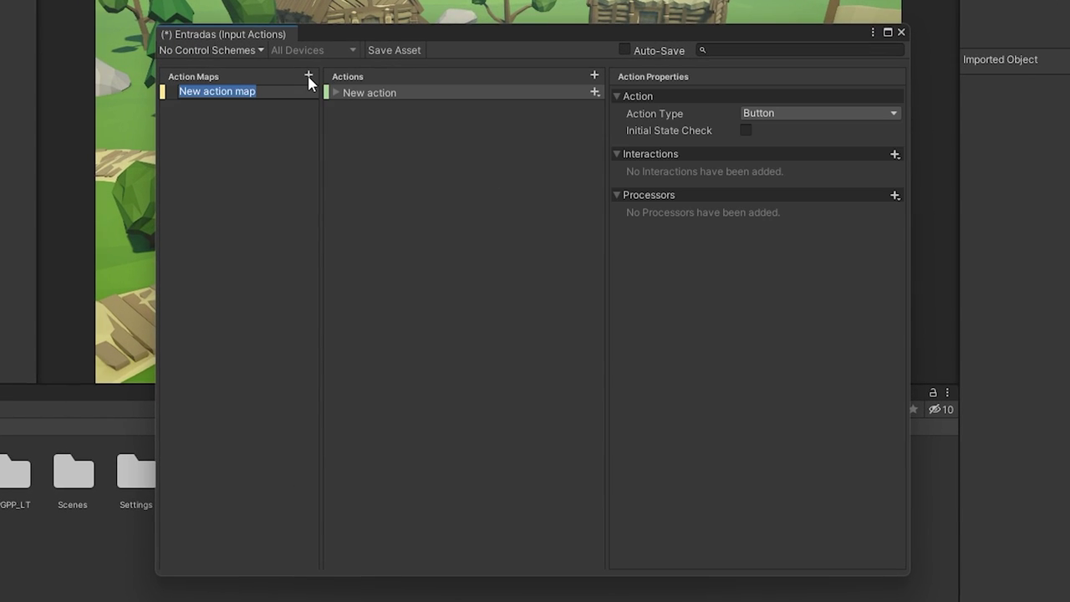
text(Jogador)
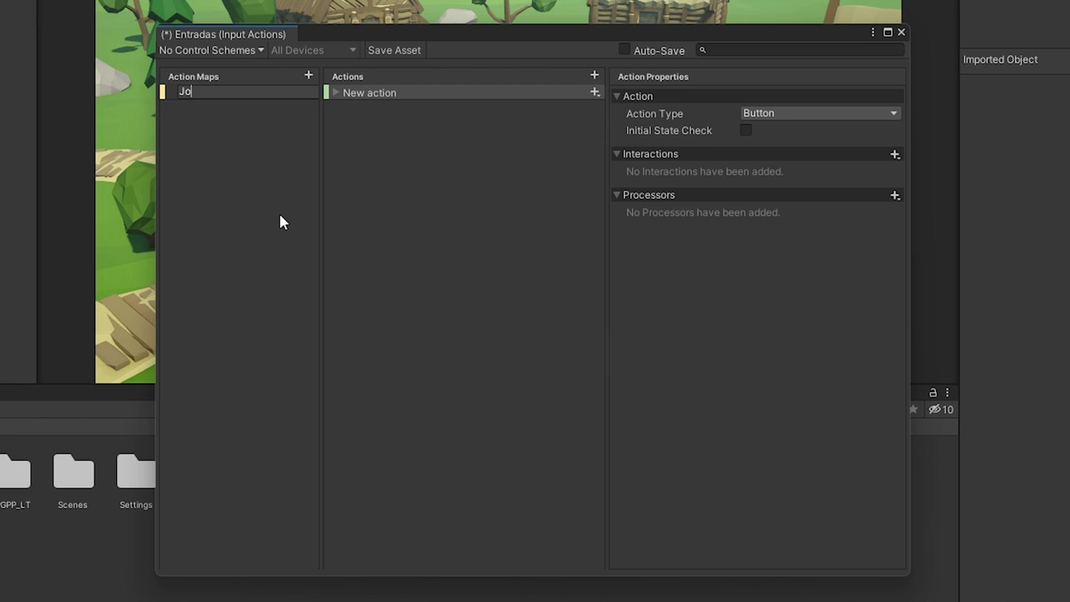
key(Return)
click(352, 99)
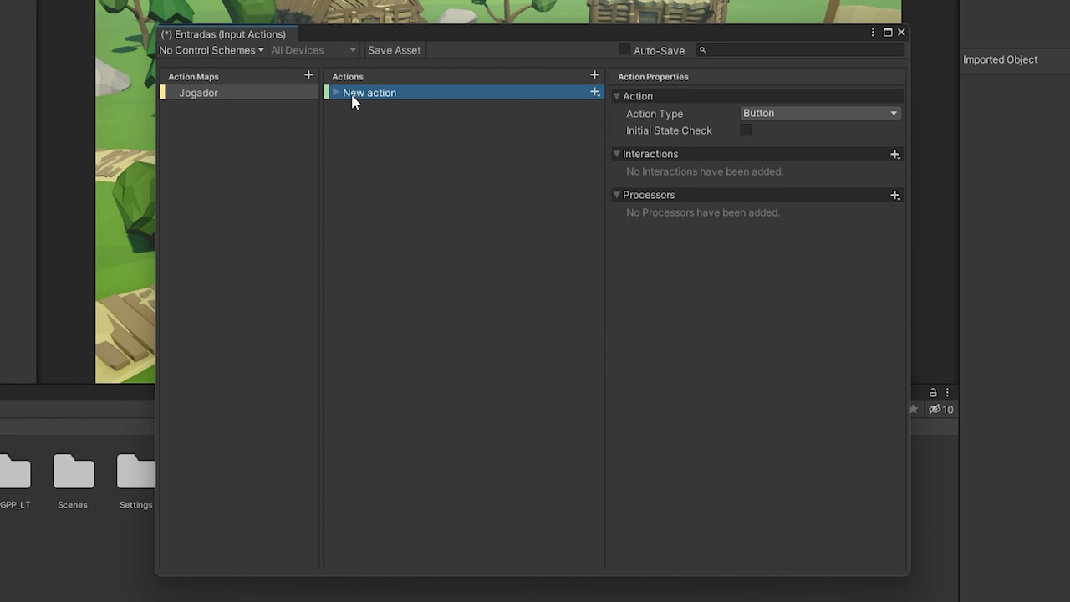
click(369, 98)
text(Mov)
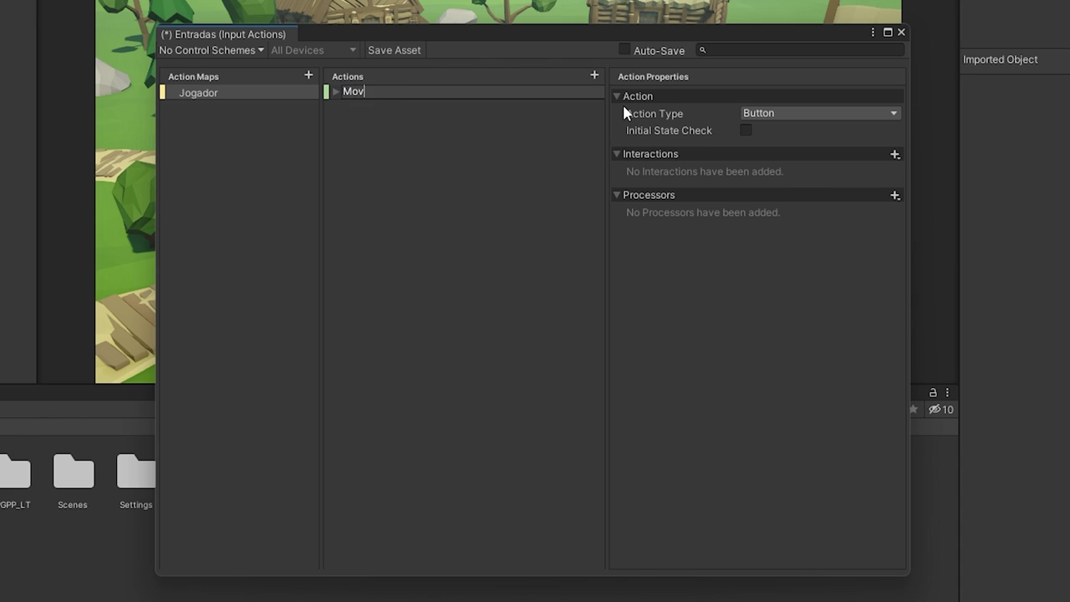
text(er)
key(Return)
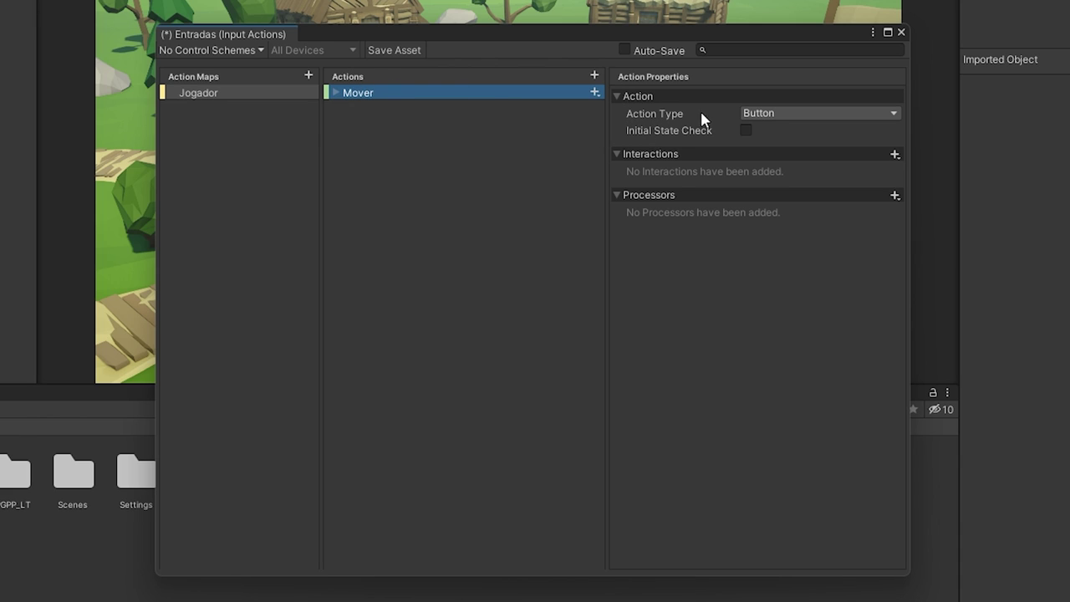
Step: Set Mover's Action Type to Value and Control Type to Vector 2
click(815, 113)
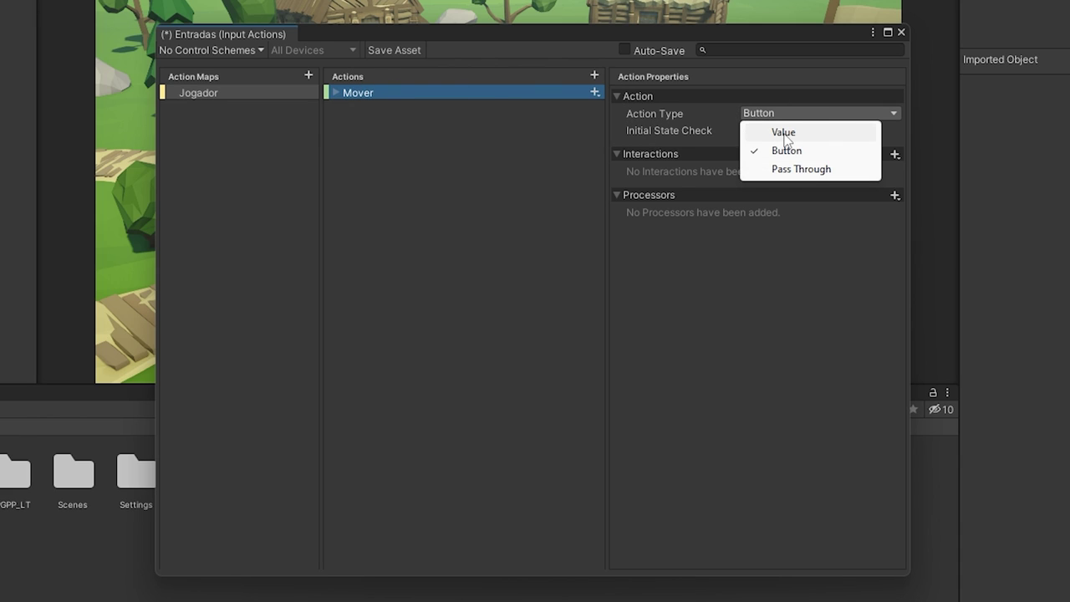
click(789, 133)
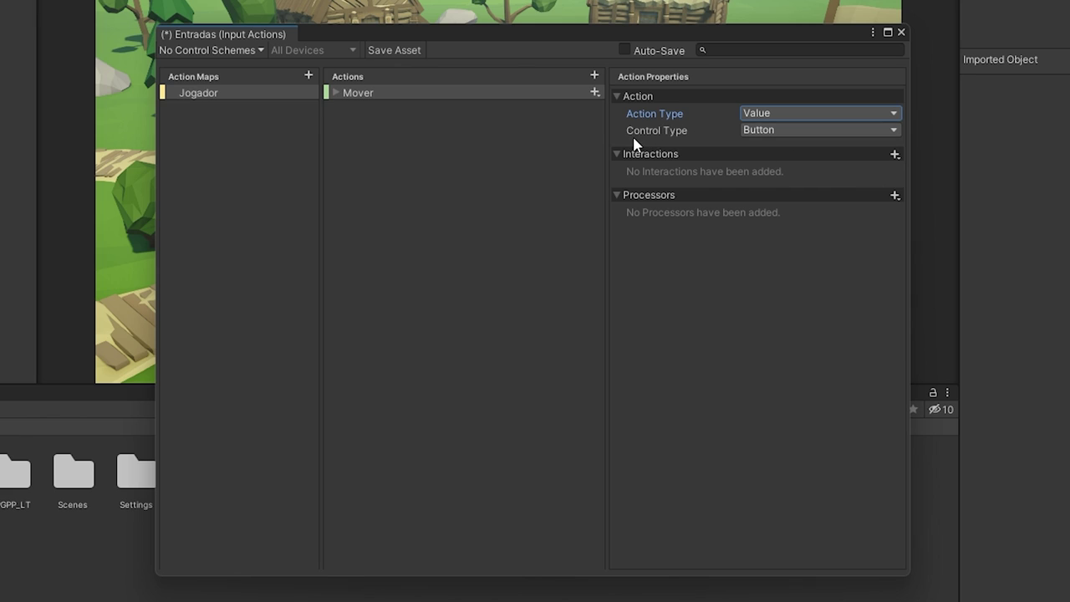
click(781, 131)
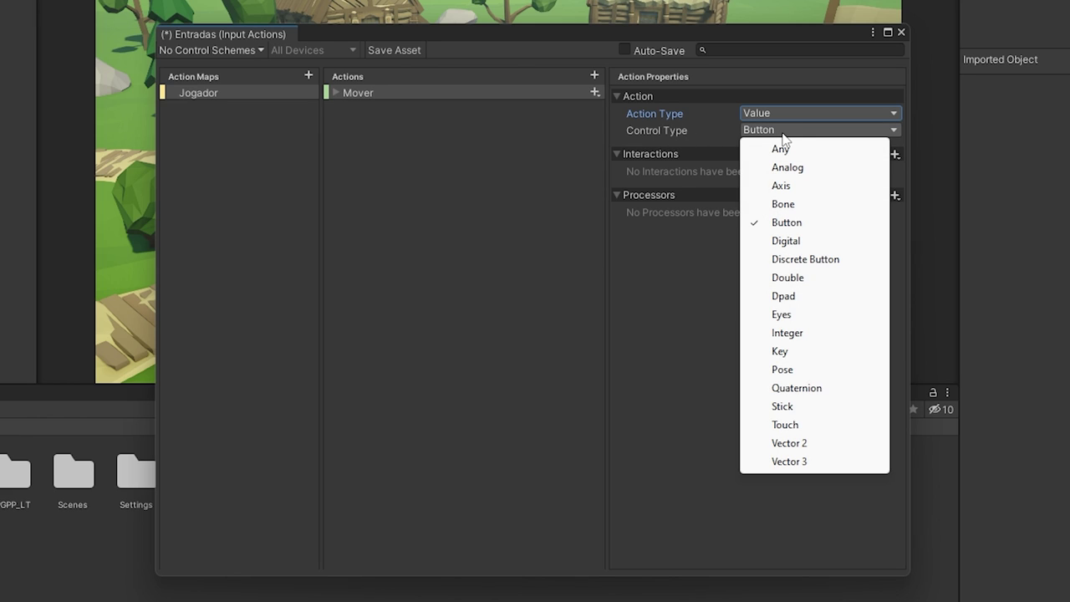
click(811, 444)
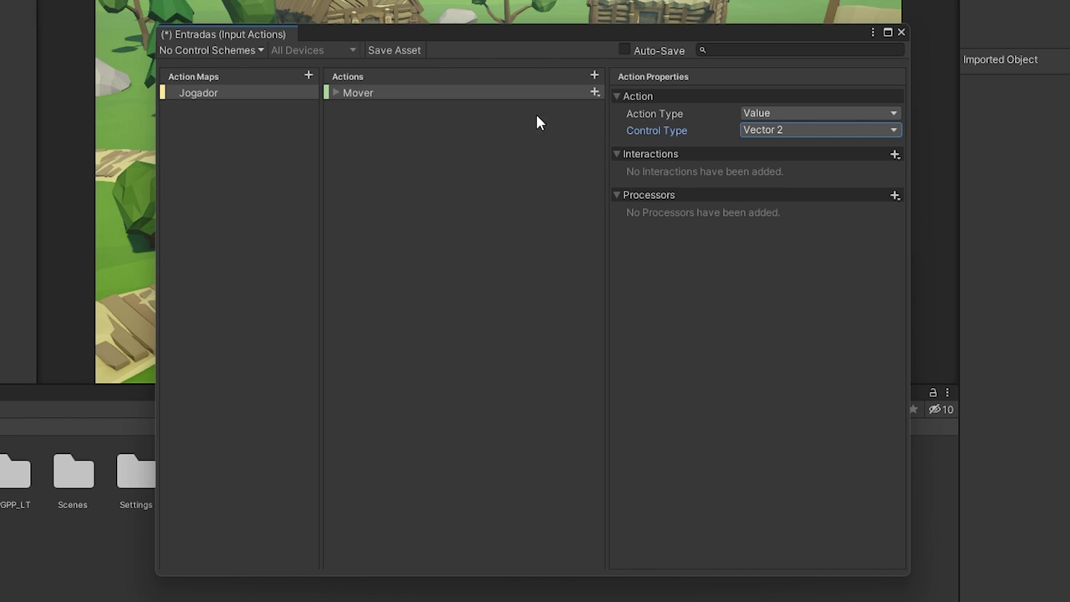
click(334, 93)
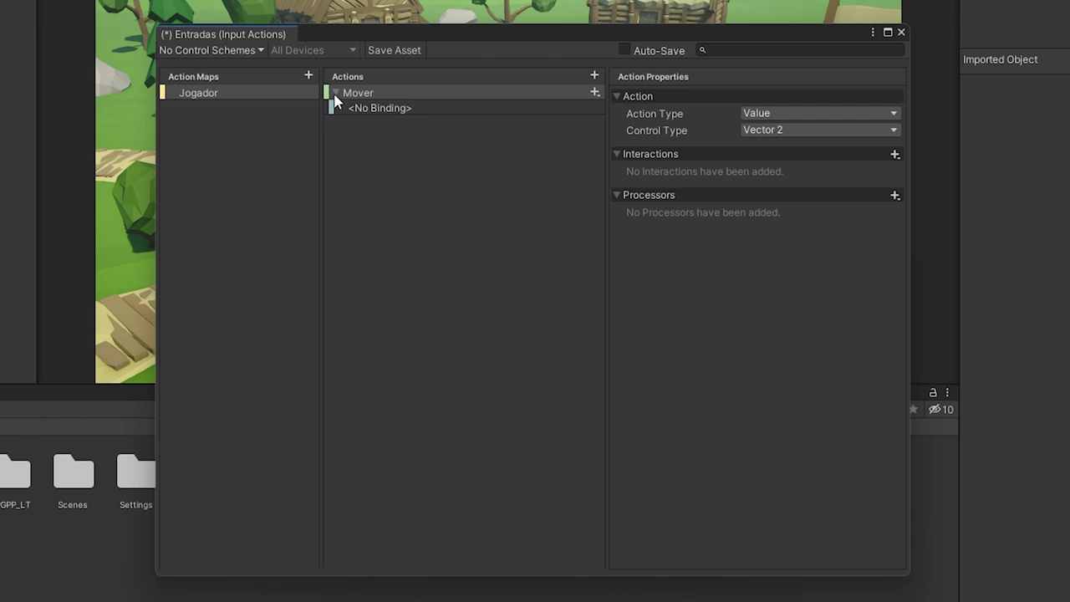
Step: Set Mover's binding path to Gamepad > Left Stick, then add a new action to the Jogador map
click(386, 112)
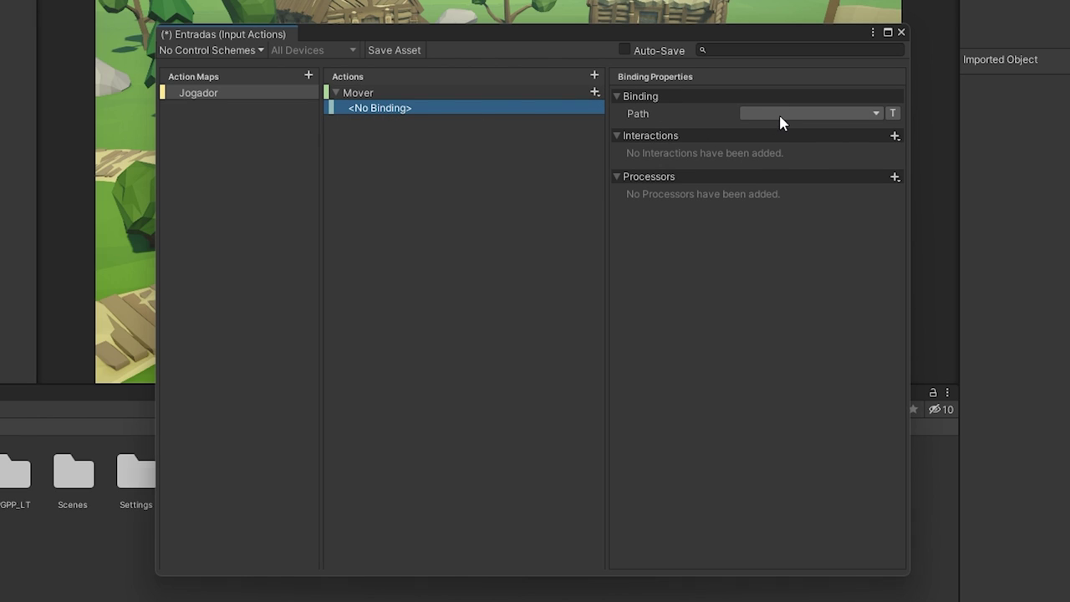
click(781, 115)
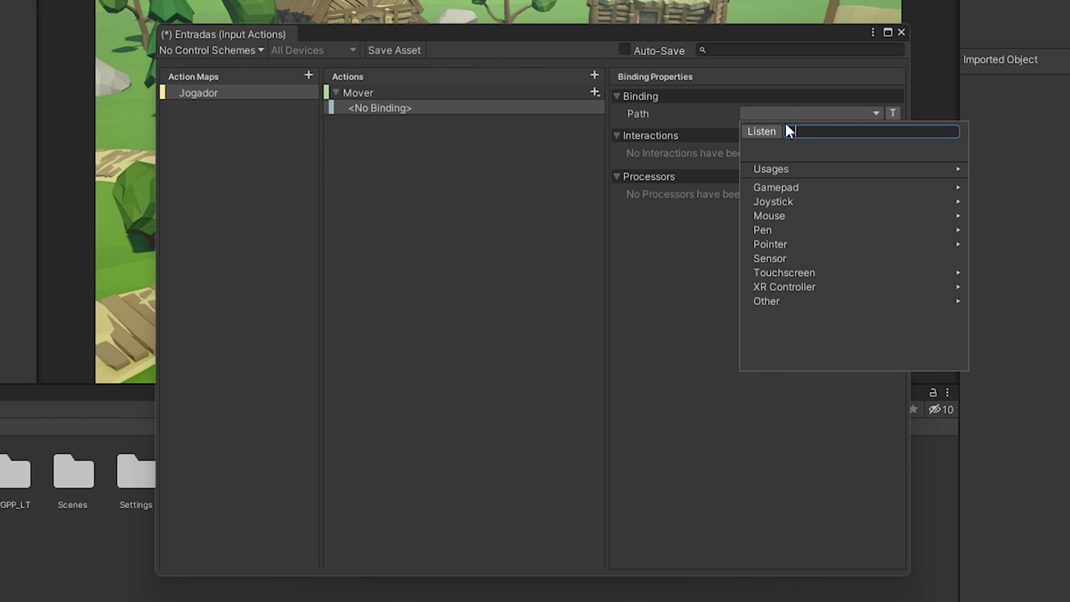
click(824, 188)
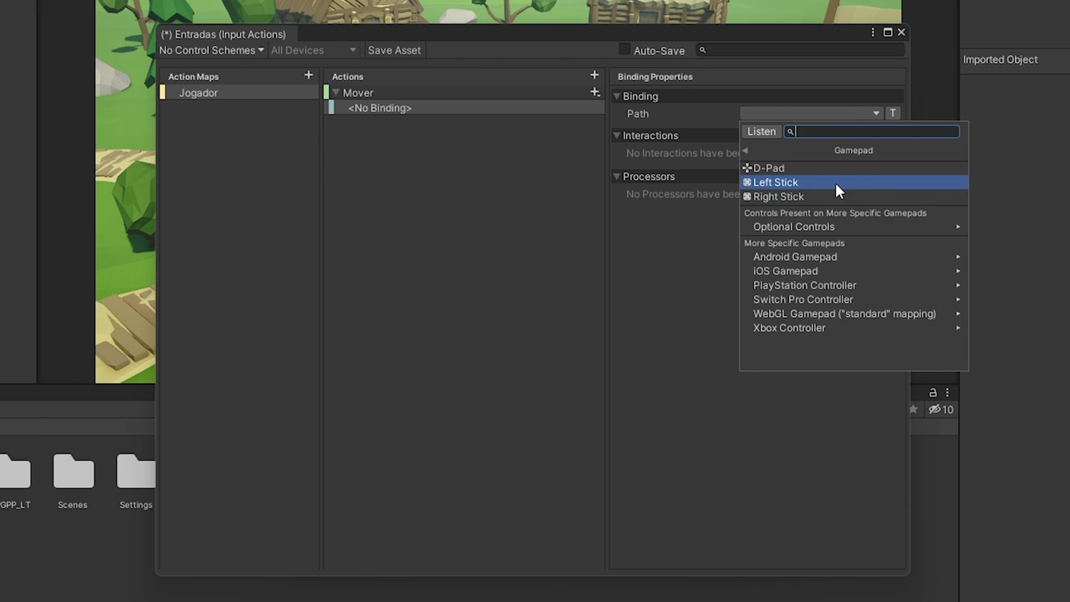
click(837, 185)
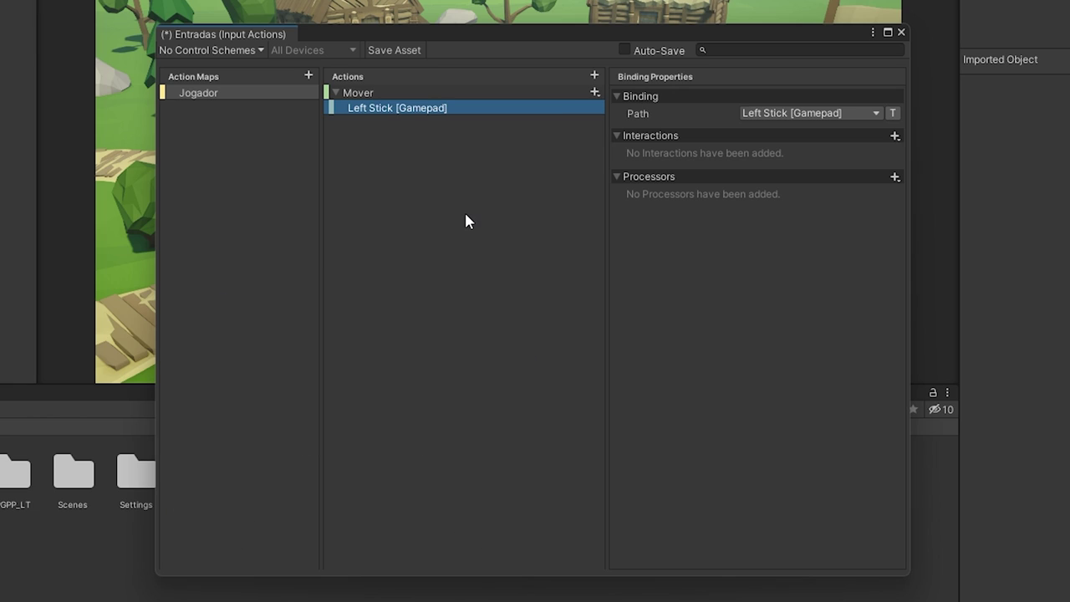
click(597, 74)
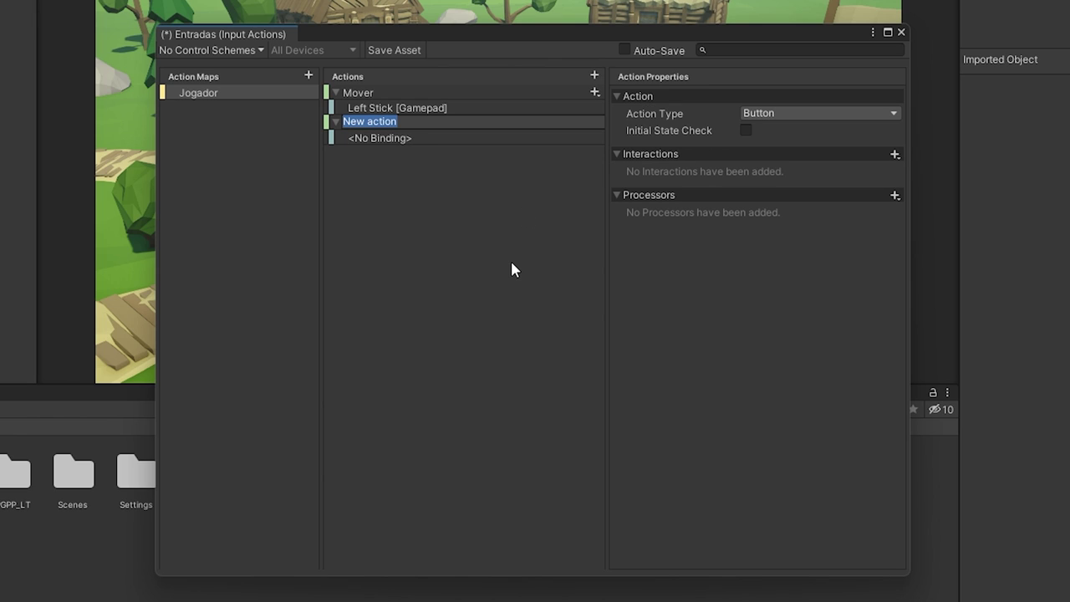
Step: Name the new action GirarCamera and make it a Value action with Vector 2 control type
text(GirarCamera)
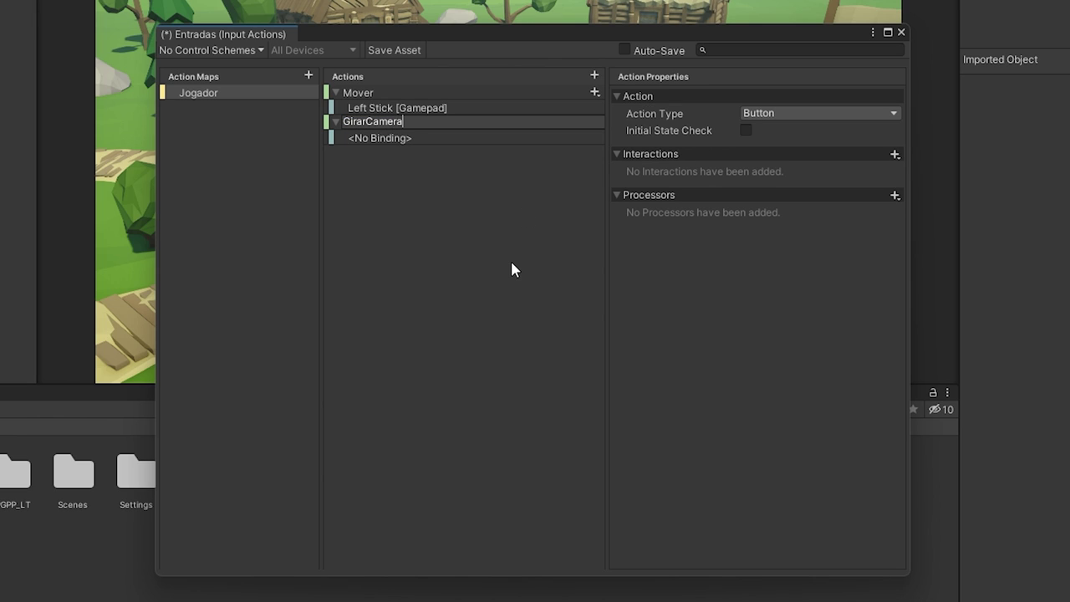
key(Return)
click(761, 113)
click(784, 134)
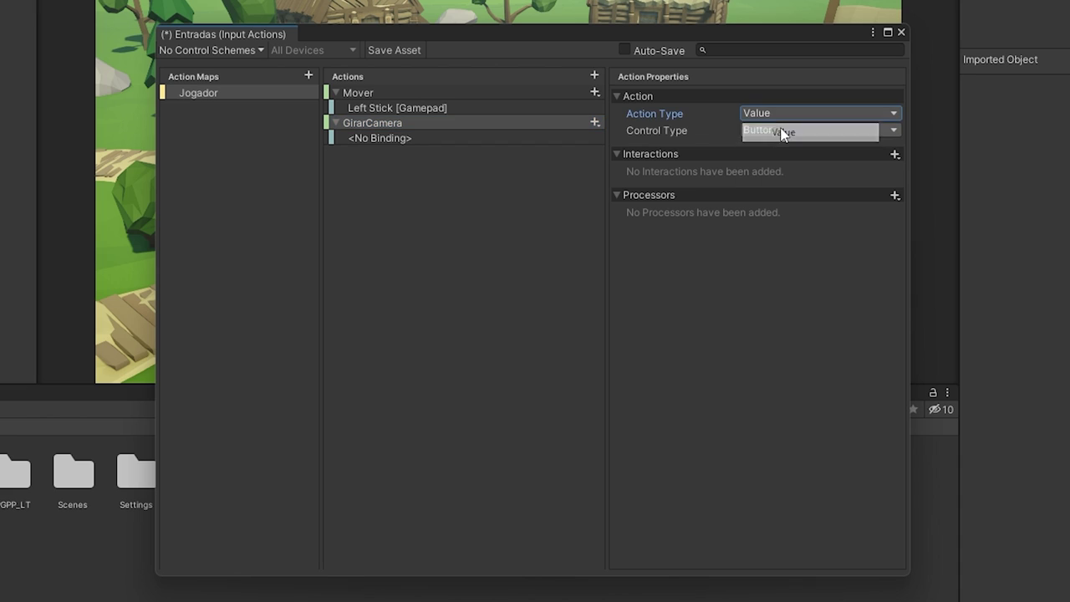
click(794, 135)
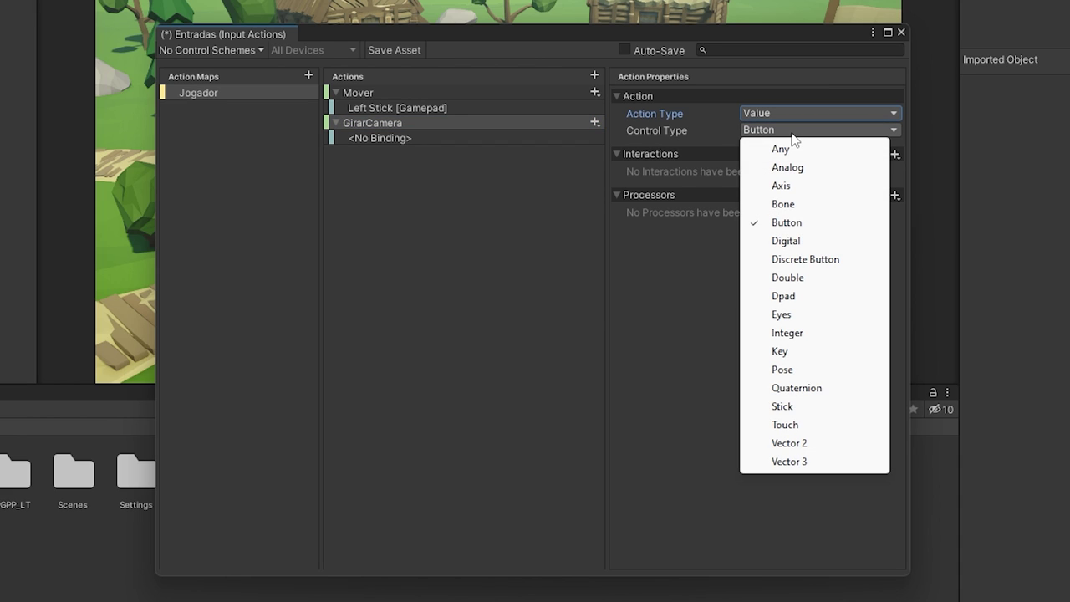
click(803, 443)
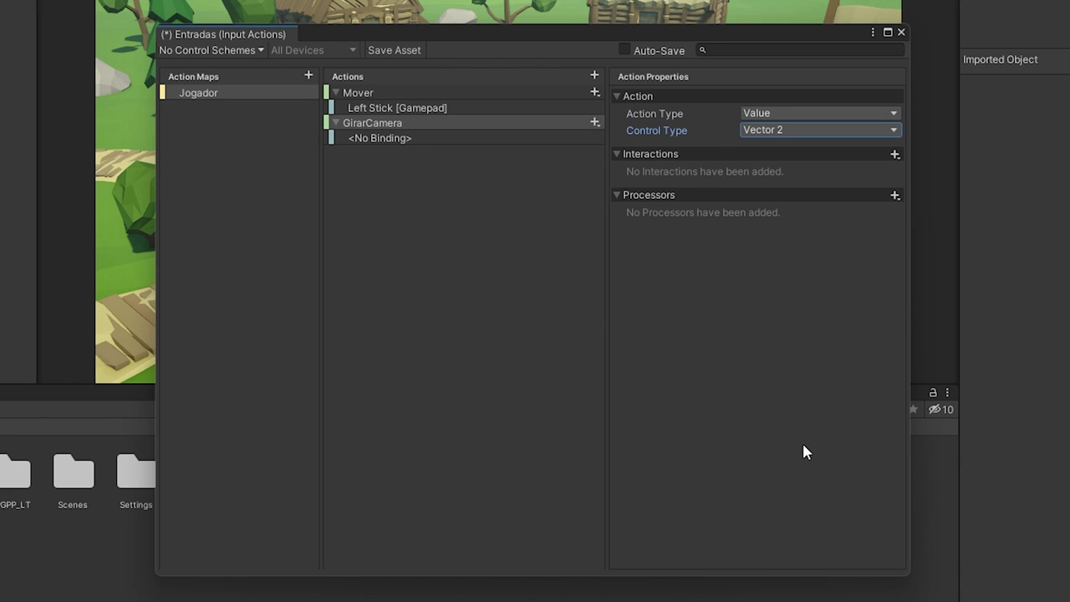
Step: Bind GirarCamera to Gamepad > Right Stick, then save the Entradas asset and close its editor
click(361, 139)
click(779, 115)
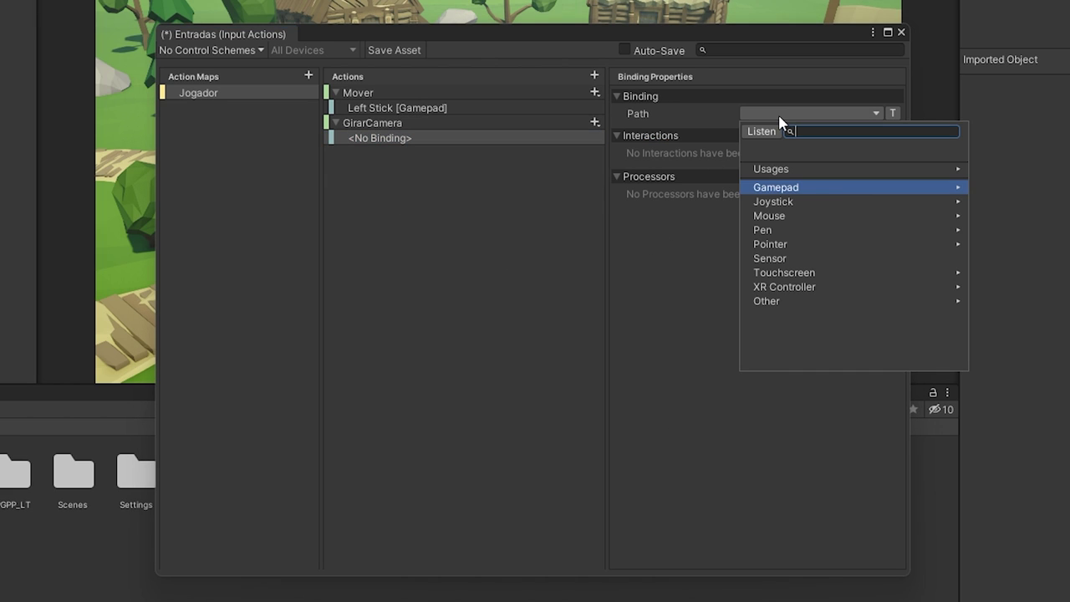
click(778, 186)
click(794, 197)
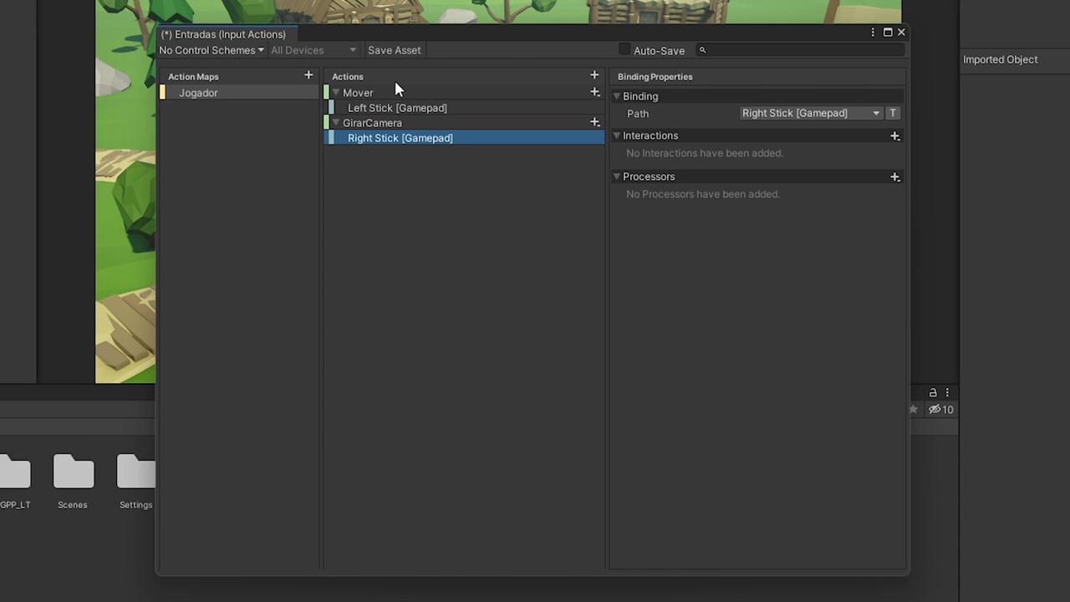
click(394, 48)
click(901, 31)
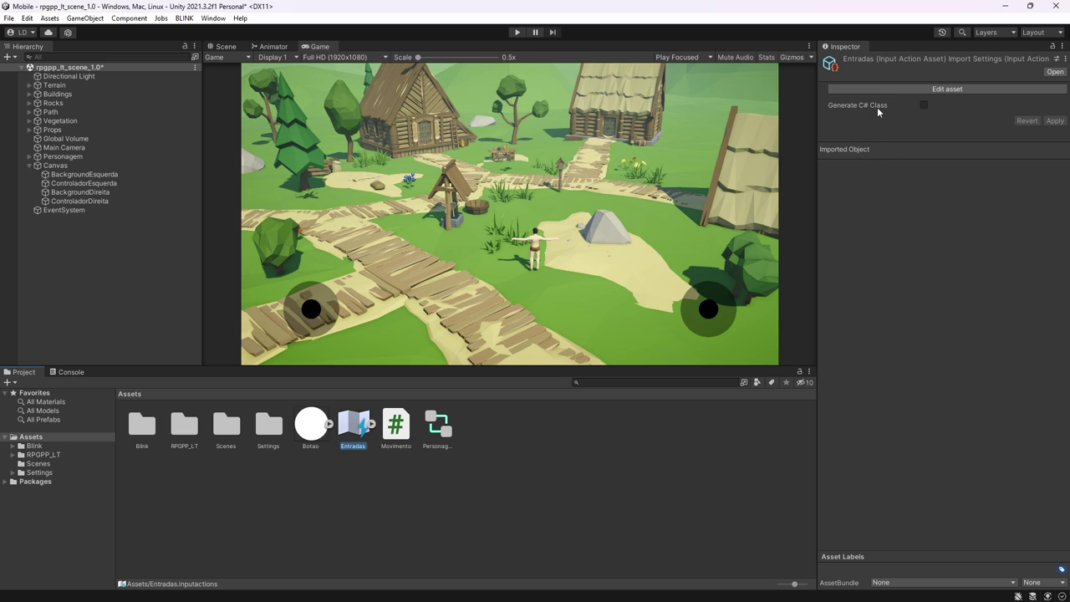
Step: Enable Generate C# Class on Entradas and apply it to create Entradas.cs
click(924, 104)
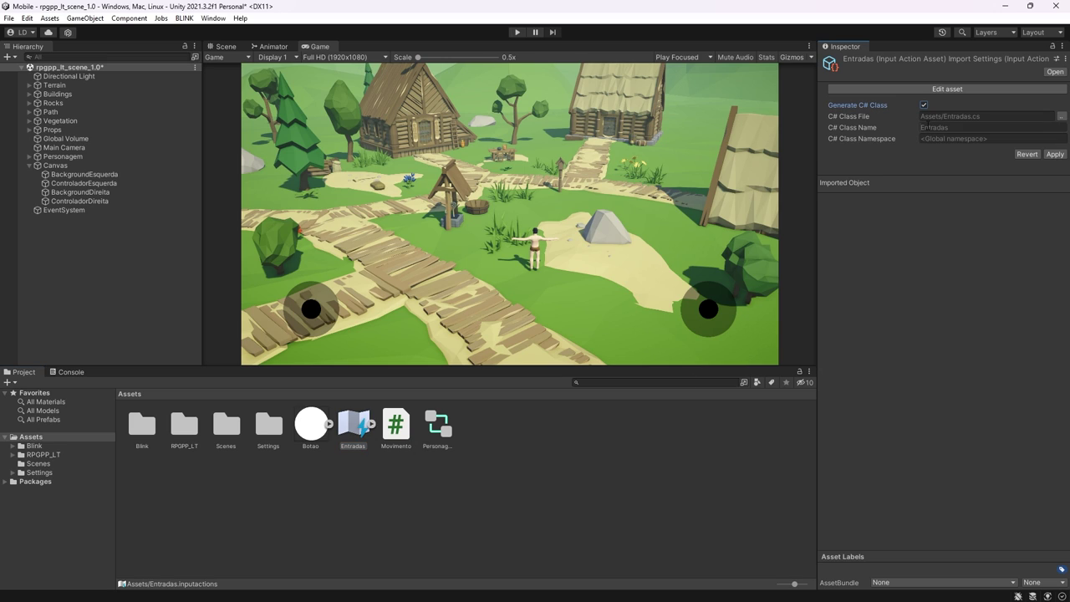
click(1055, 154)
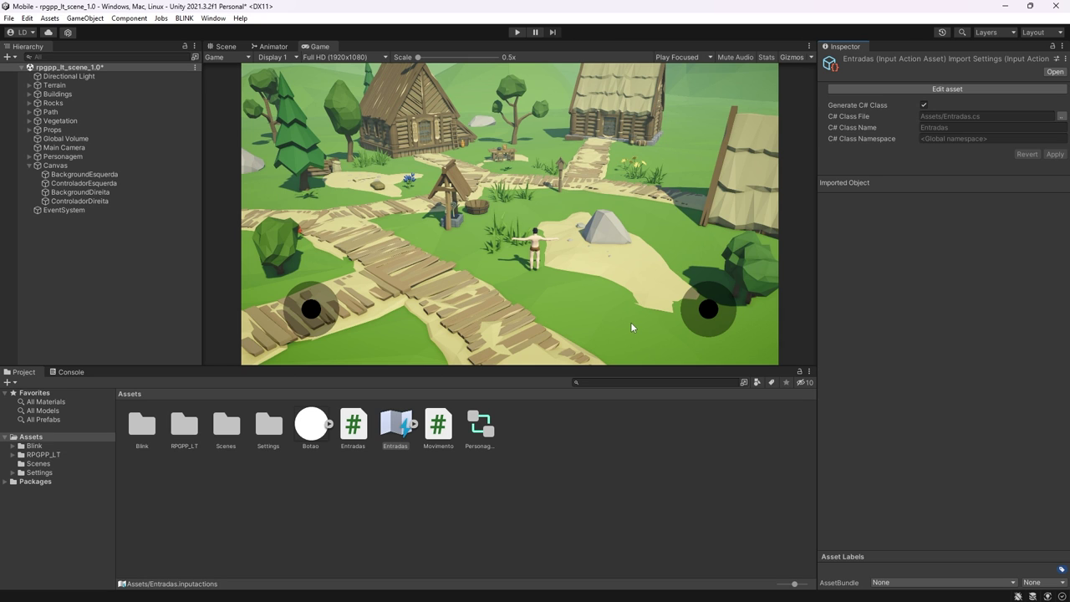
Step: Install the Cinemachine package from the Package Manager
click(213, 18)
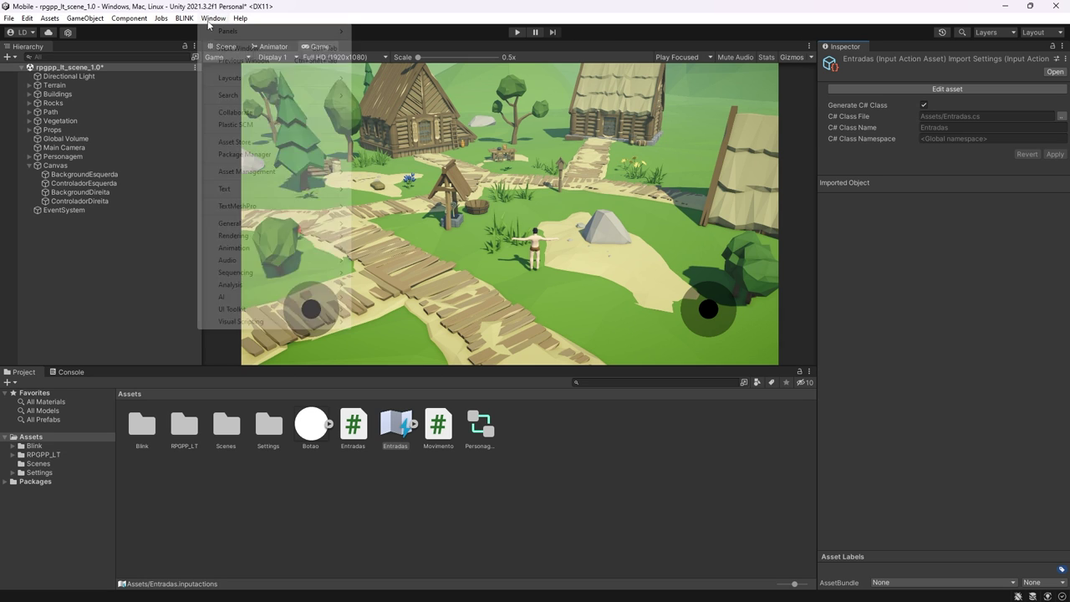
click(244, 154)
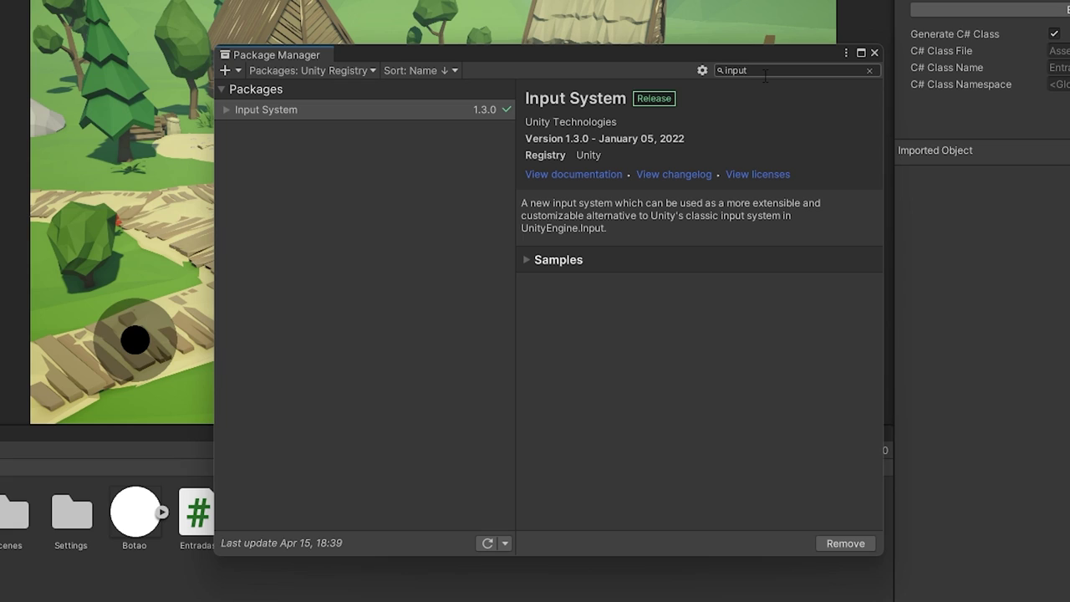
click(765, 75)
text(cinemachine)
click(843, 545)
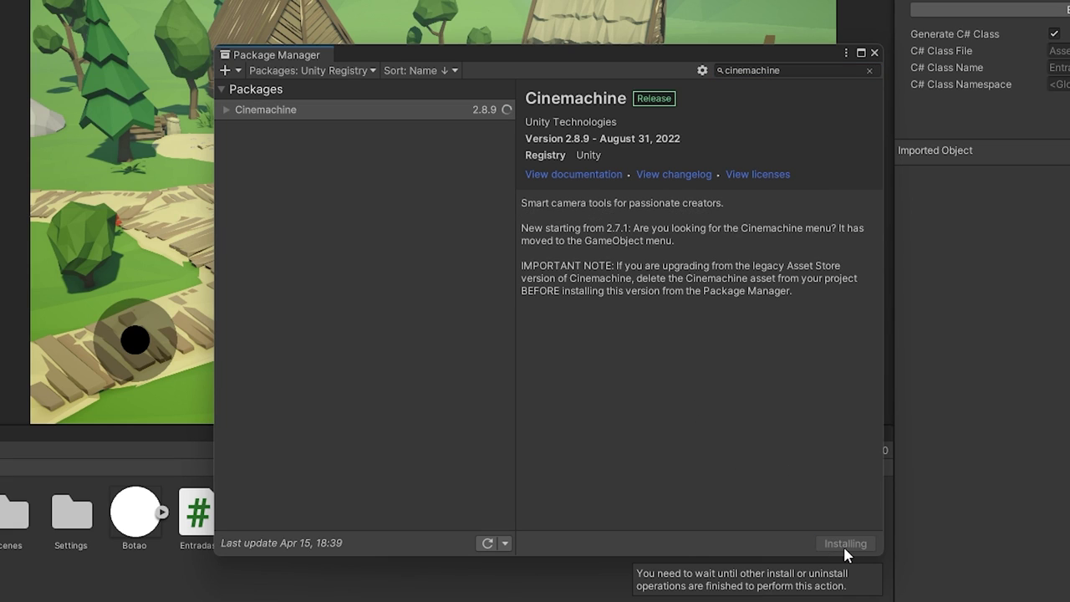
click(874, 52)
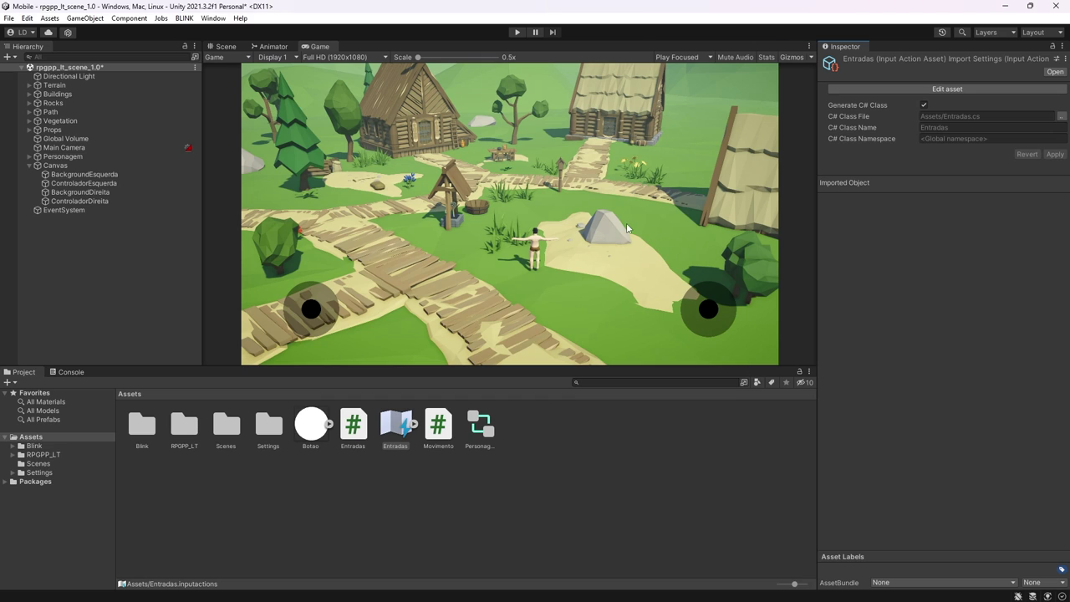
Step: Add a Cinemachine FreeLook Camera, CM FreeLook1, to the scene
click(90, 18)
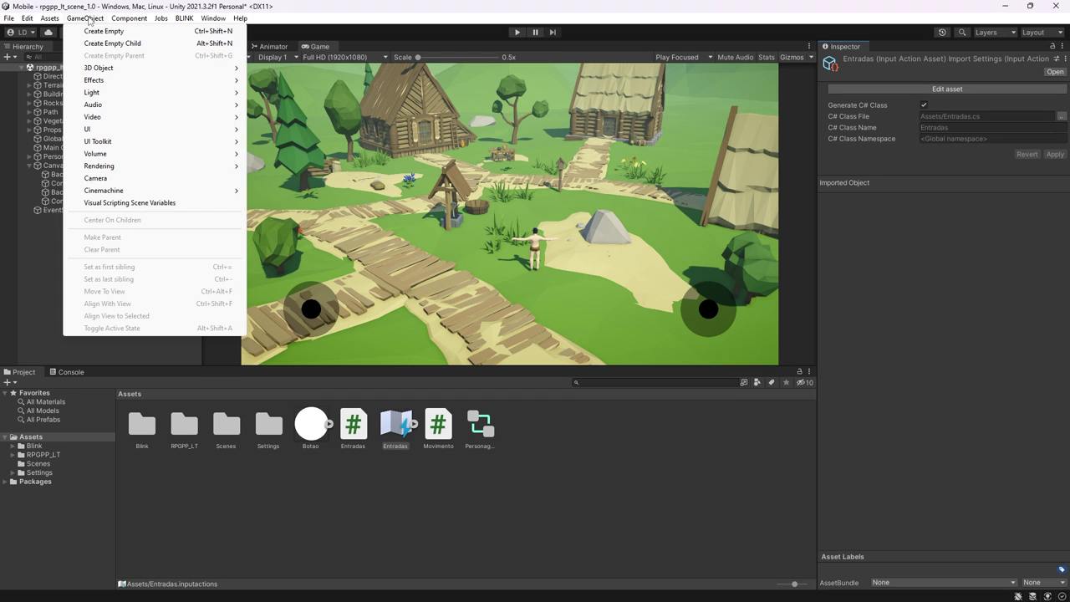
mouse_move(117, 190)
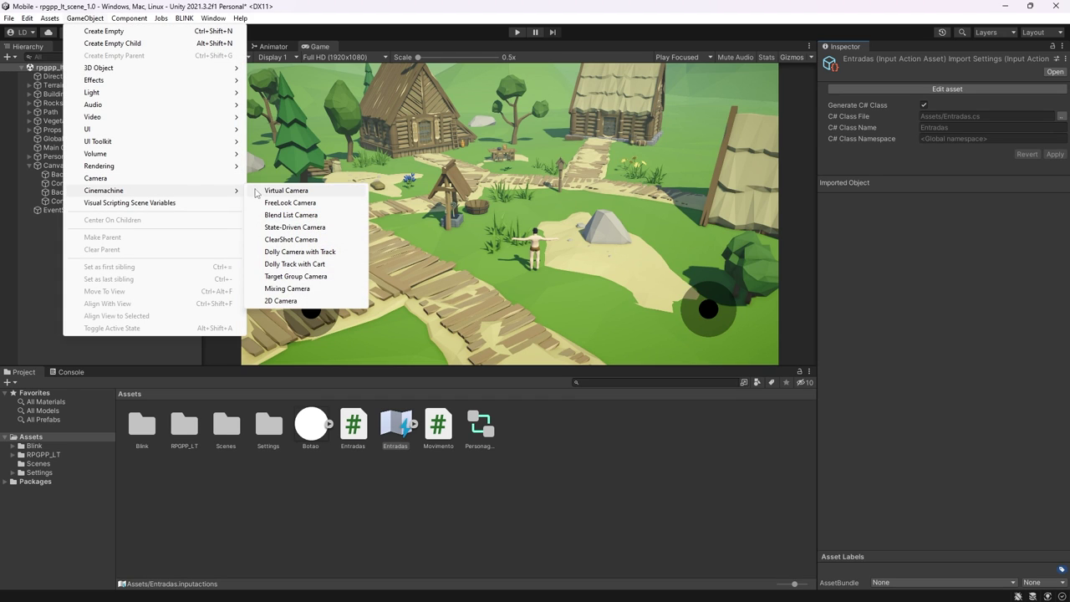
click(326, 209)
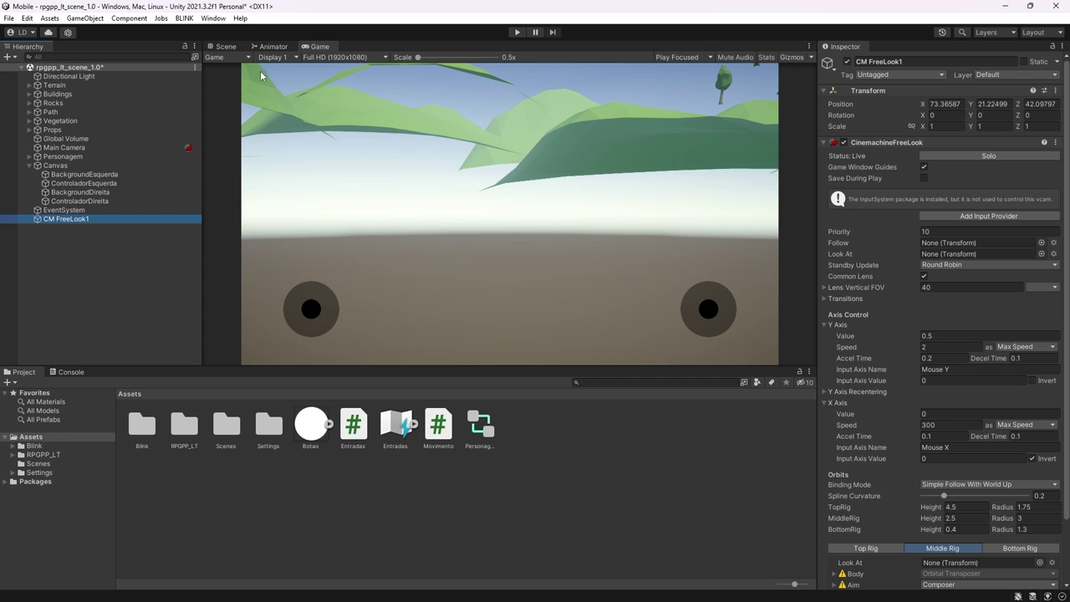
Step: Create an empty child object named LookAt under Personagem
click(224, 46)
click(63, 156)
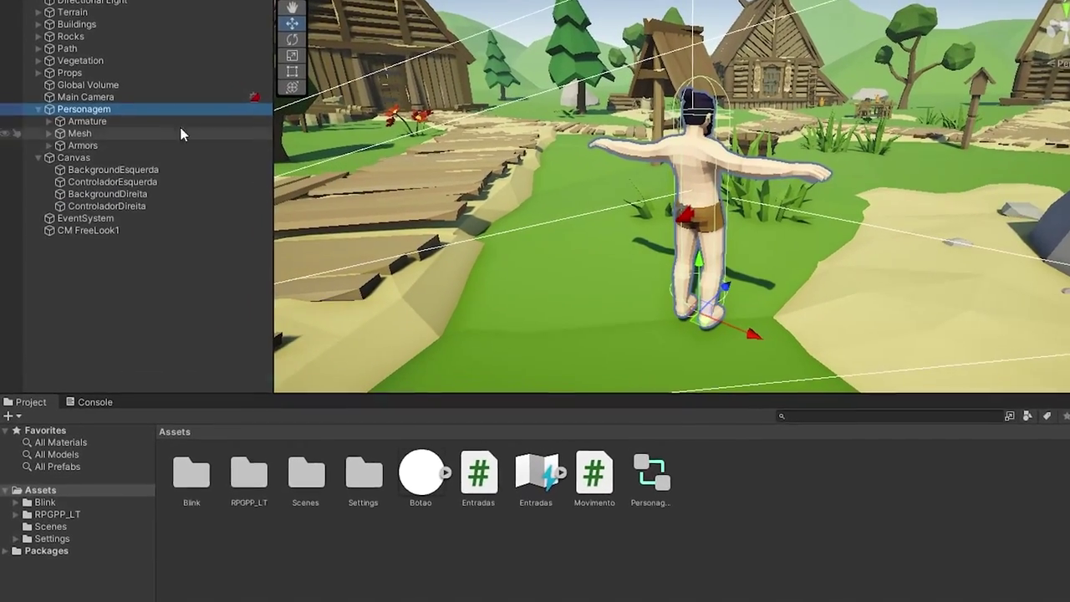
right_click(60, 157)
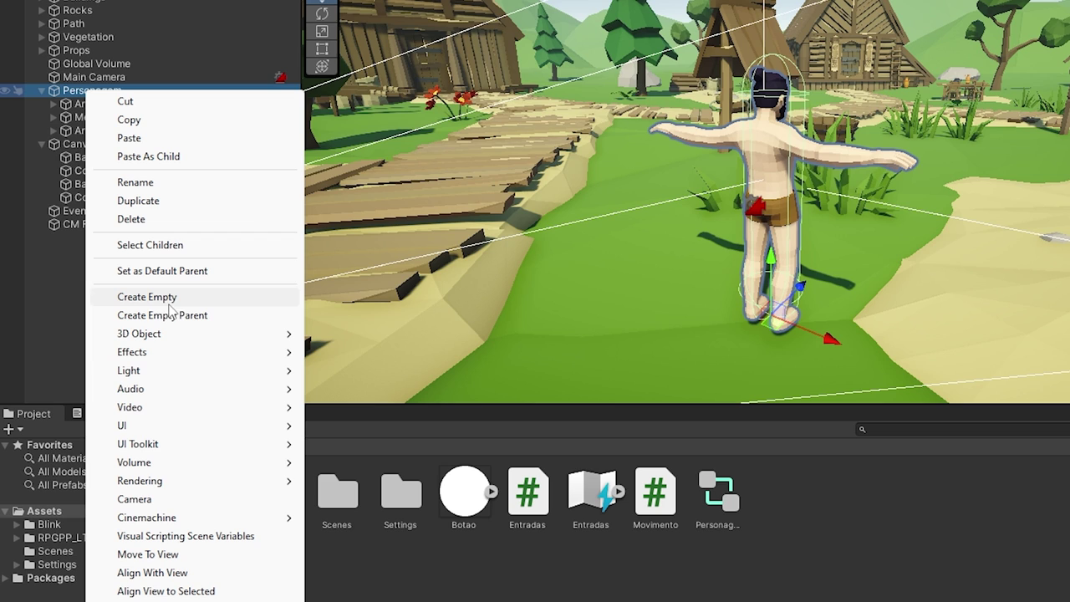
click(203, 299)
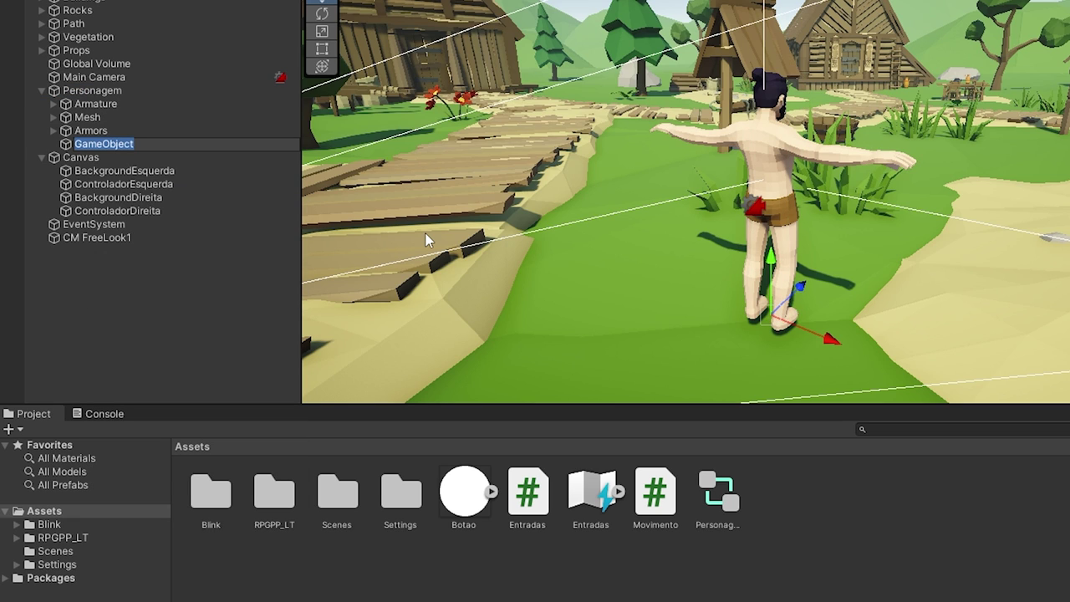
text(LookAt)
key(Return)
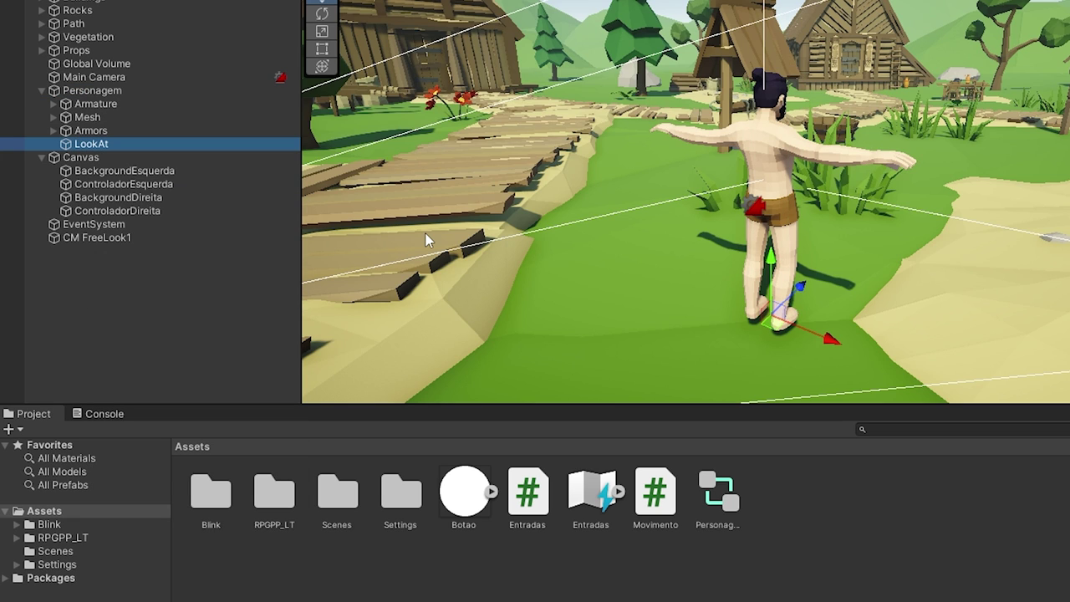
Step: Raise LookAt to Position Y 1.5, at the character's head height
right_drag(711, 232, 799, 237)
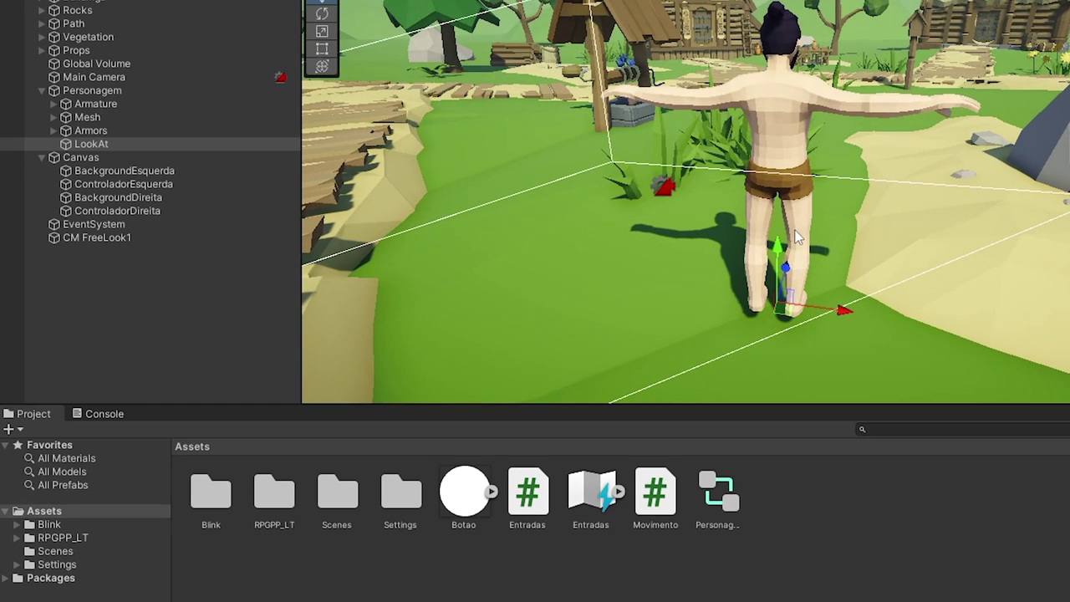
drag(777, 251, 777, 21)
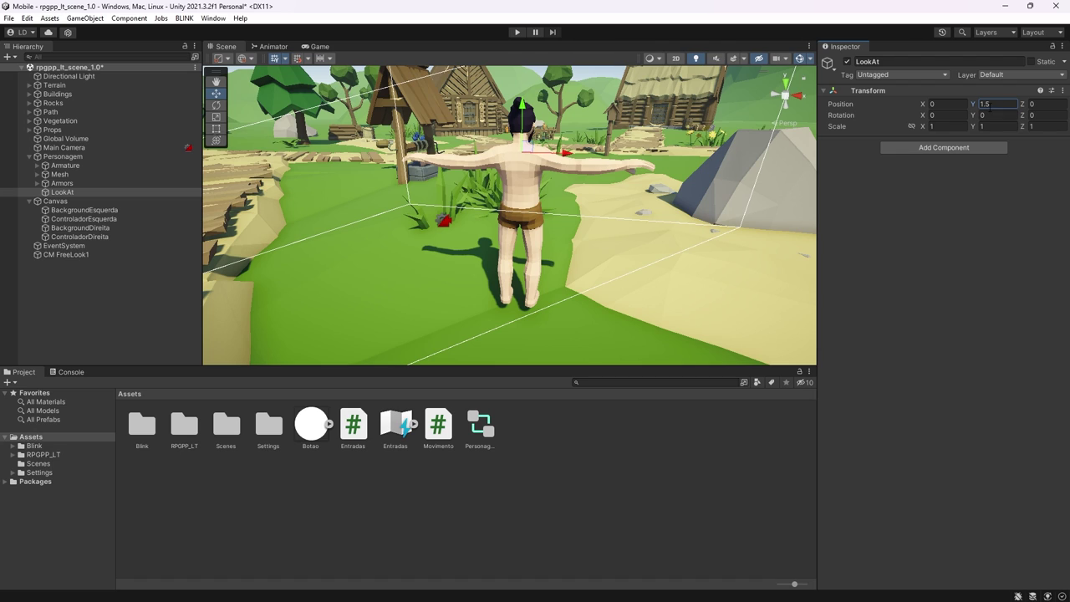
right_drag(469, 250, 514, 228)
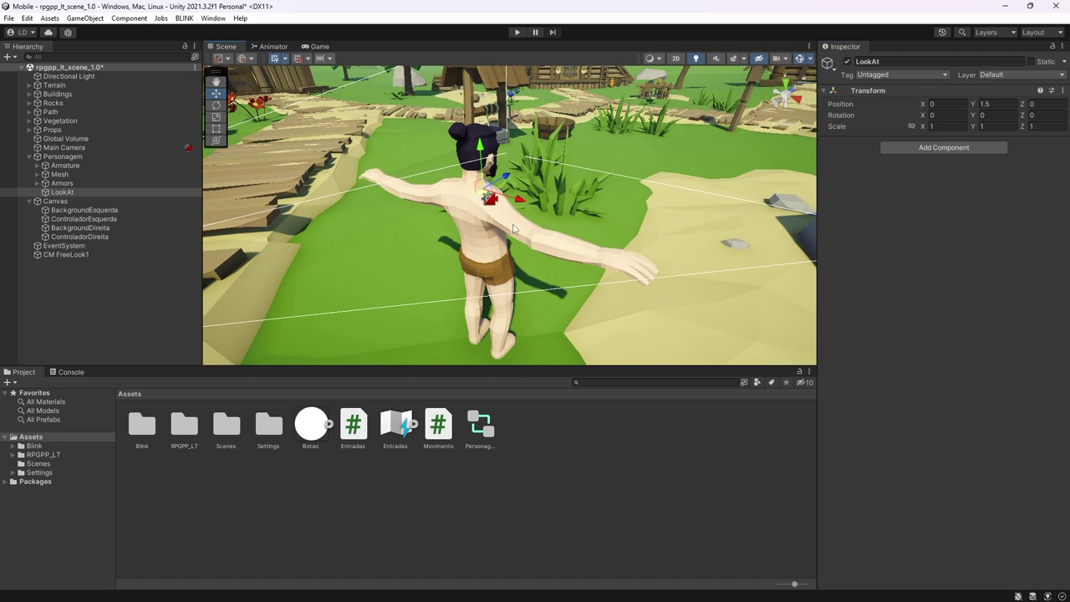
click(83, 256)
Step: Set LookAt as CM FreeLook1's Follow and Look At targets
drag(83, 255, 978, 243)
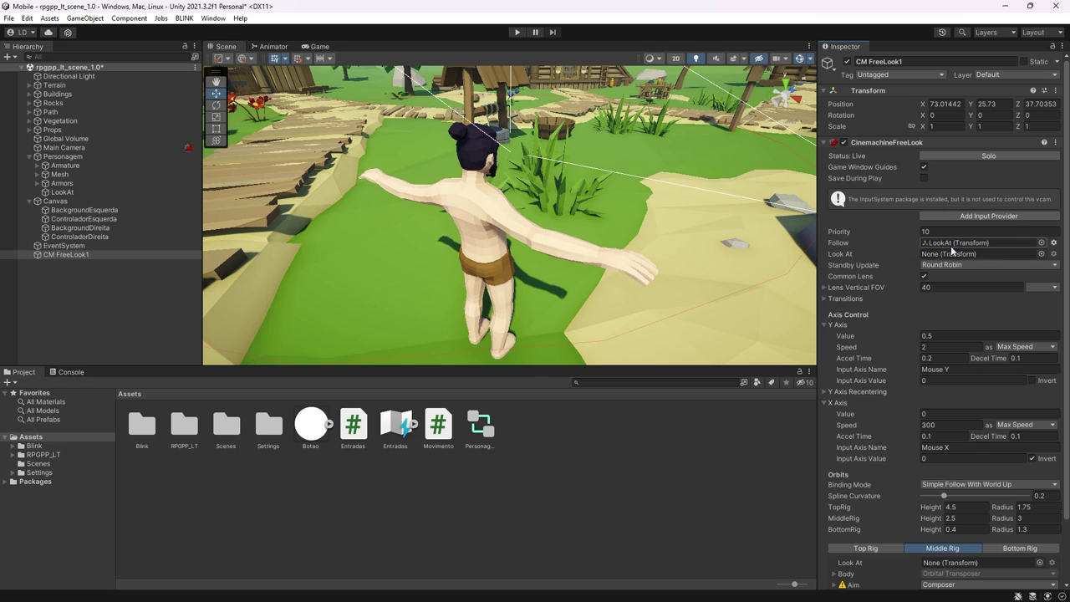
mouse_move(63, 192)
mouse_down()
mouse_move(635, 207)
mouse_move(954, 254)
mouse_up()
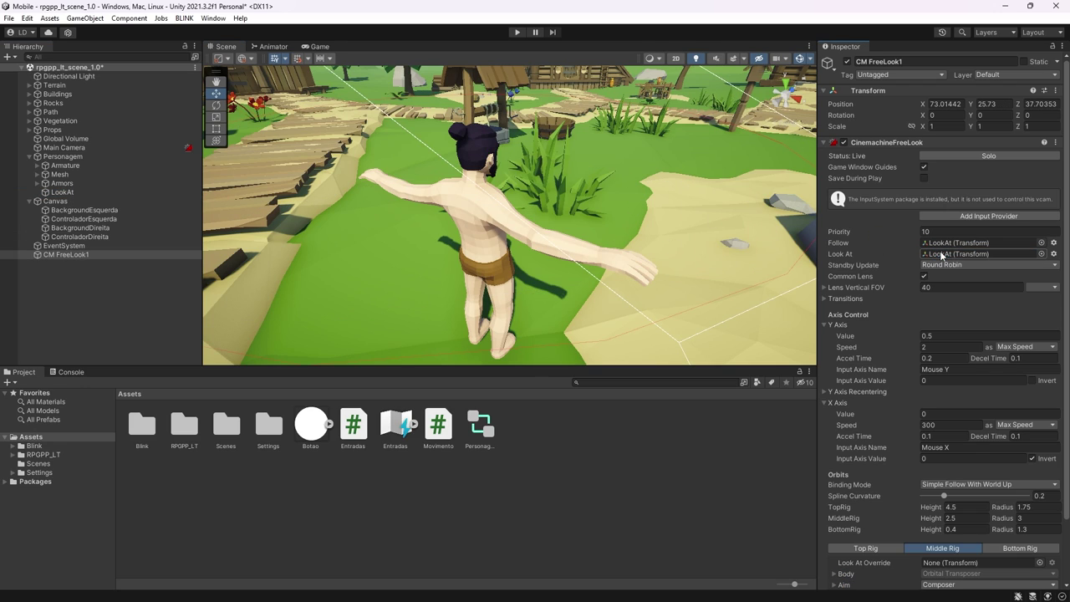
click(320, 46)
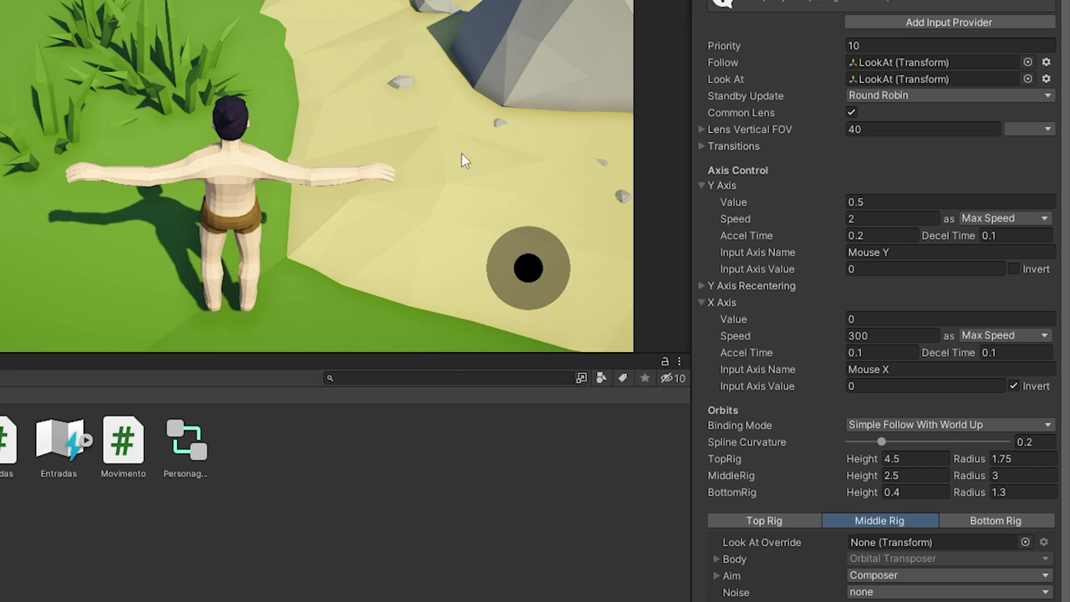
Step: Set Binding Mode to World Space and Heading Definition to World Forward, and turn off X Axis Invert
click(878, 425)
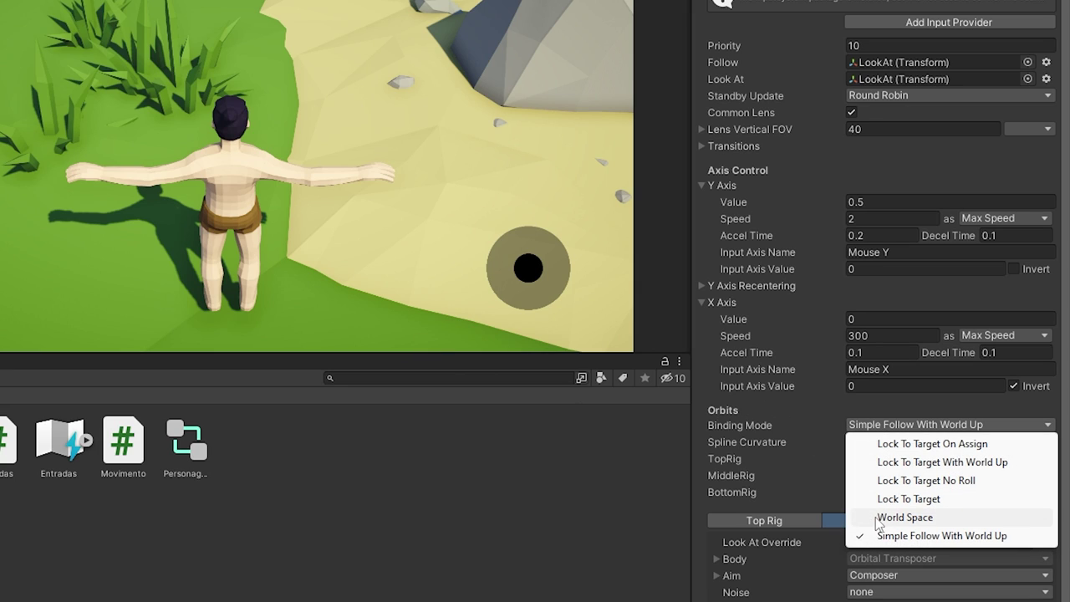
click(941, 519)
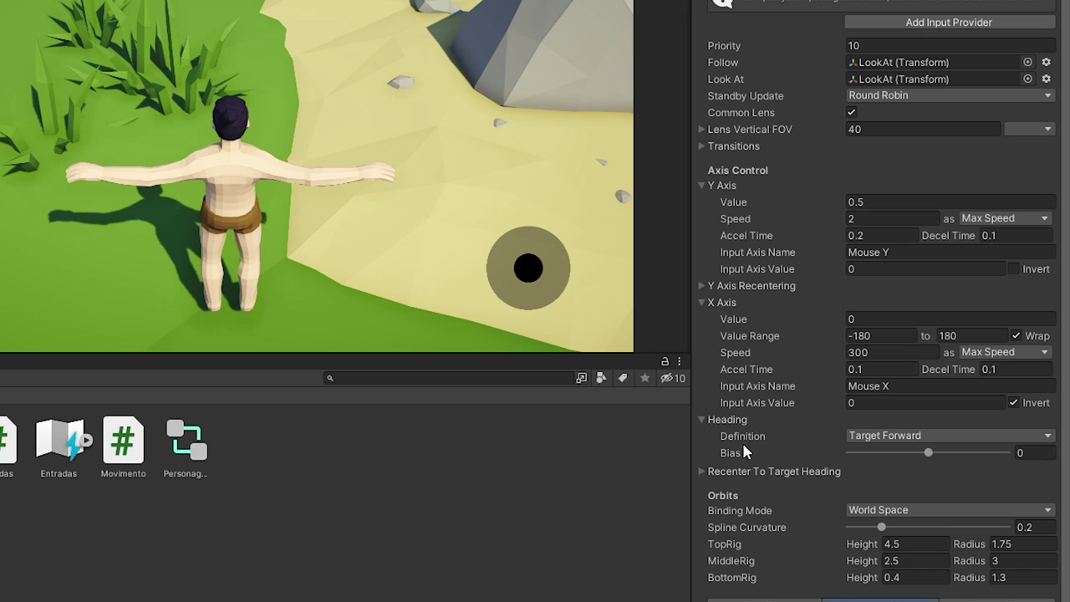
click(880, 437)
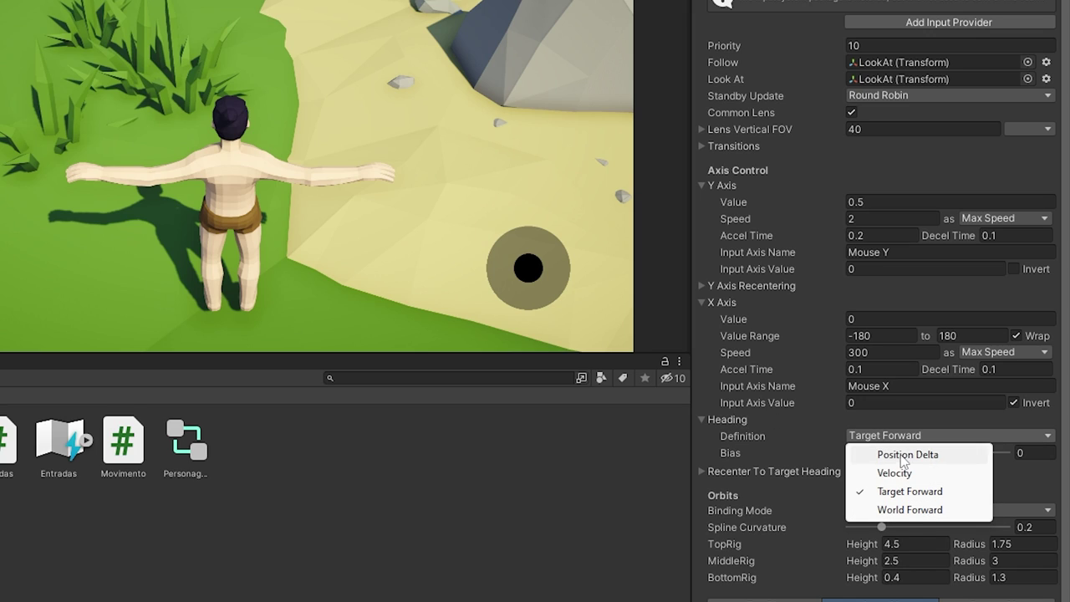
click(950, 511)
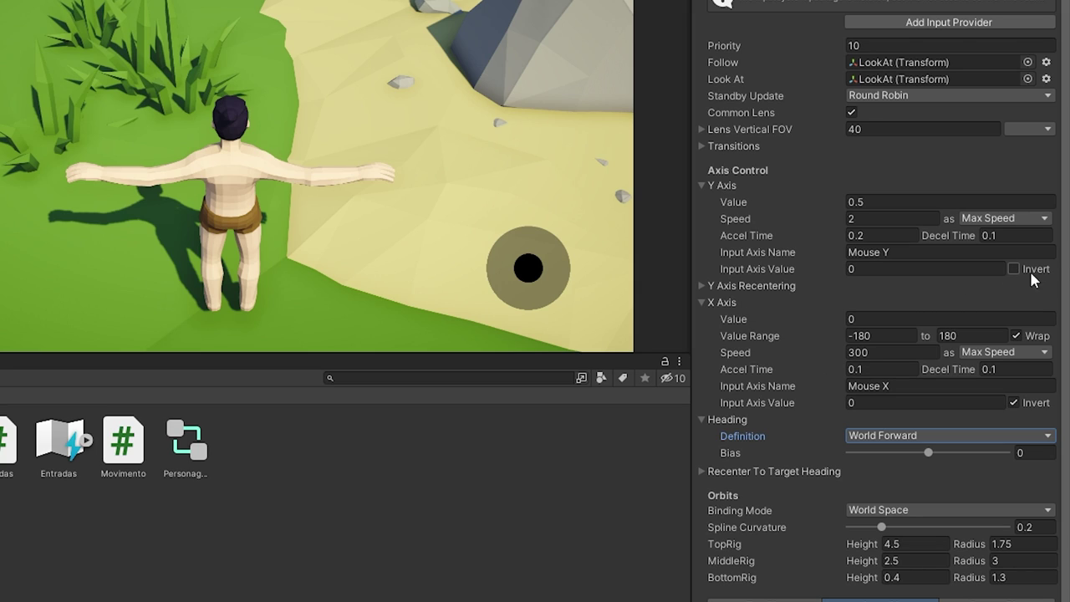
click(1015, 404)
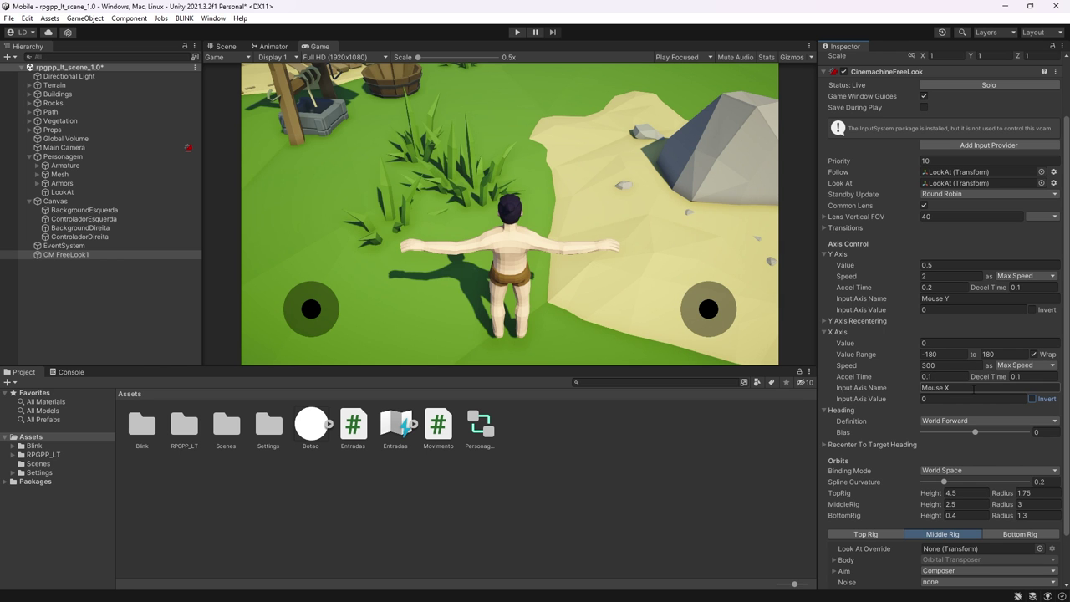
Step: Add a Cinemachine Input Provider component to CM FreeLook1
scroll(961, 387, down, 3)
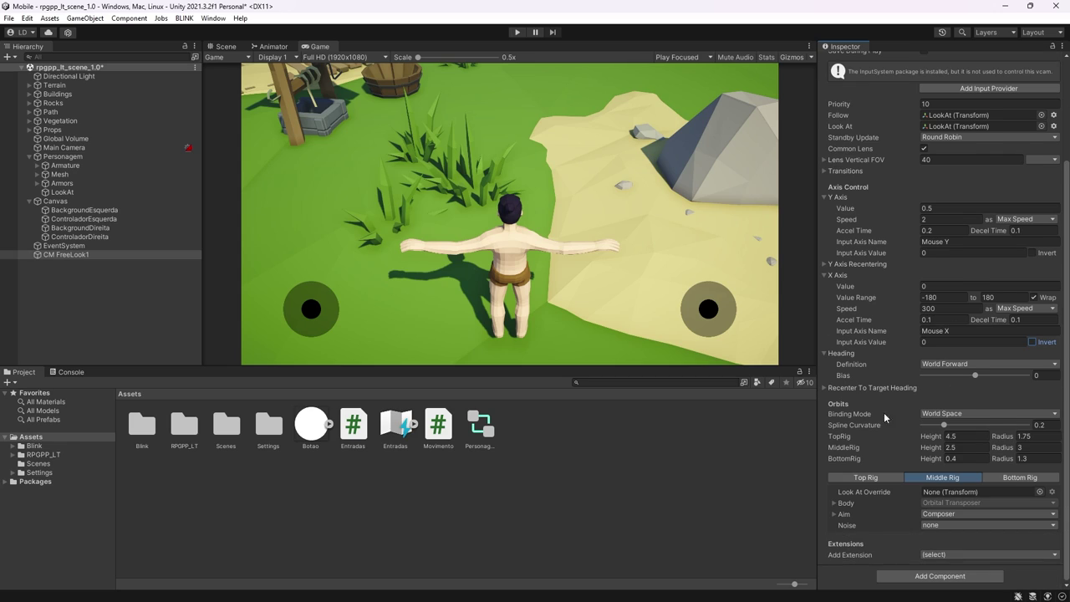
click(921, 576)
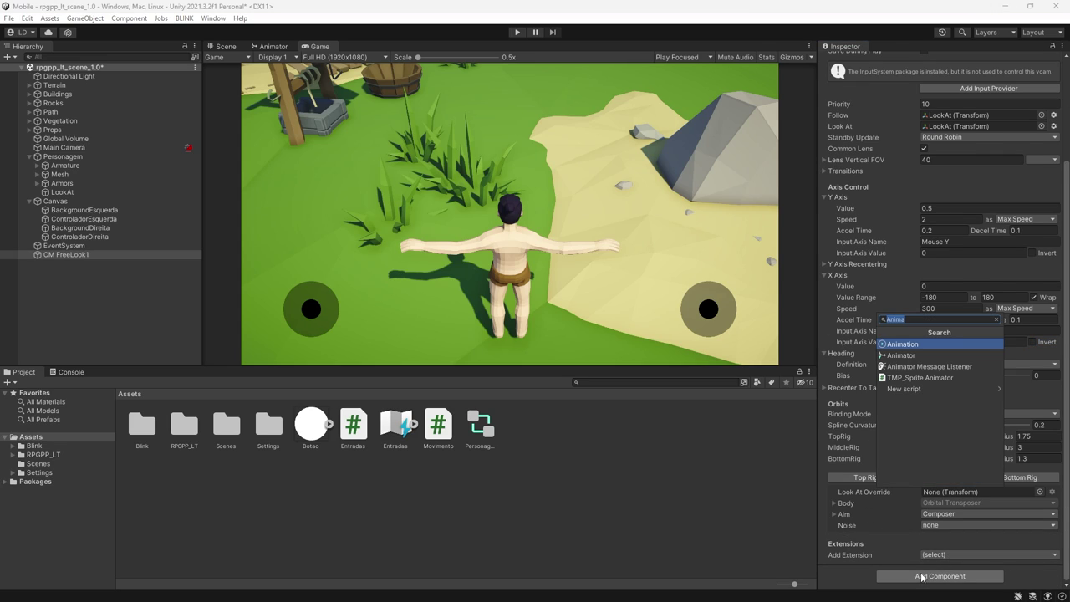
key(BackSpace)
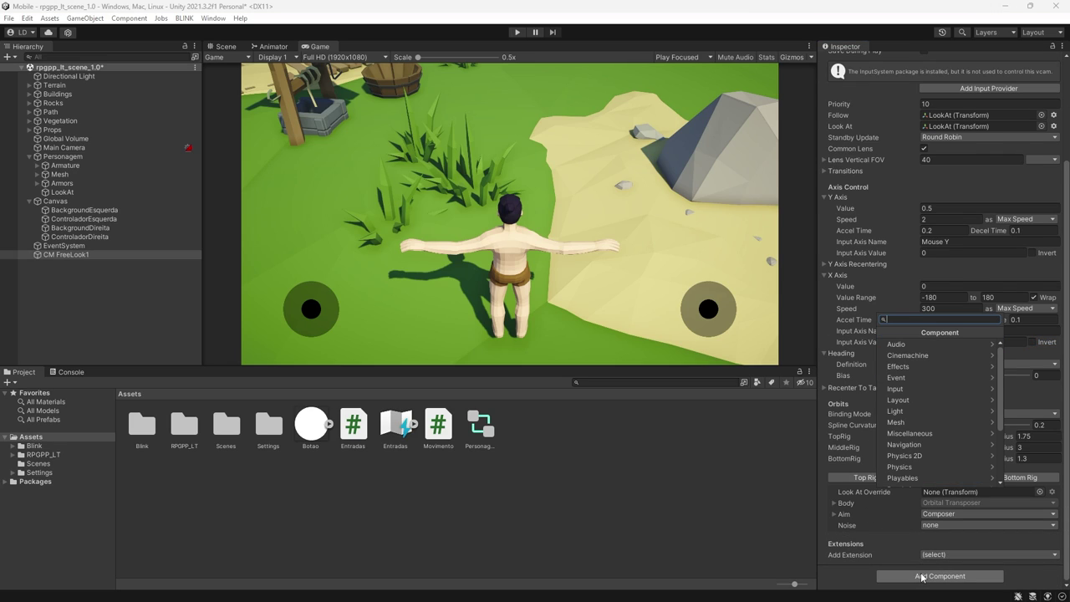
text(cine)
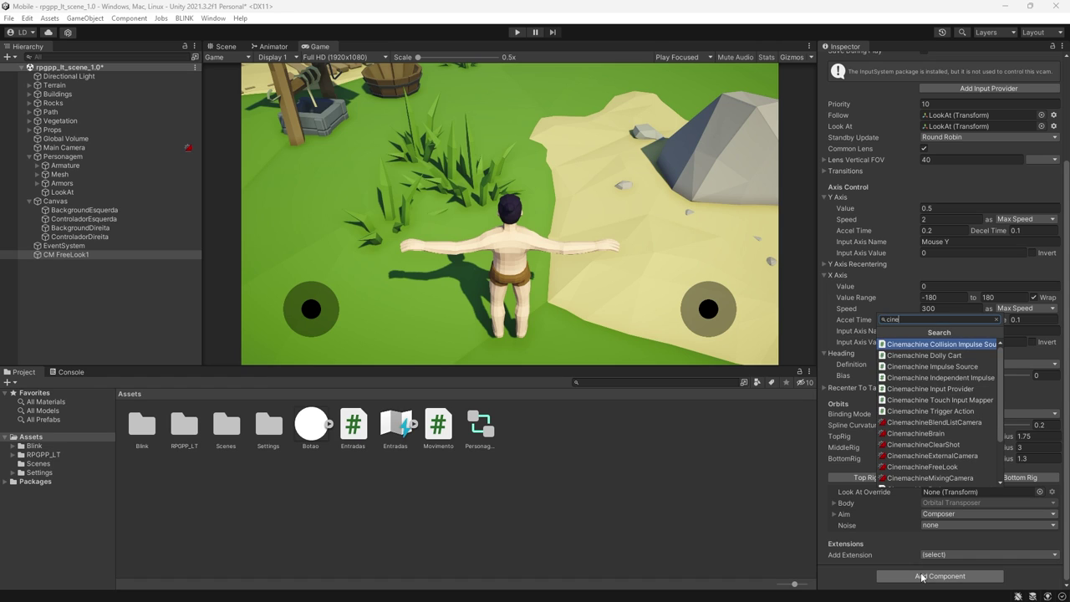
text(machine input)
key(Return)
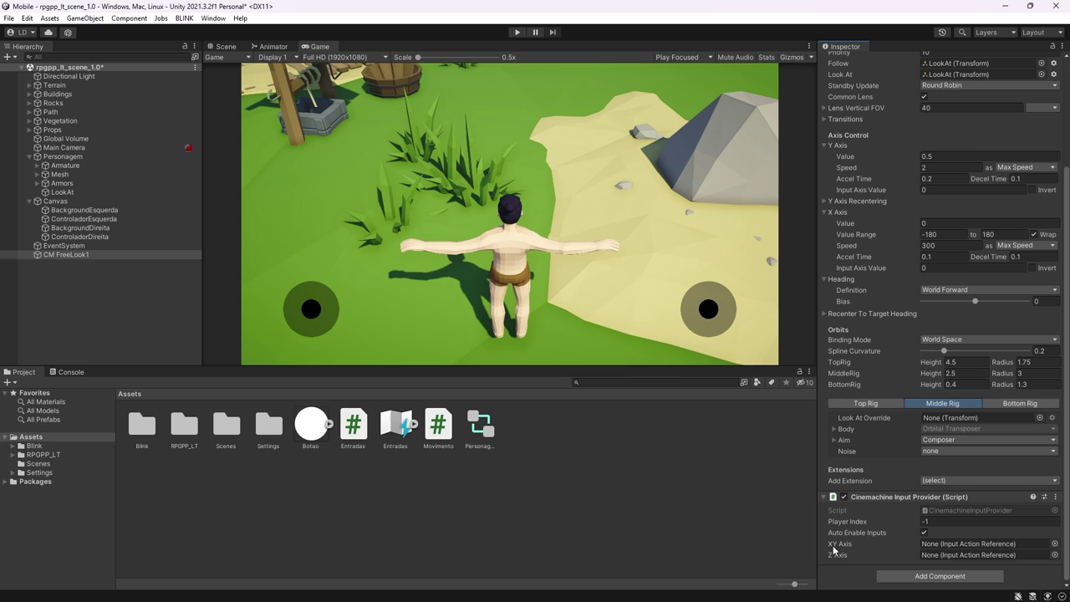
Step: Set the Input Provider's XY Axis to the Jogador/GirarCamera action
click(1056, 544)
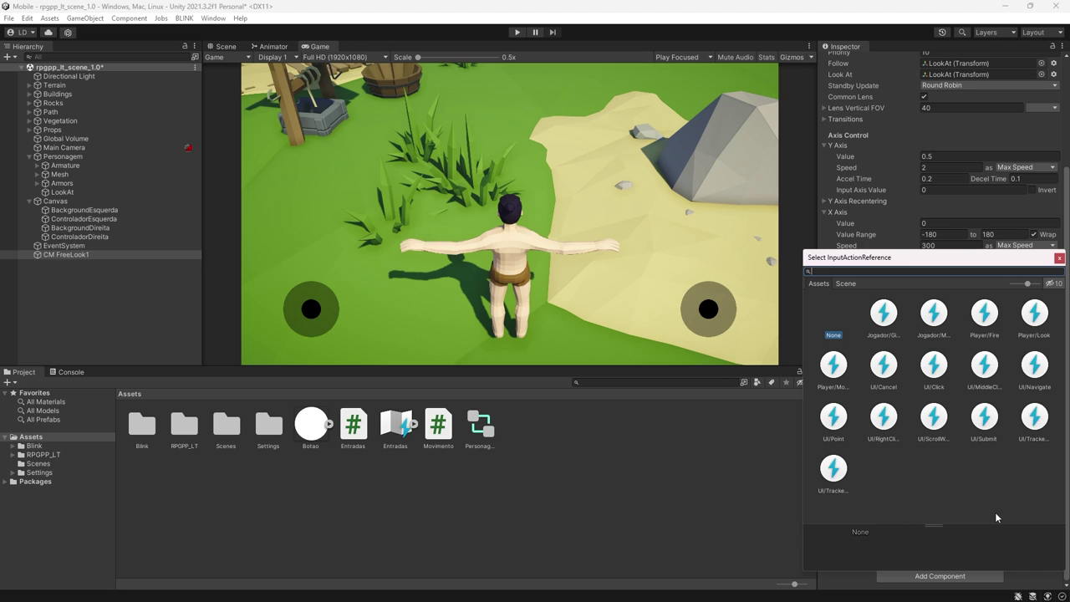
click(888, 318)
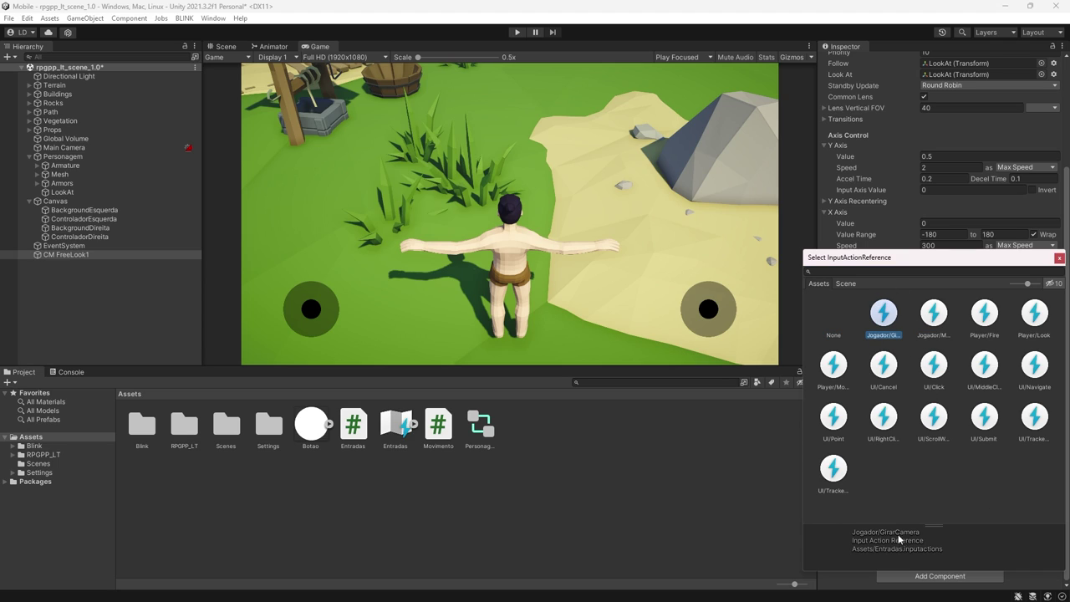
key(Return)
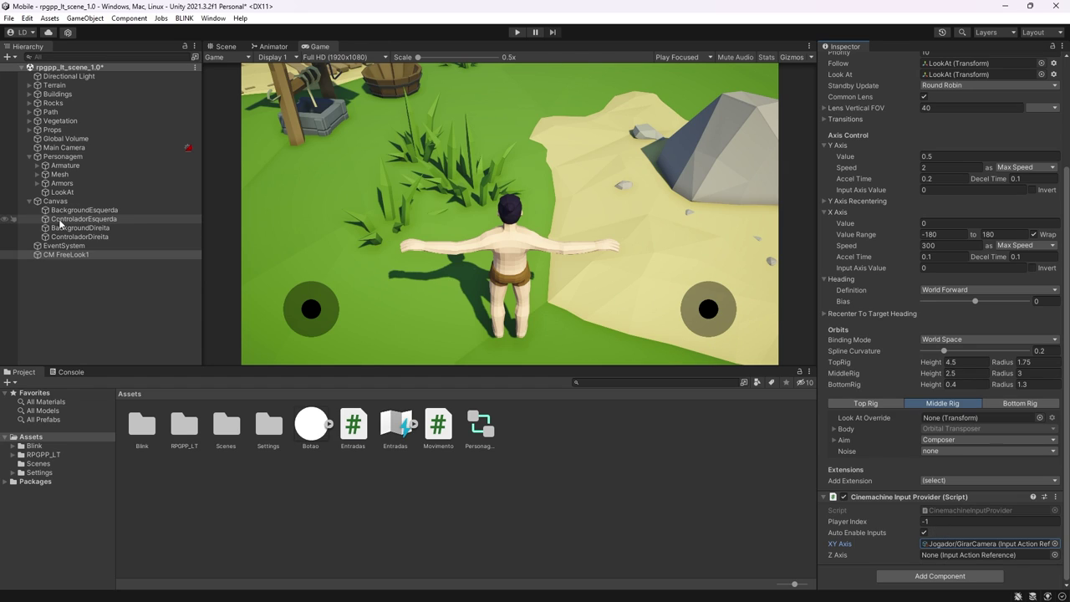
Step: Add an On-Screen Stick component to ControladorDireita
click(82, 238)
click(853, 367)
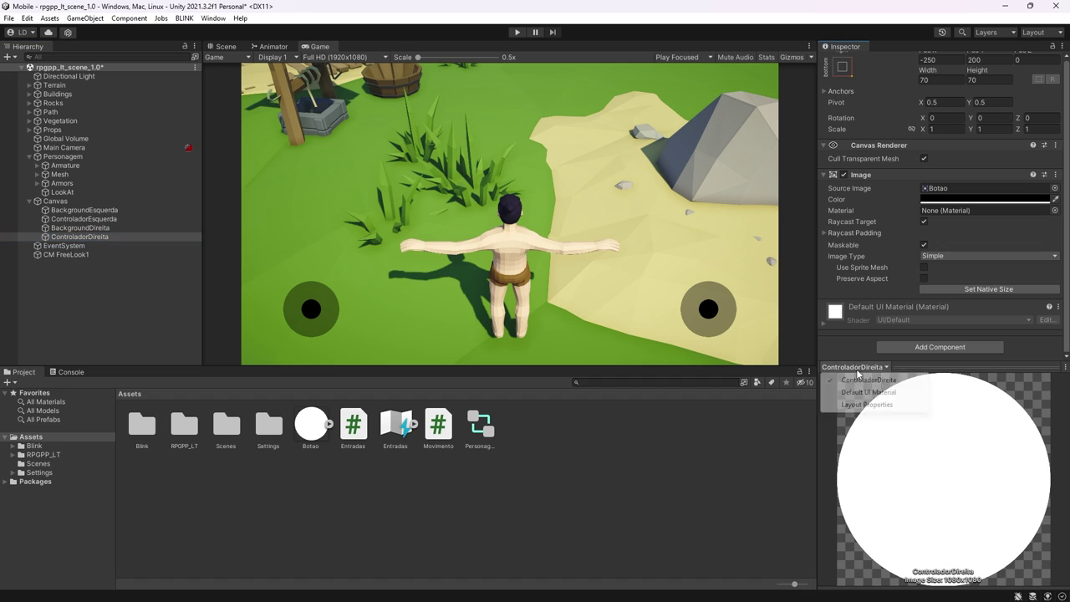
click(958, 363)
click(937, 402)
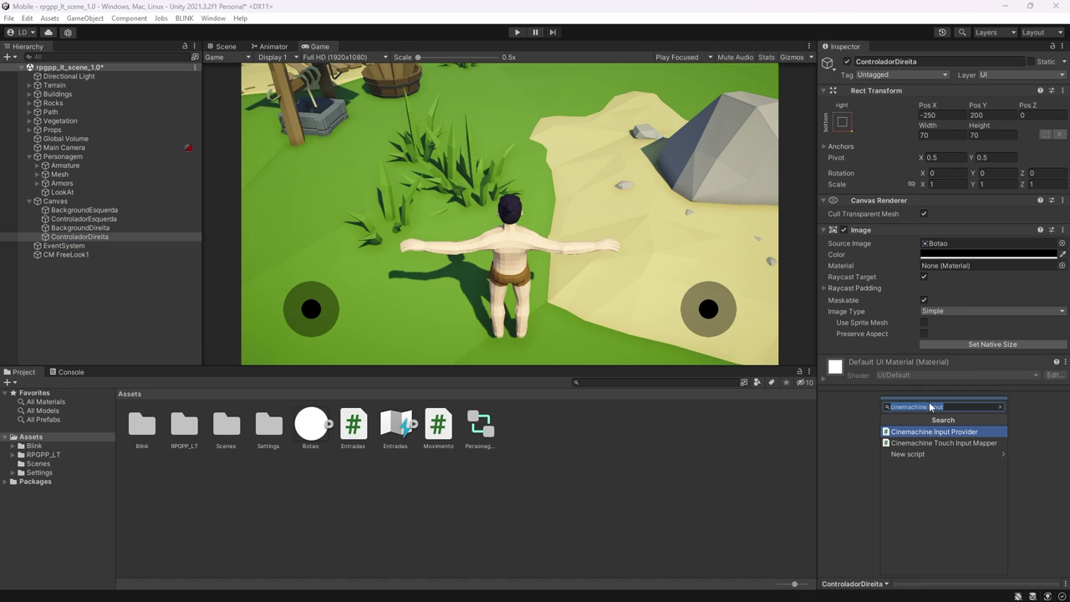
text(on)
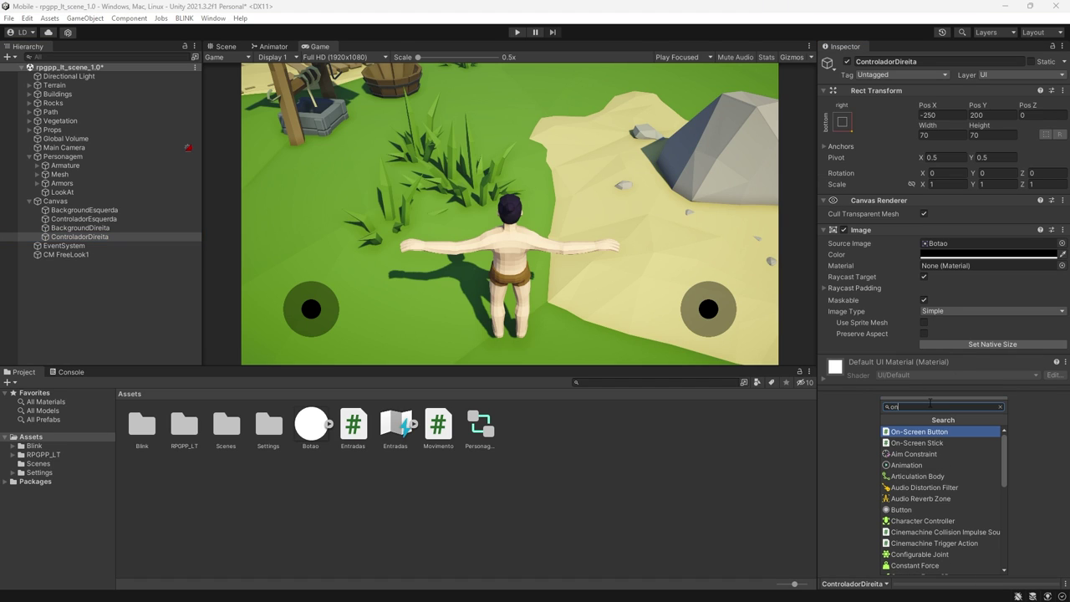
key(Down)
key(Return)
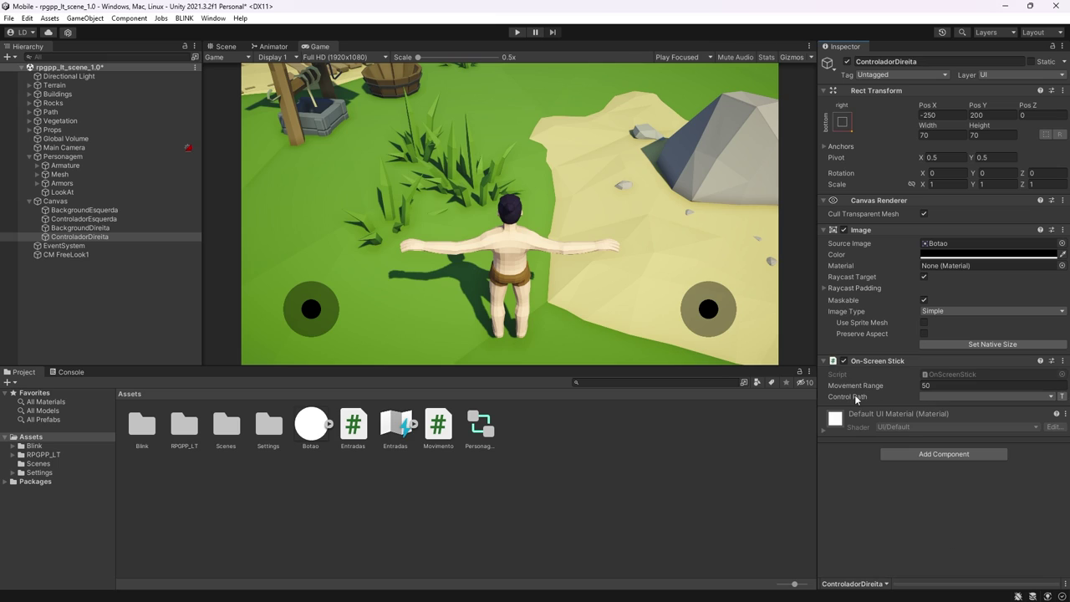
Step: Give the stick Movement Range 100 and Control Path Gamepad > Right Stick, then test-run the game
click(928, 385)
text(100)
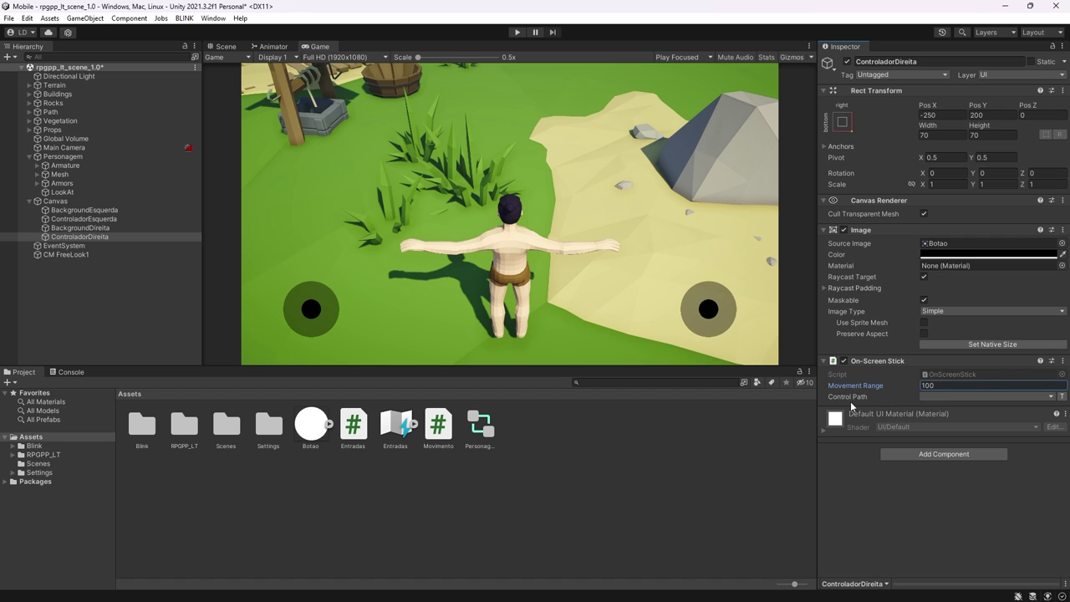
click(986, 397)
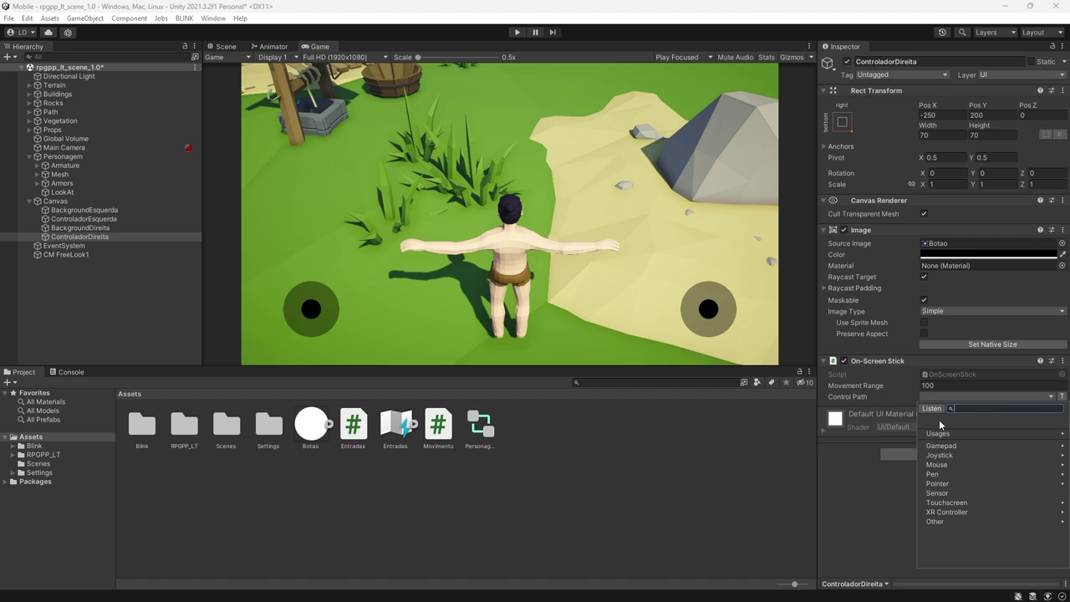
click(954, 450)
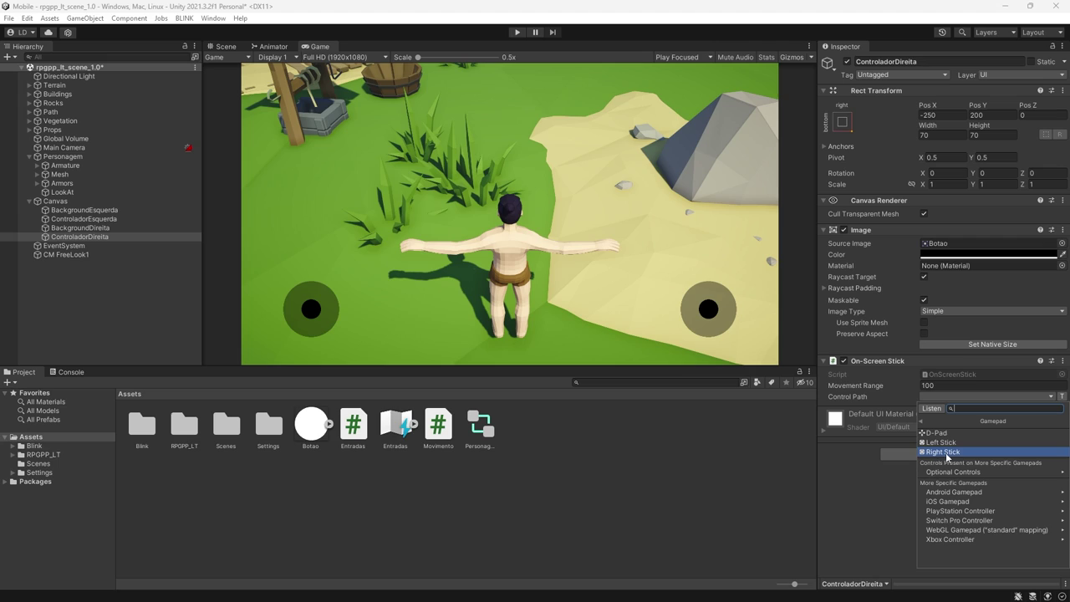
click(954, 453)
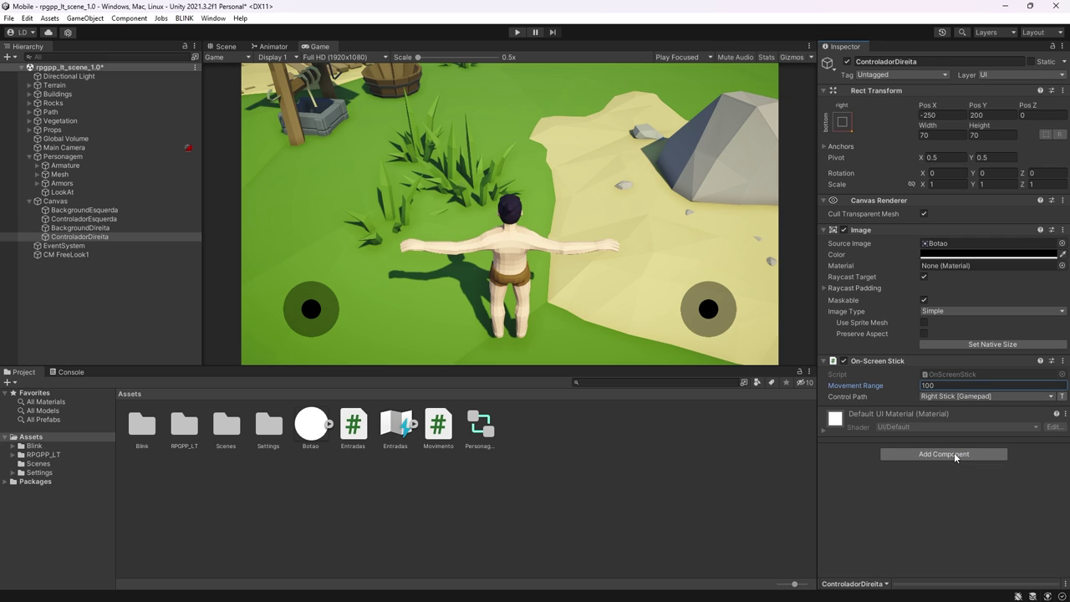
click(517, 33)
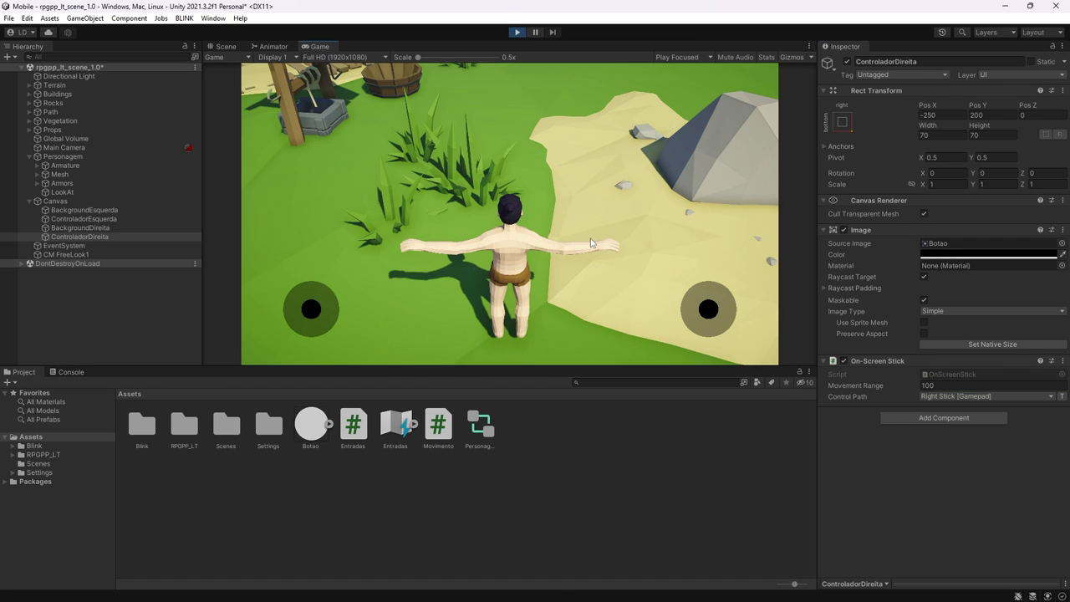
key(ctrl+p)
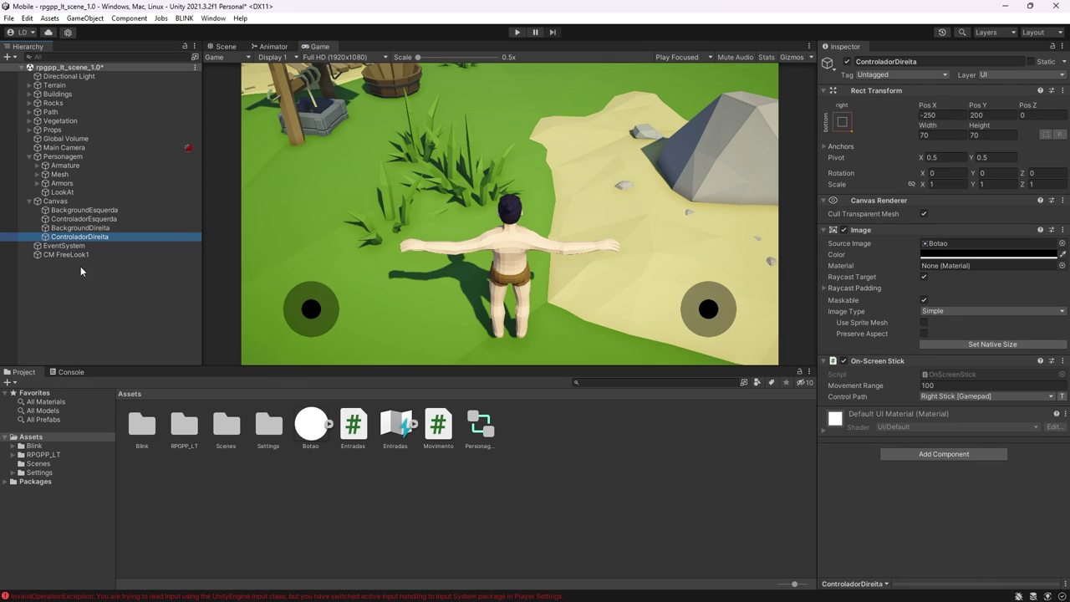
Step: Replace EventSystem's Standalone module with InputSystemUIInputModule and run the scene again
click(58, 247)
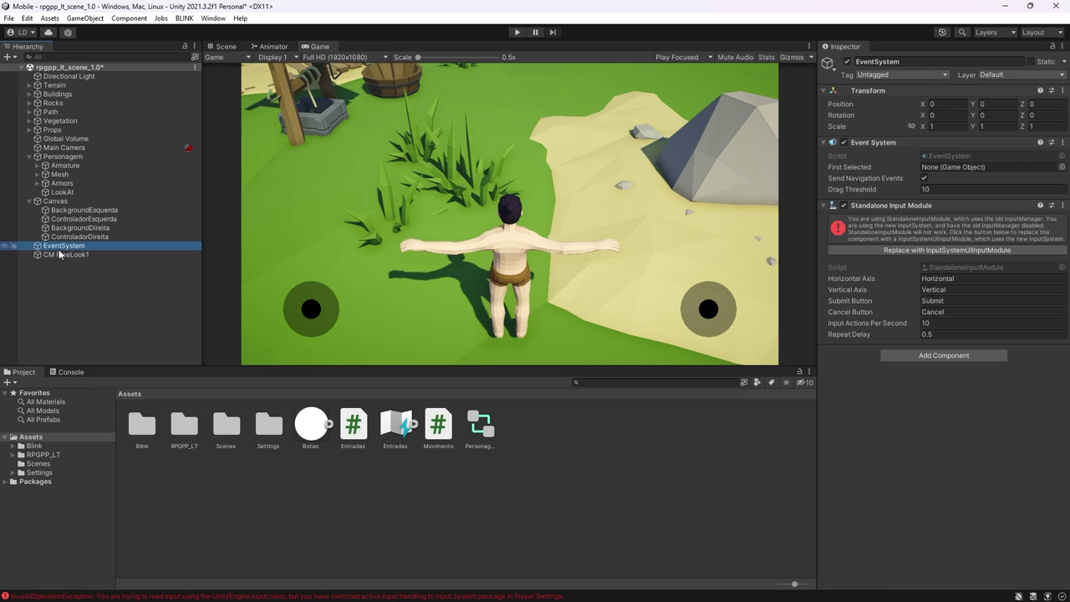
click(967, 251)
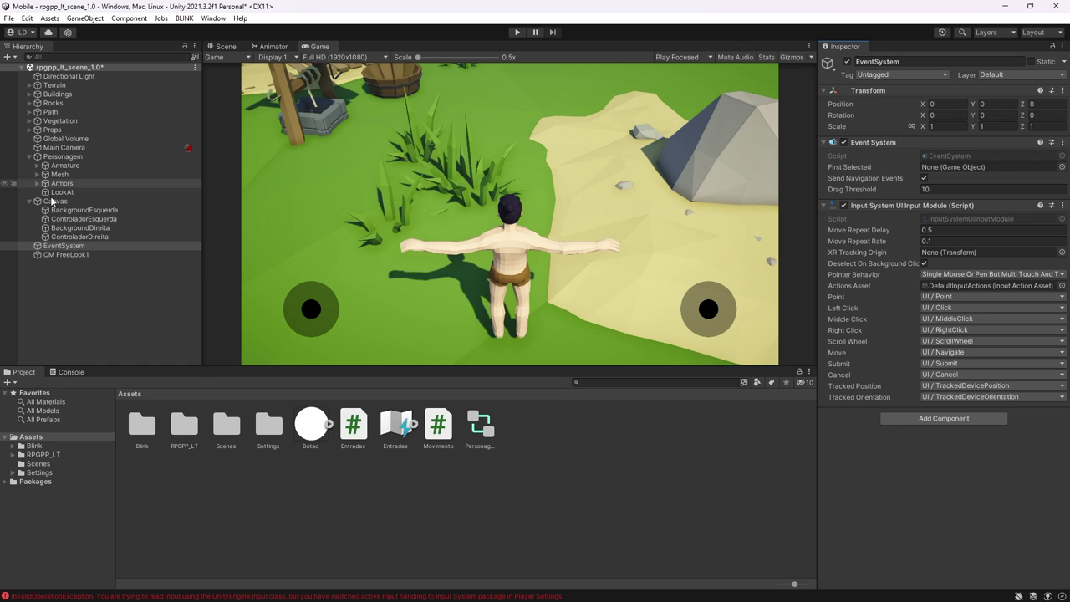
click(517, 31)
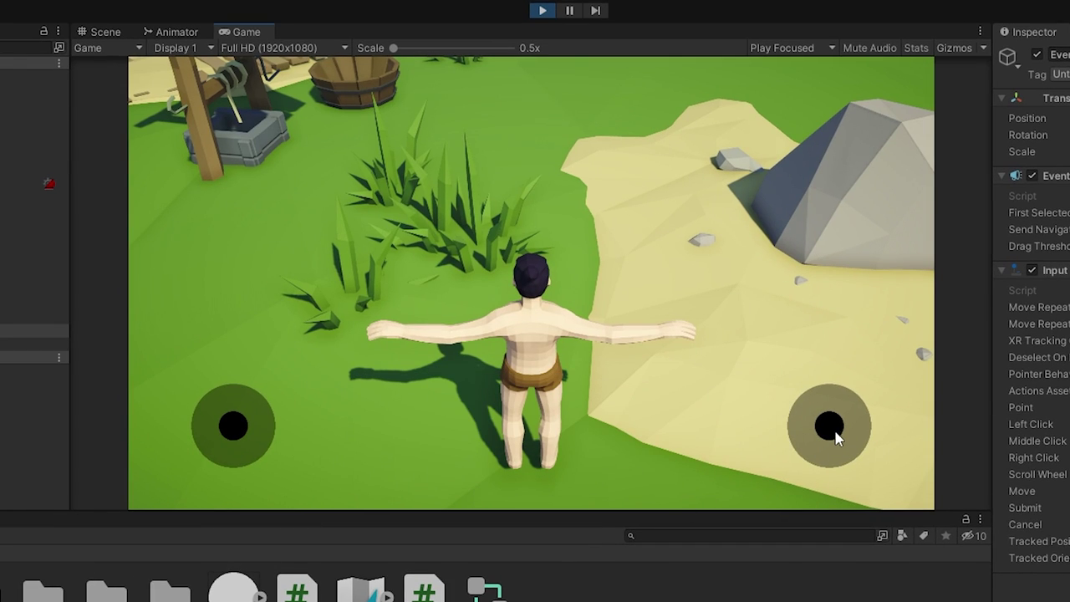
Step: Drag the right on-screen stick to orbit the camera around the character, then stop playing
mouse_move(834, 438)
mouse_down()
mouse_move(816, 448)
mouse_move(805, 435)
mouse_move(854, 440)
mouse_move(829, 446)
mouse_up()
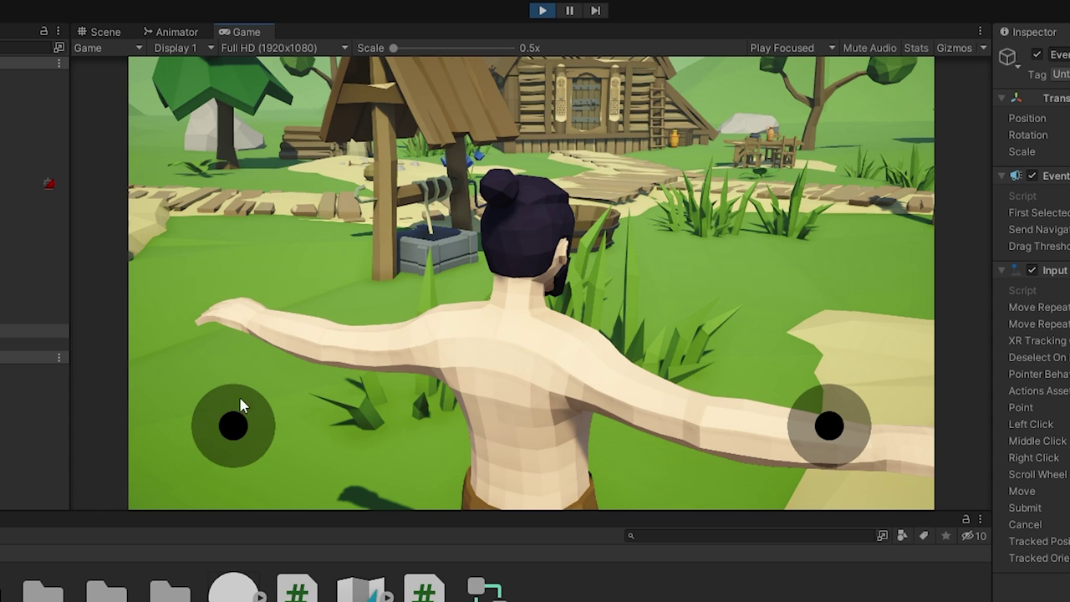
click(540, 13)
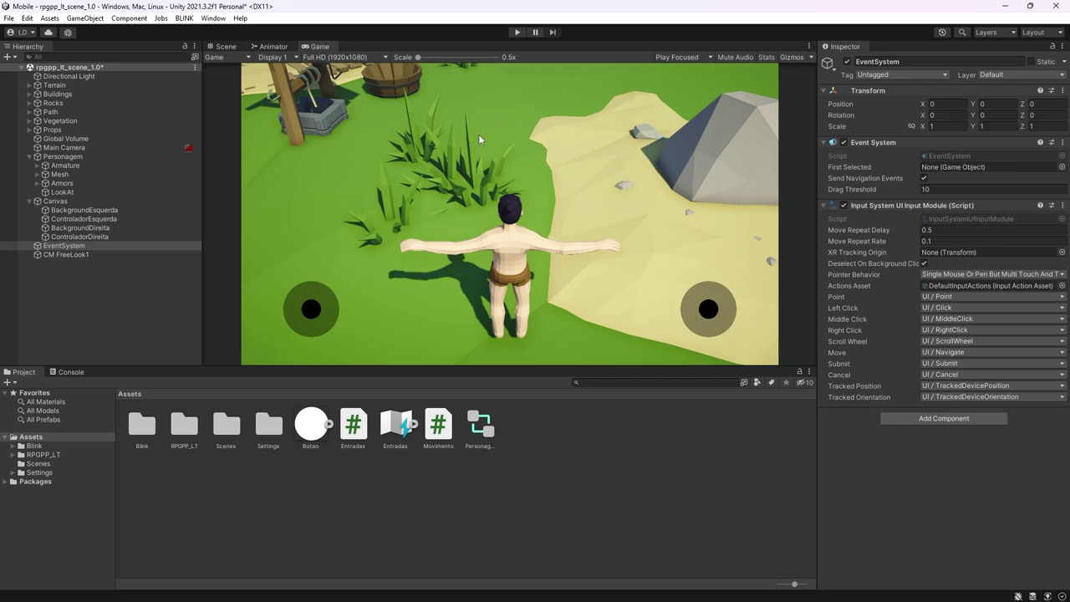
Step: Add a Player Input component to Personagem and assign the Entradas actions asset
click(77, 158)
click(950, 349)
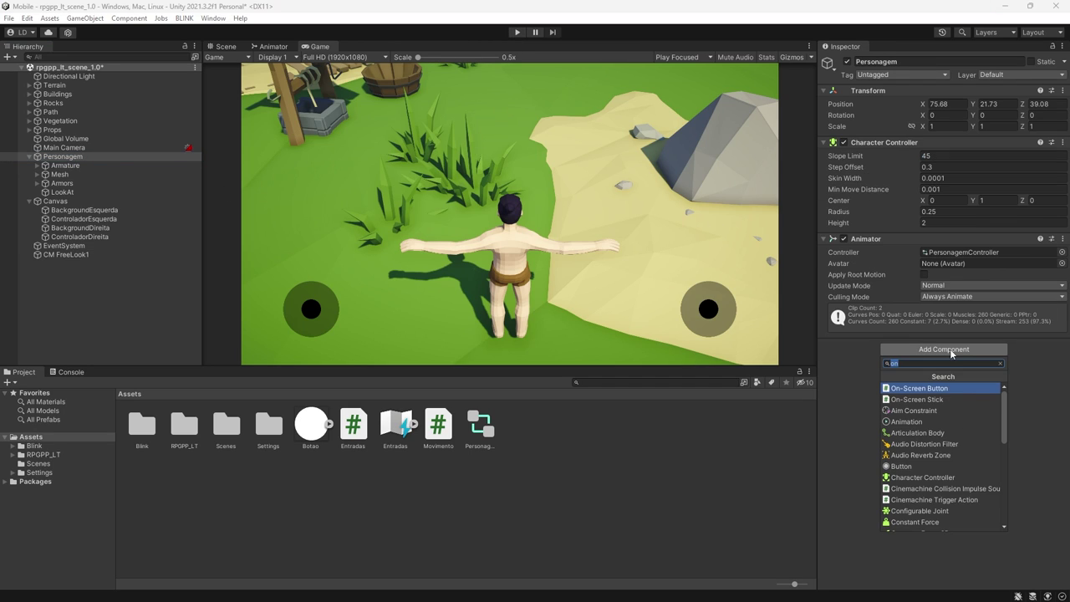
text(input)
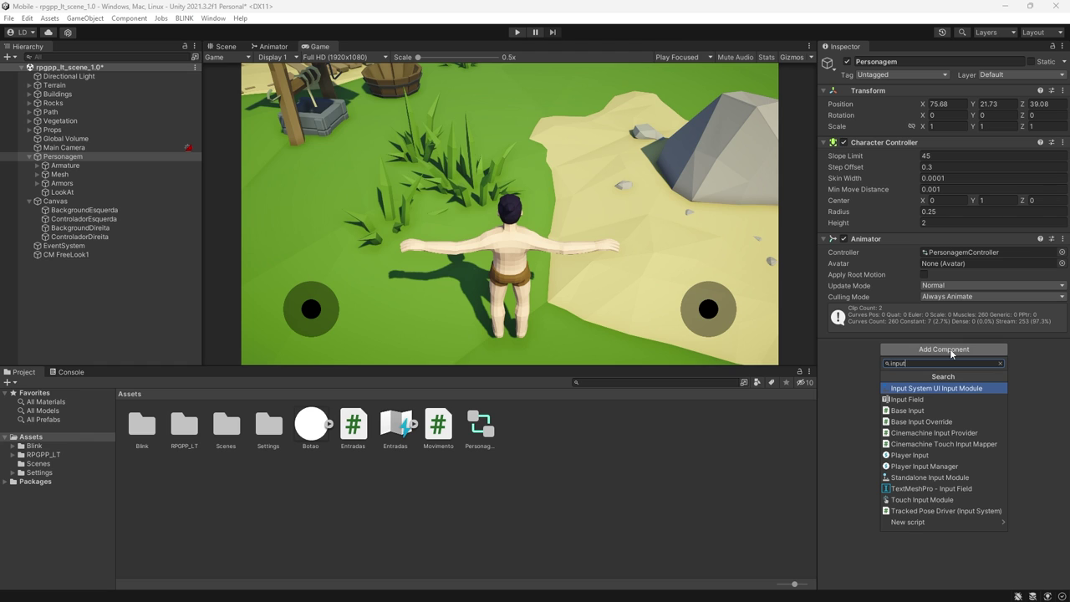
text( p)
key(Return)
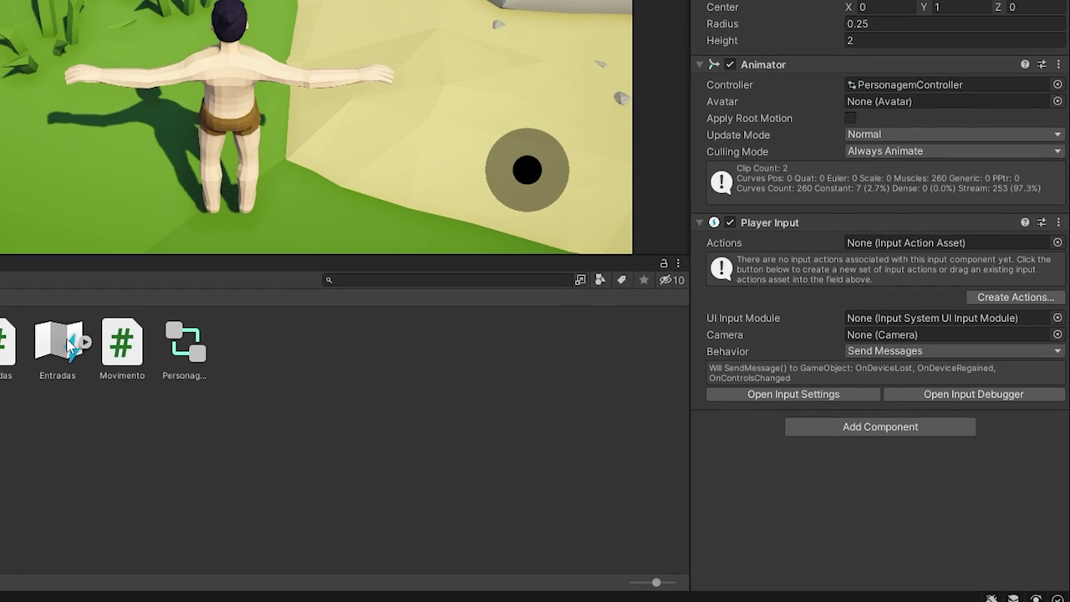
drag(65, 347, 87, 412)
drag(689, 324, 909, 243)
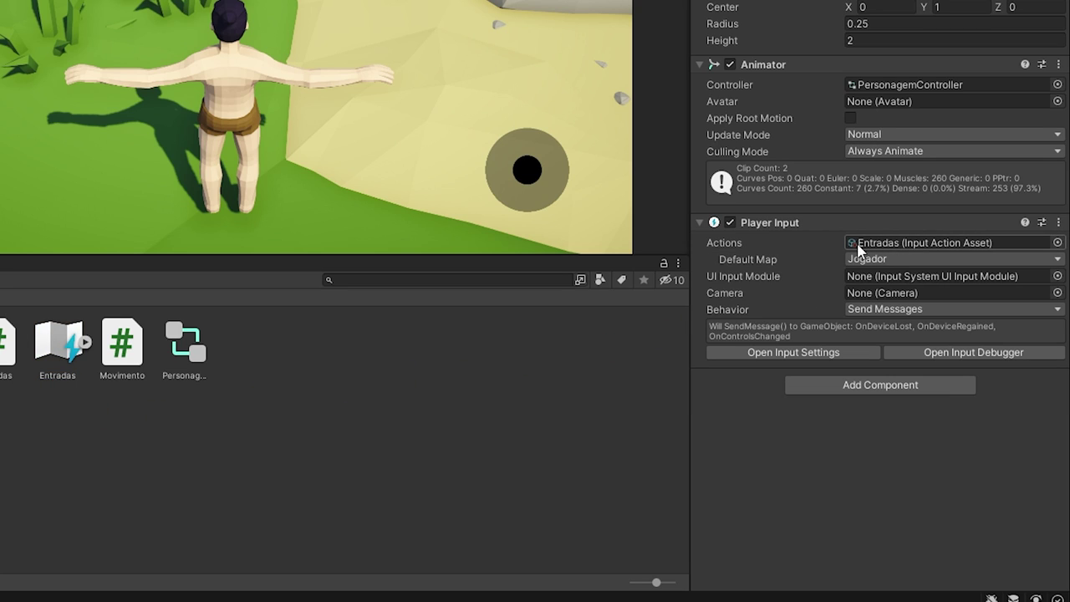
Step: Set default map Jogador and behavior Invoke Unity Events, revealing the Mover and GirarCamera events
click(896, 259)
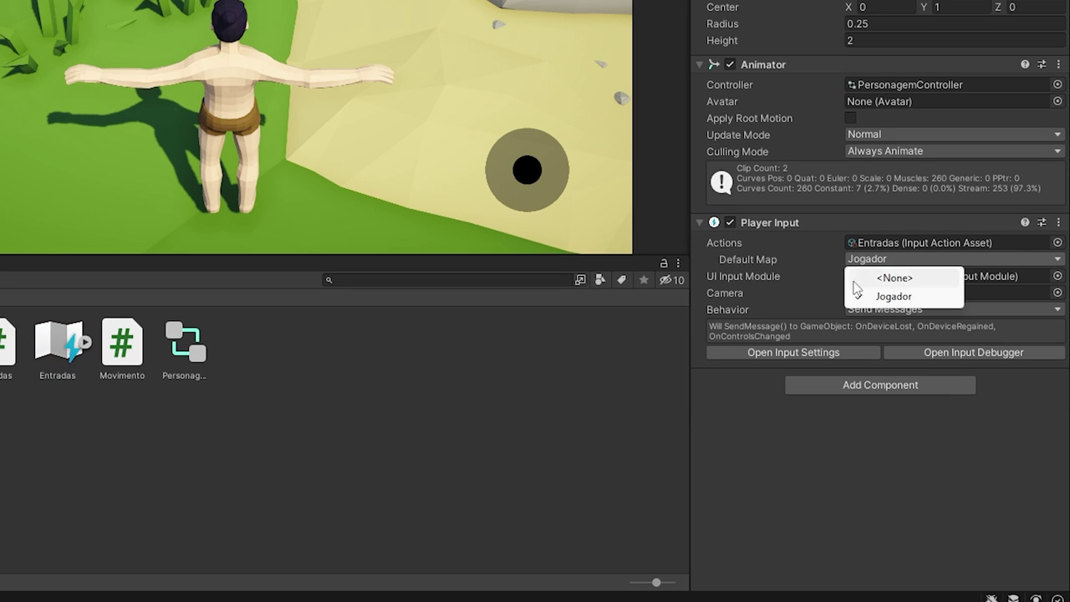
click(899, 298)
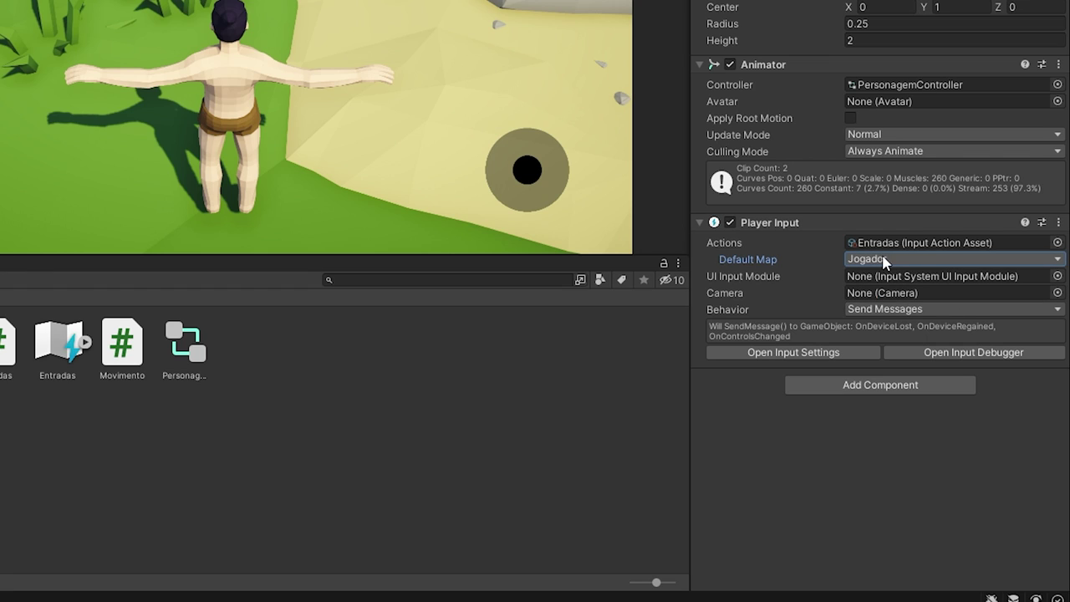
click(915, 311)
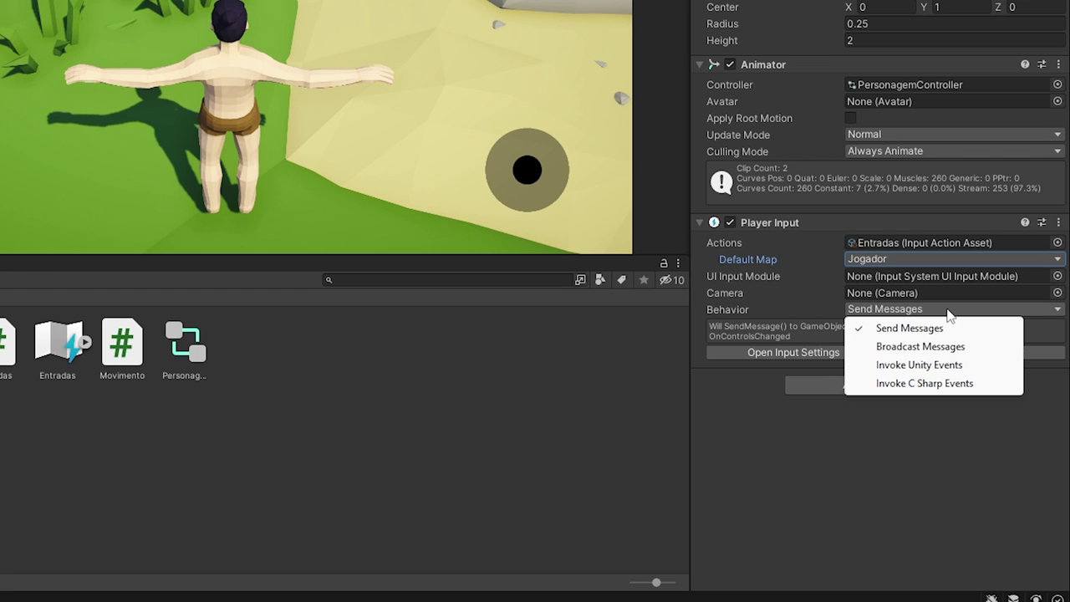
click(913, 366)
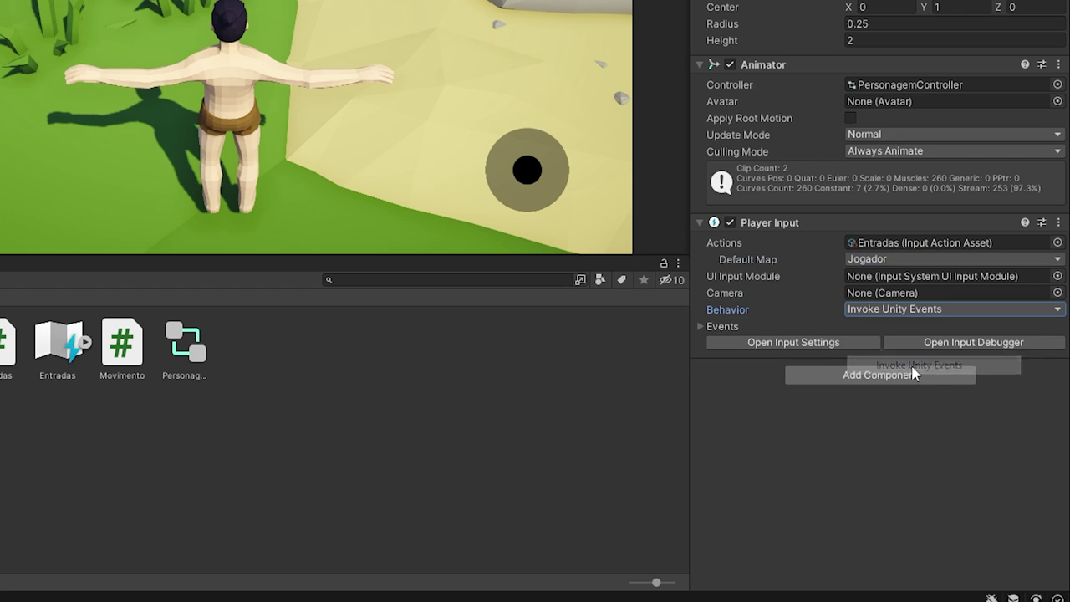
click(700, 326)
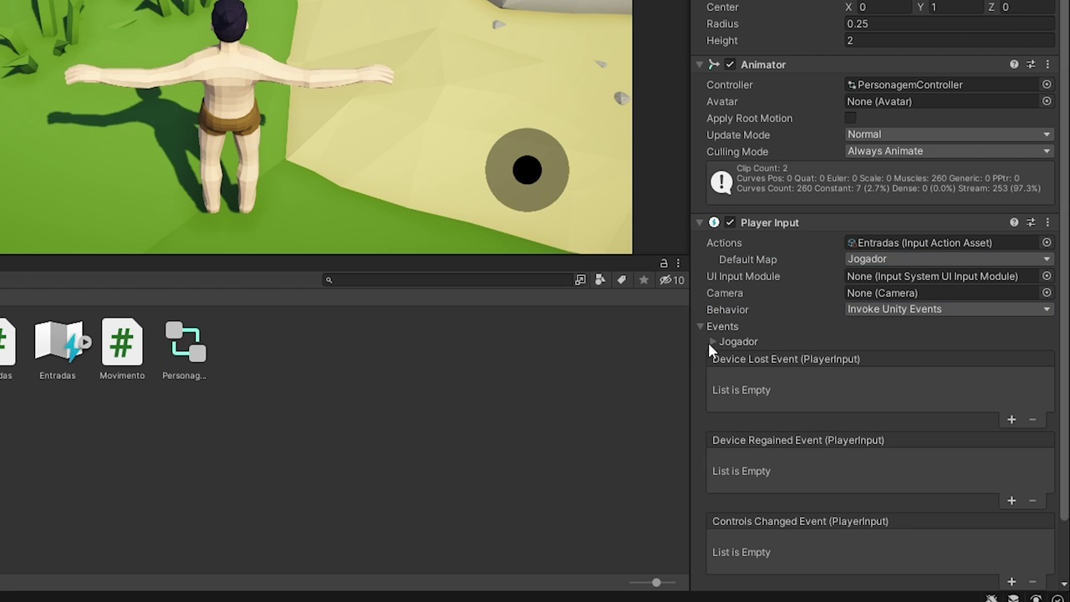
click(714, 342)
scroll(783, 342, down, 2)
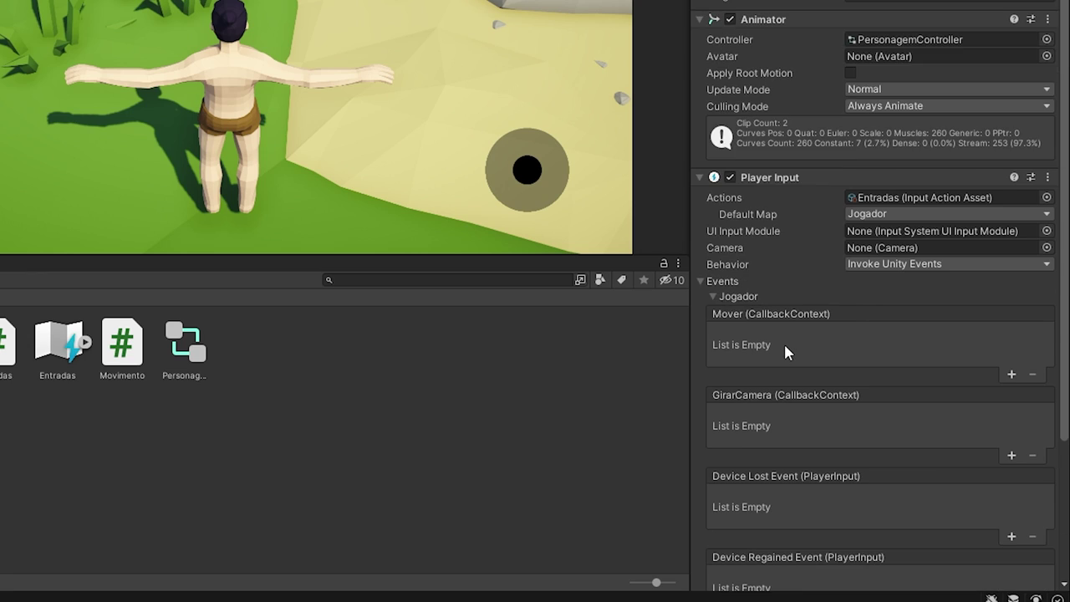
scroll(787, 347, down, 2)
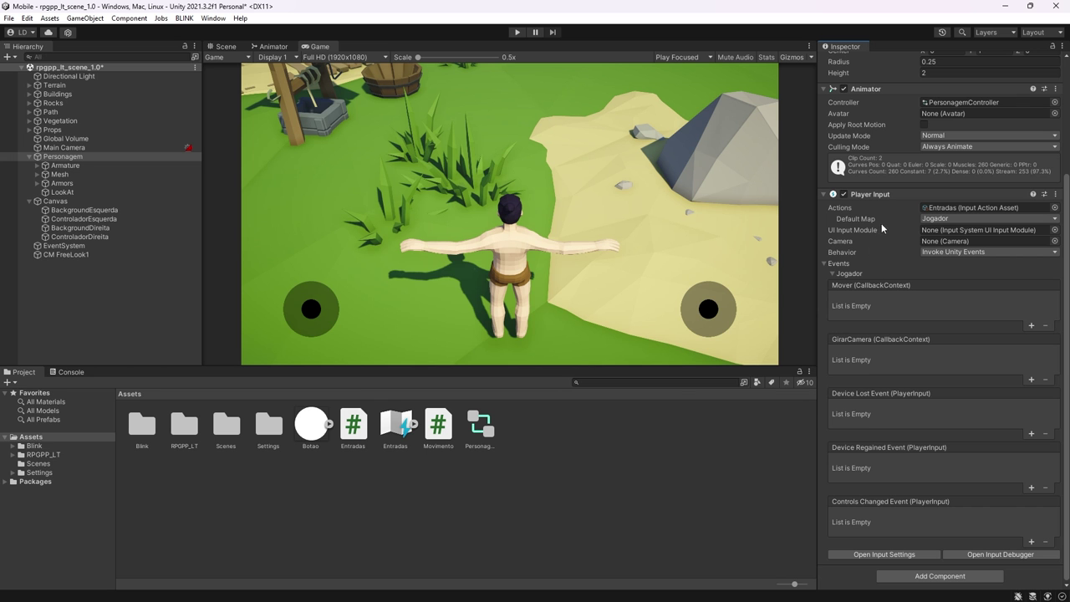
Step: Attach the Movimento script to Personagem and expand Player Input's Jogador events
click(882, 196)
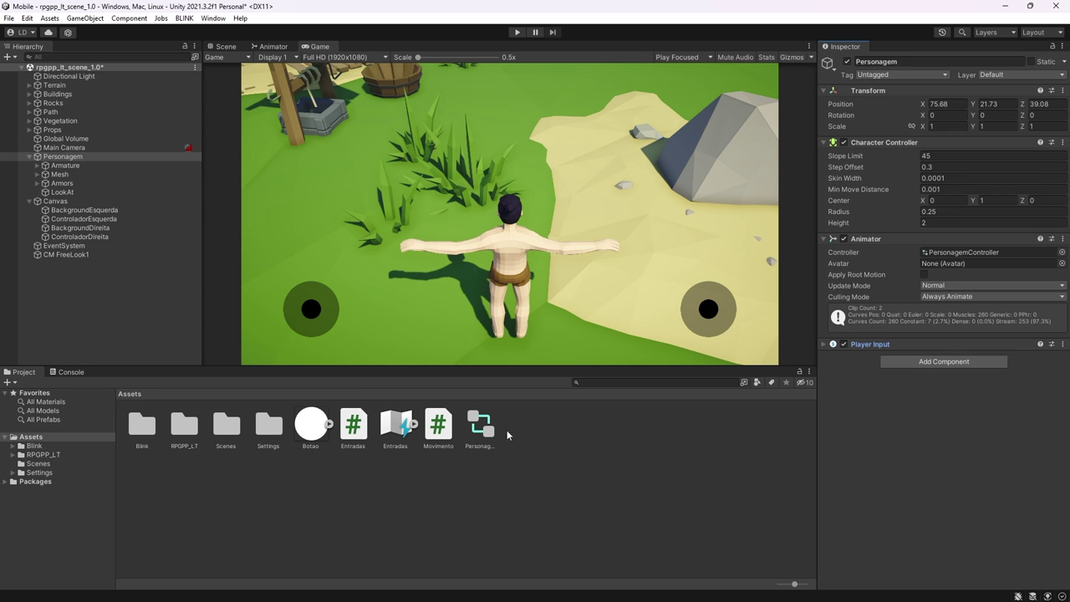
mouse_move(433, 435)
mouse_down()
mouse_move(880, 438)
mouse_move(926, 427)
mouse_up()
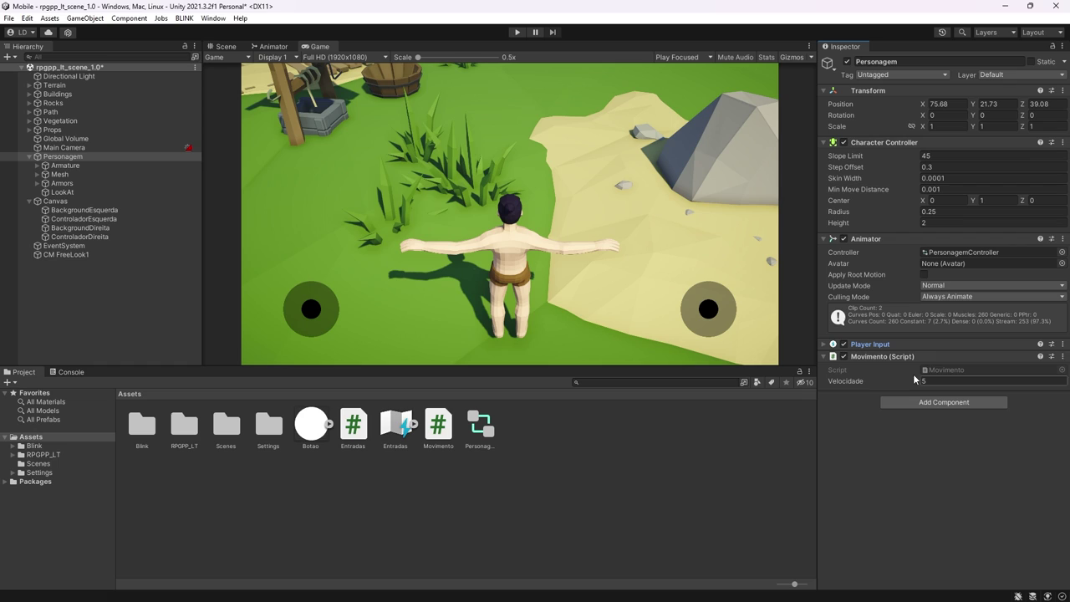
click(878, 345)
click(830, 415)
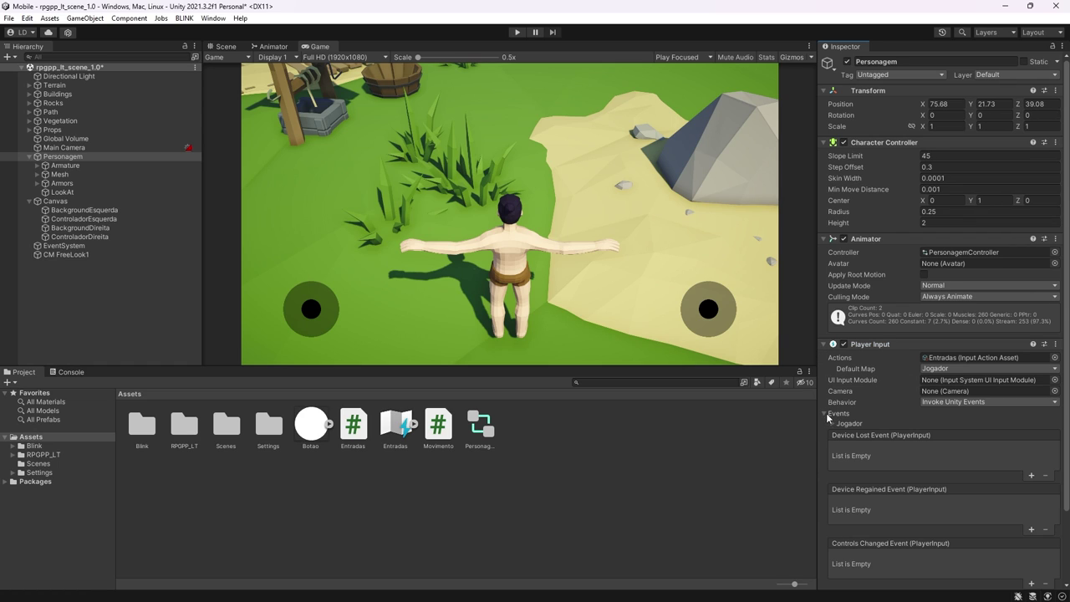
click(834, 425)
scroll(836, 418, down, 3)
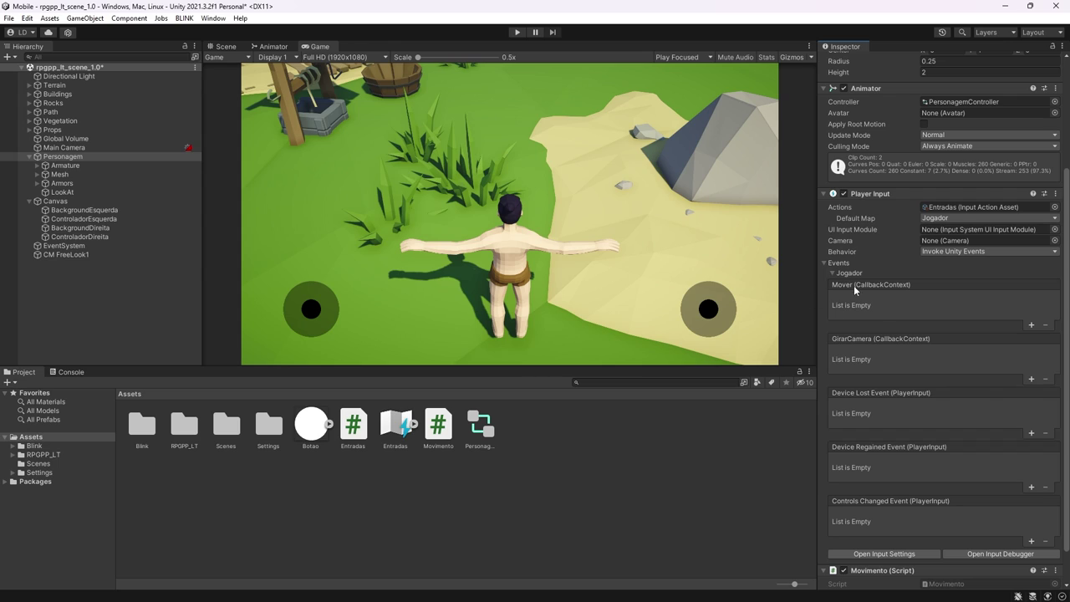
Step: Add a Mover event listener that calls Movimento.MoverPersonagem
click(1031, 325)
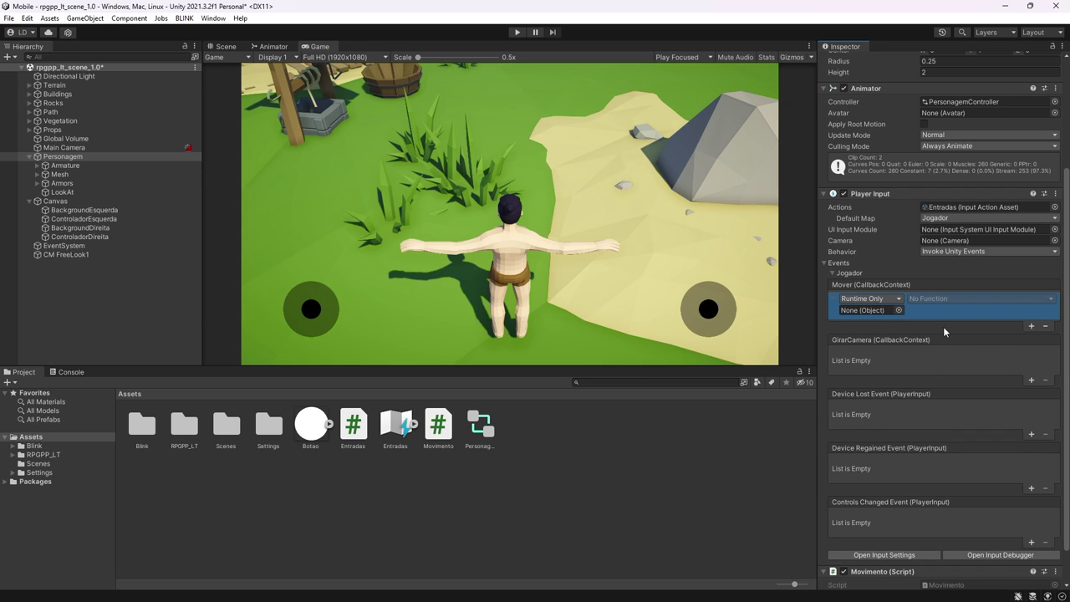
scroll(942, 325, down, 2)
drag(879, 534, 871, 280)
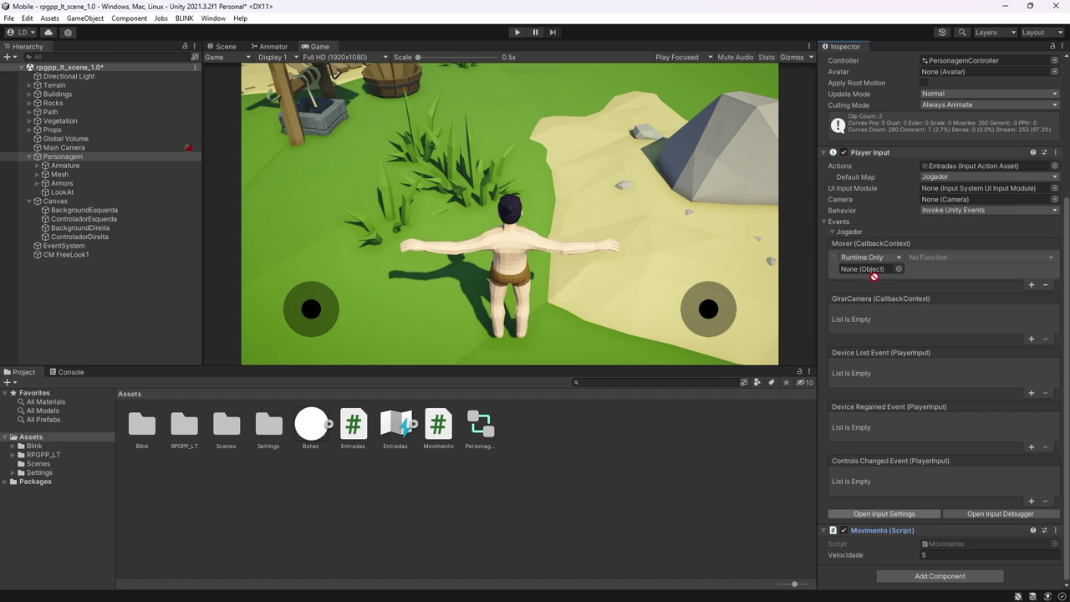
drag(874, 277, 866, 269)
click(959, 260)
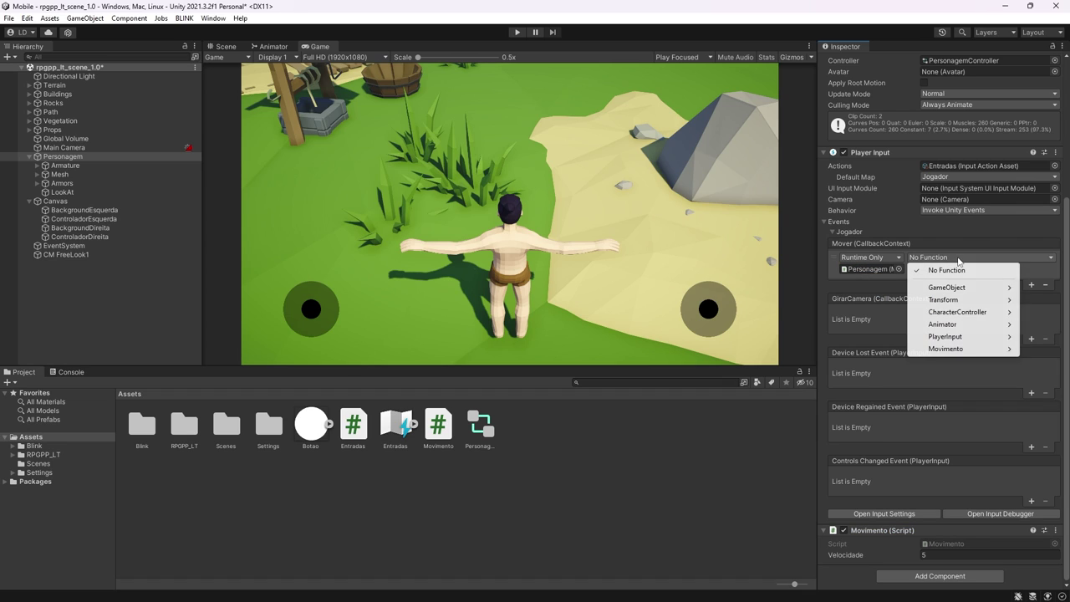
mouse_move(981, 351)
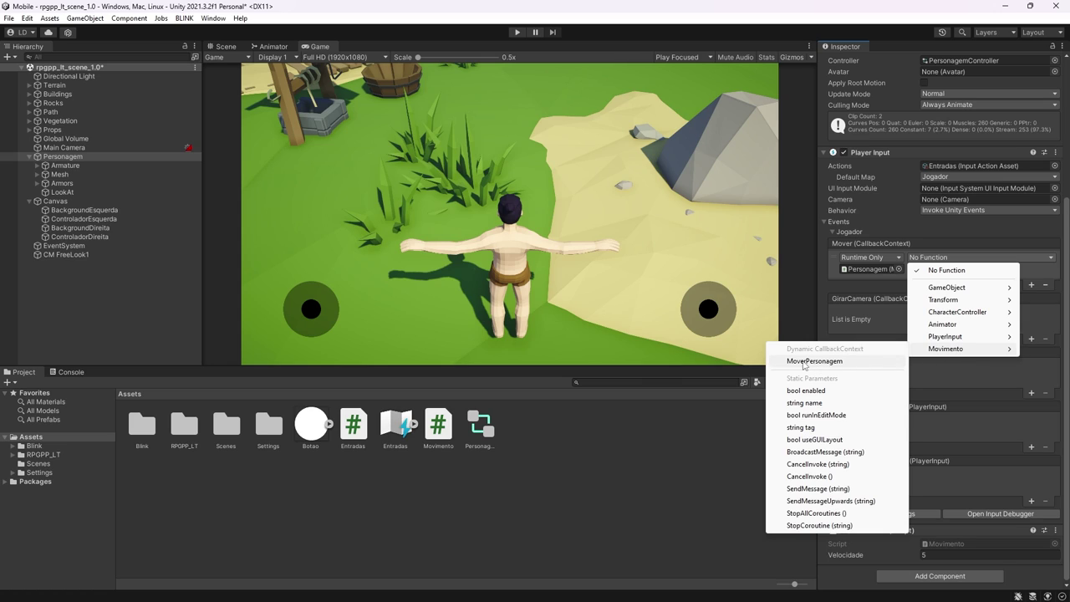
click(855, 366)
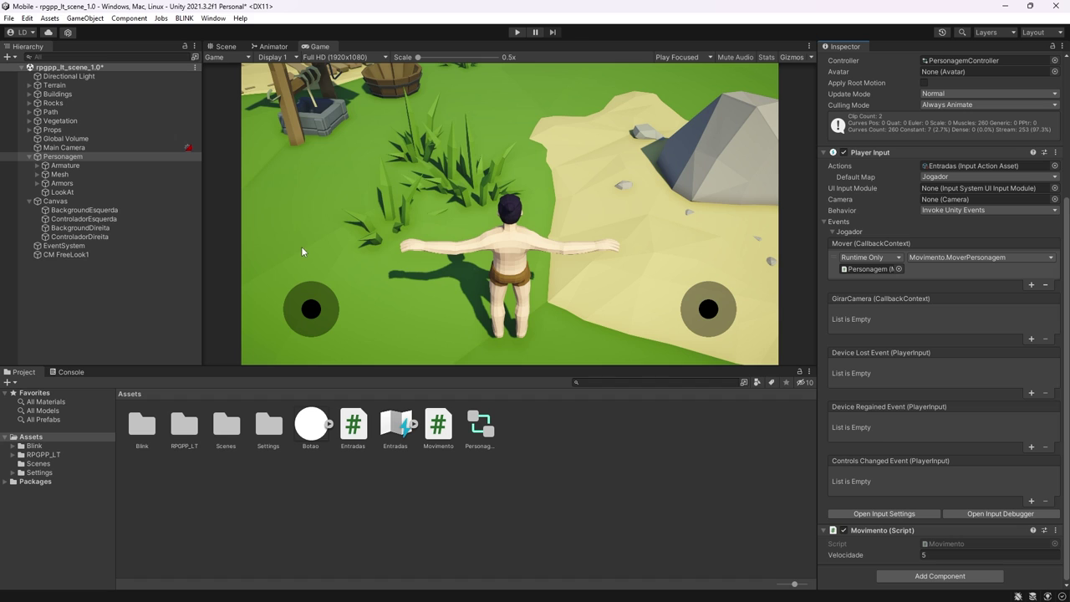
click(101, 219)
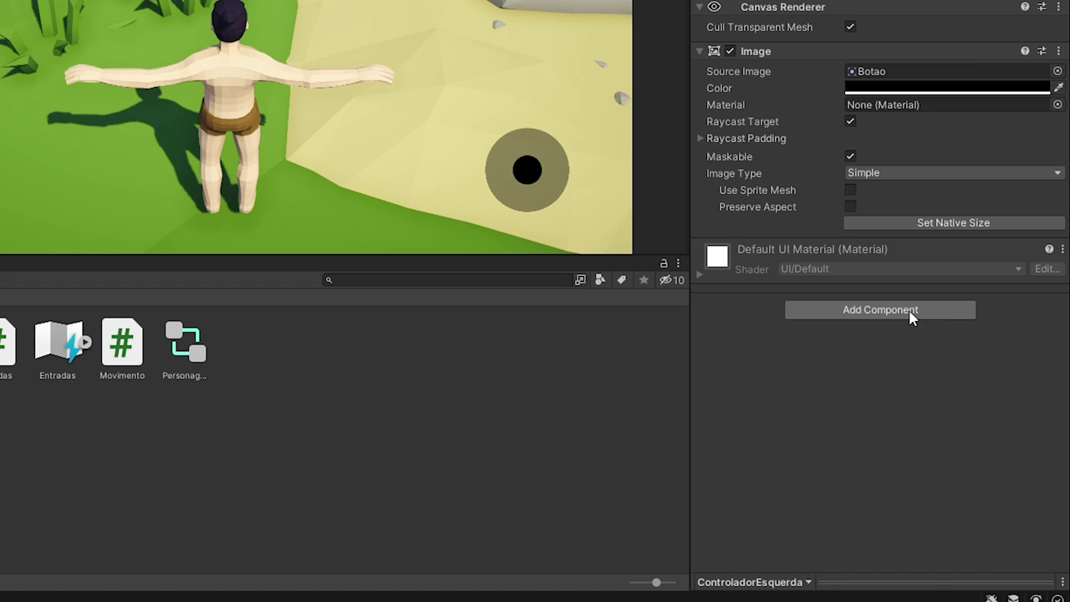
Step: Add an On-Screen Stick component to ControladorEsquerda
click(926, 339)
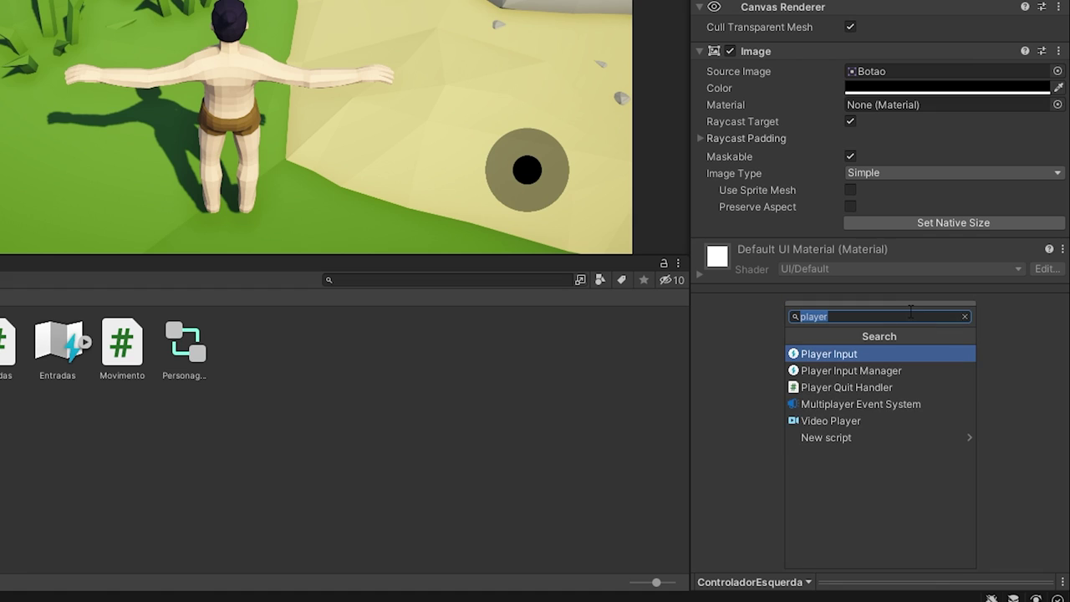
text(ons)
key(BackSpace)
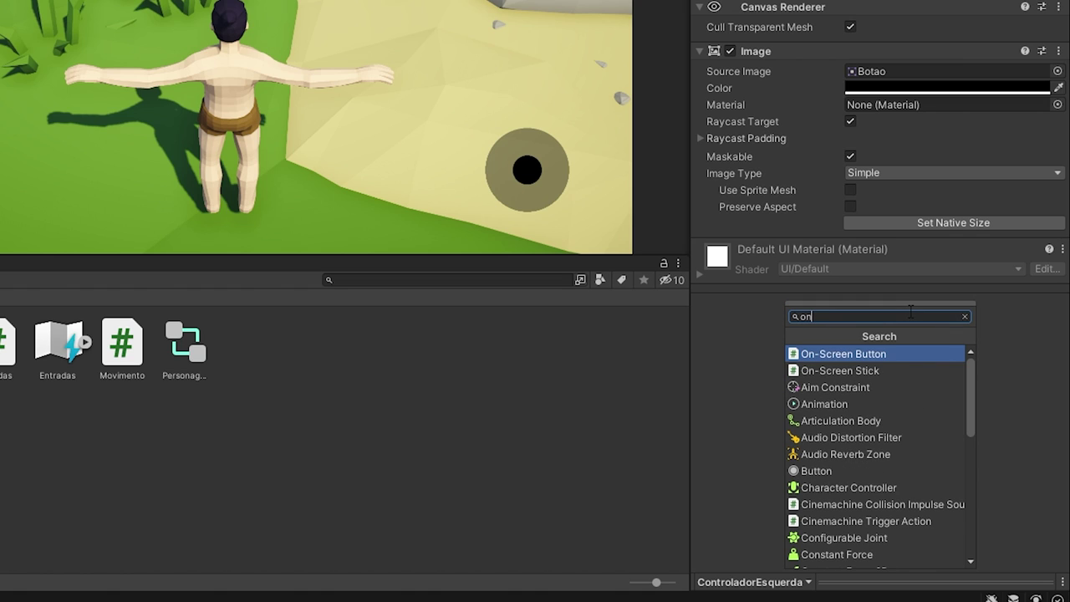
key(Down)
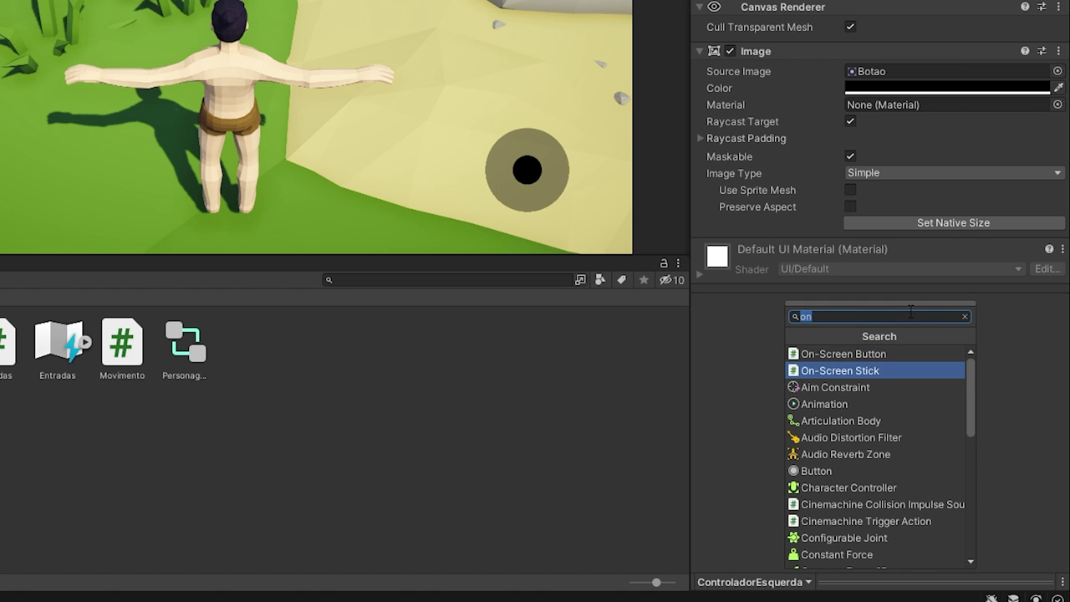
key(Return)
Step: Set Movement Range to 100 and Control Path to Gamepad Left Stick, then enter Play mode
click(896, 286)
text(10)
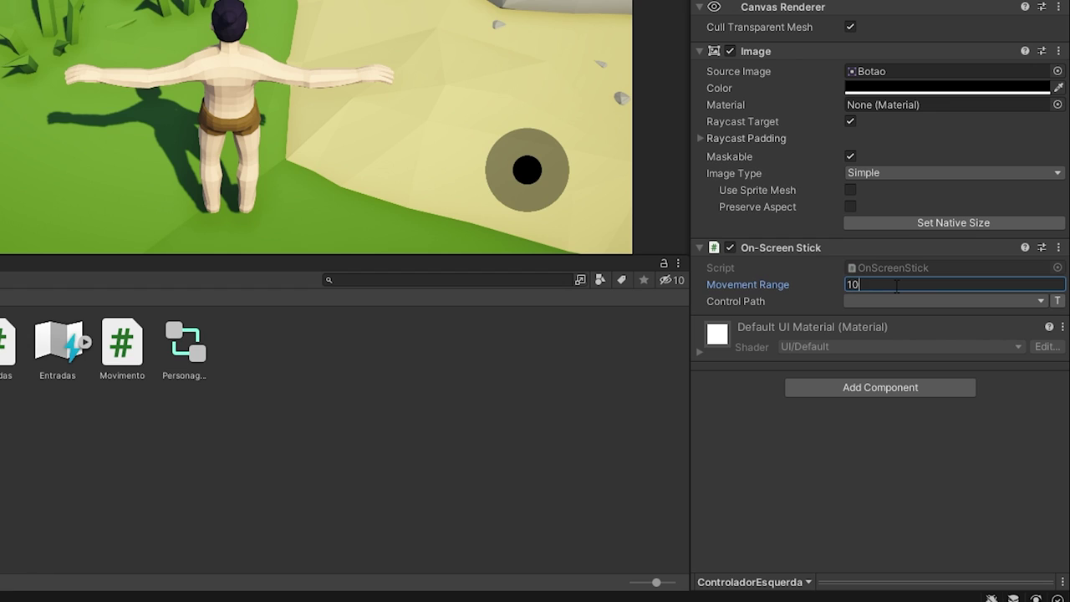
text(0)
click(888, 301)
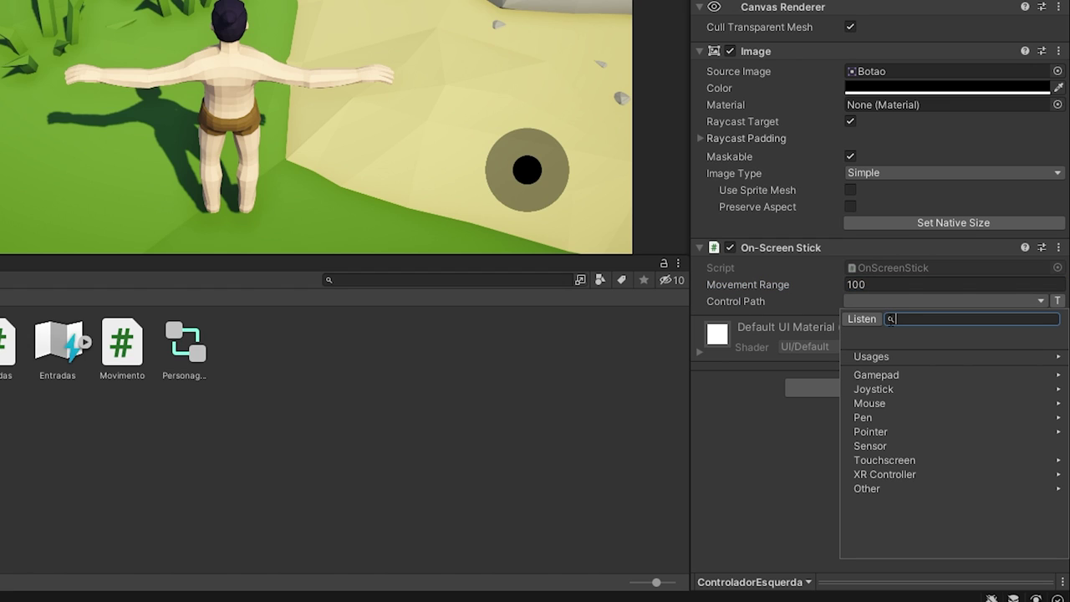
click(898, 378)
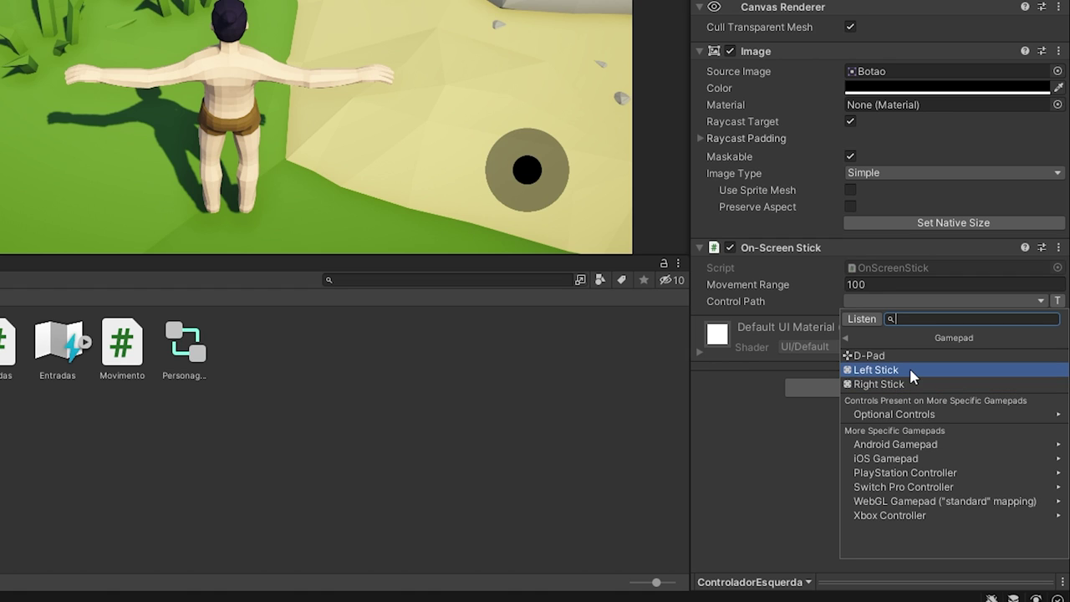
click(911, 371)
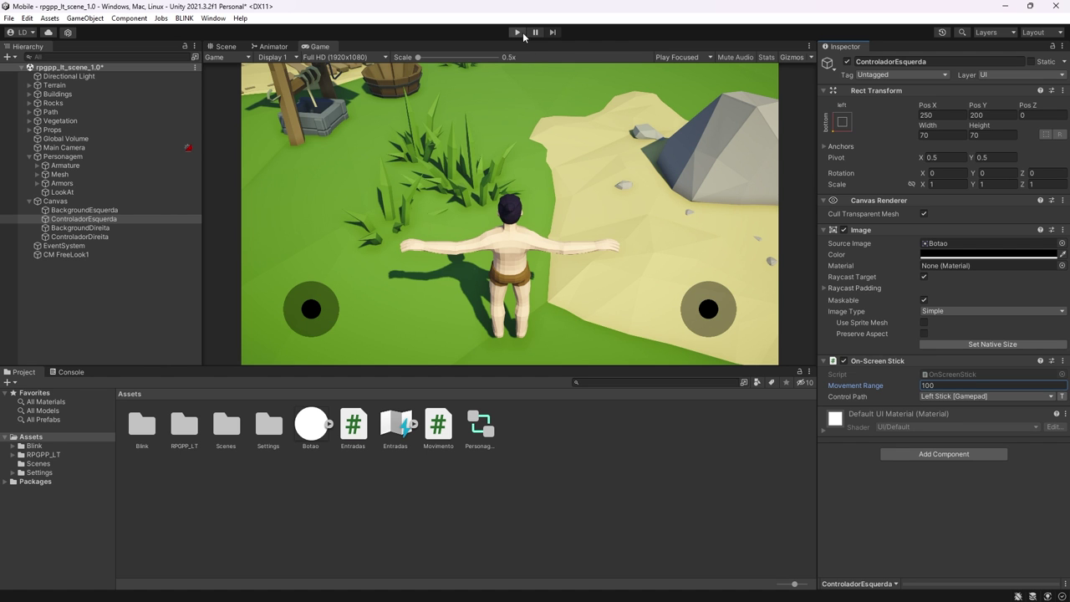
click(519, 31)
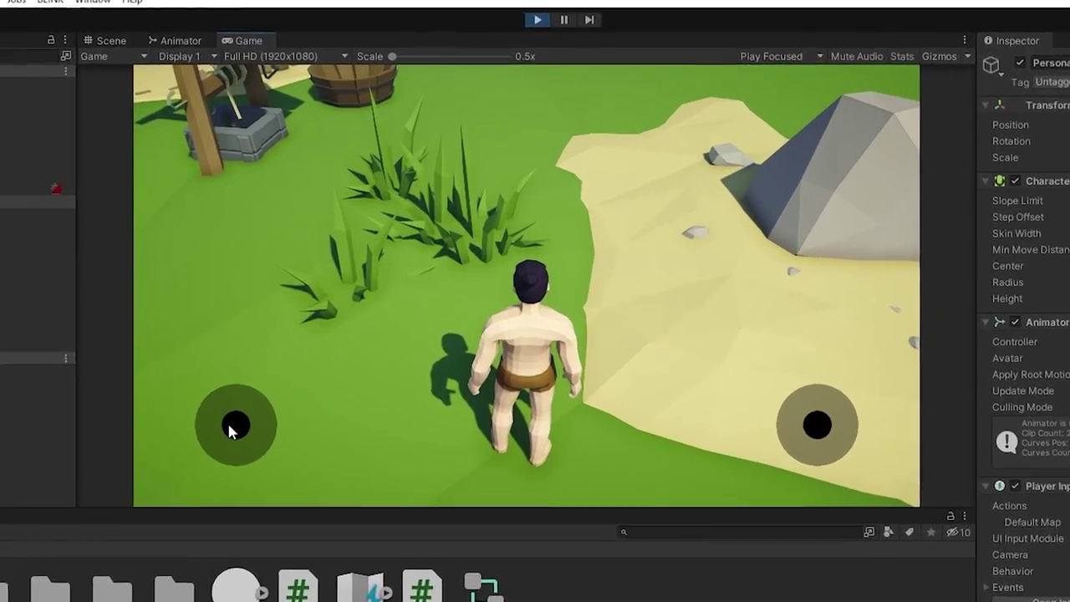
Step: Run the character toward the house with the left stick while orbiting the camera with the right
drag(311, 309, 308, 282)
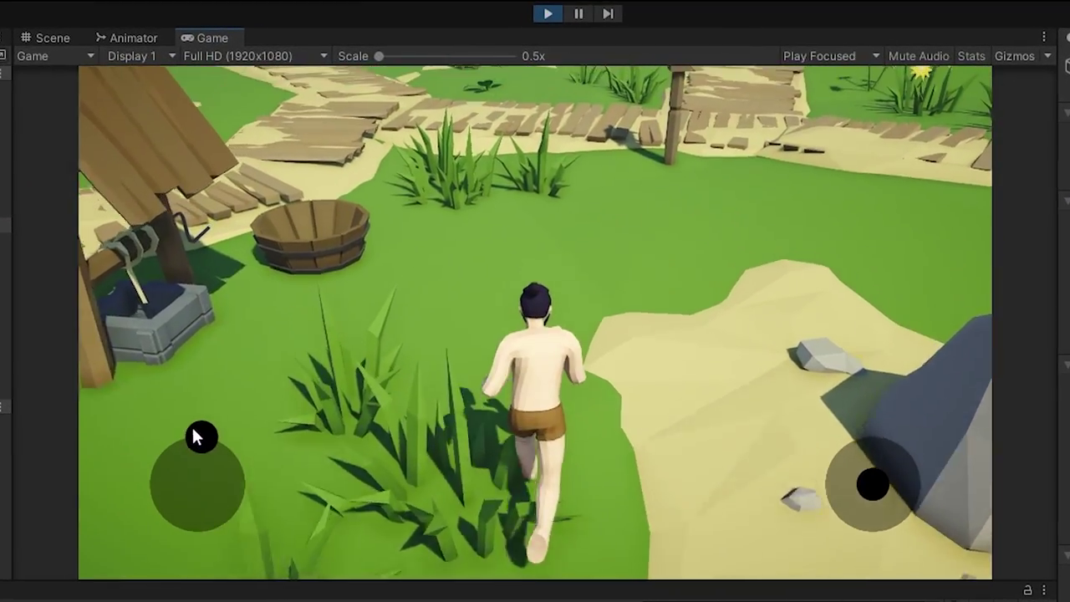
drag(197, 436, 163, 481)
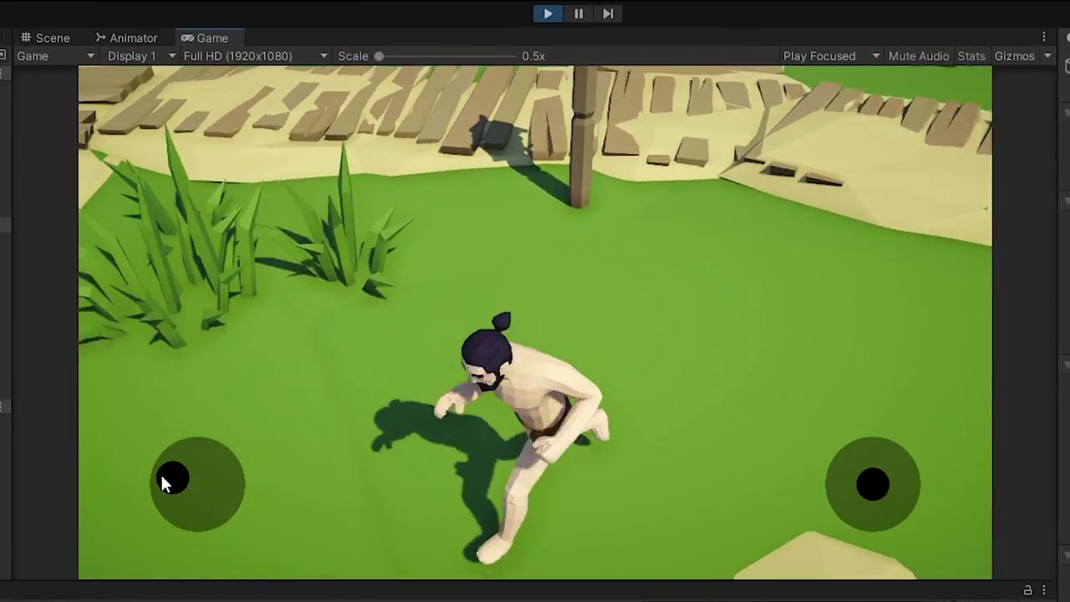
drag(866, 500, 870, 525)
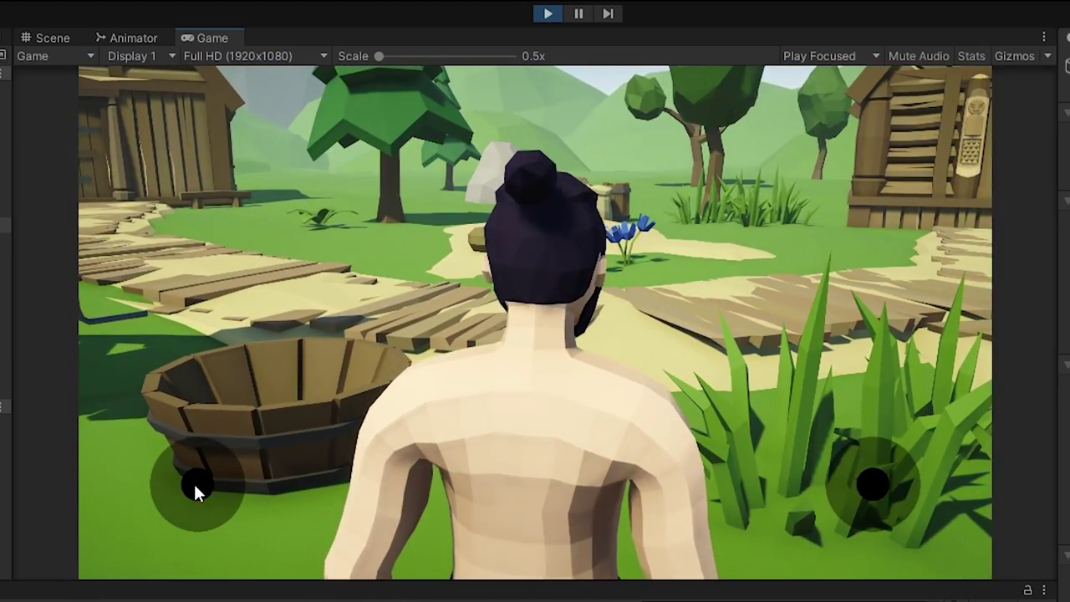
mouse_move(194, 487)
mouse_down()
mouse_move(206, 420)
mouse_move(160, 440)
mouse_up()
mouse_move(892, 473)
mouse_down()
mouse_move(826, 478)
mouse_move(885, 475)
mouse_move(883, 464)
mouse_up()
mouse_move(193, 481)
mouse_down()
mouse_move(167, 421)
mouse_move(99, 343)
mouse_move(190, 328)
mouse_move(104, 407)
mouse_up()
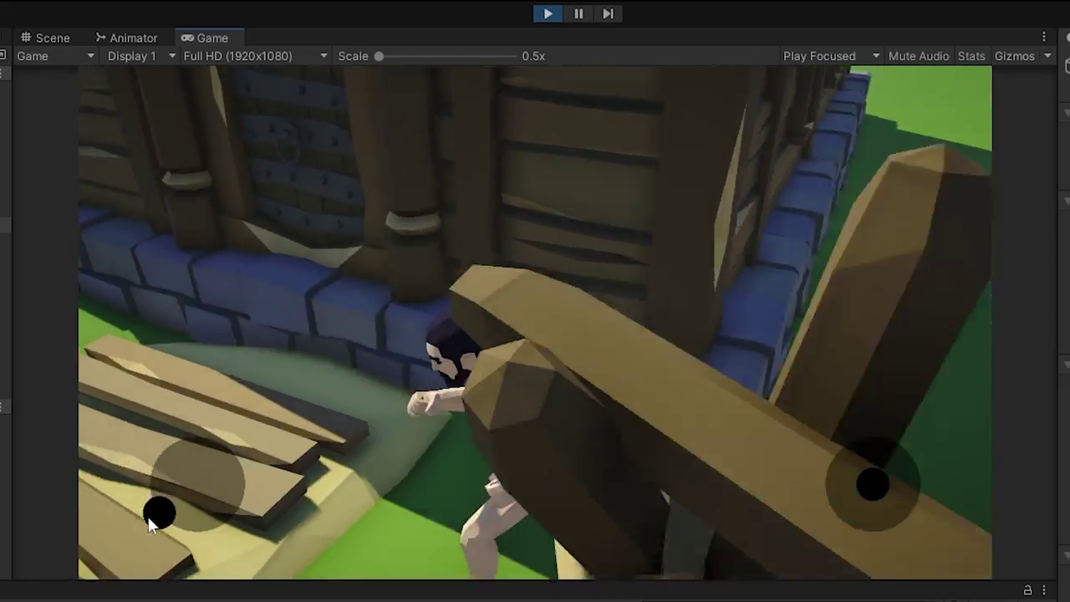
Step: Walk the character over the planks and along the path, swinging the camera to follow
drag(105, 407, 158, 511)
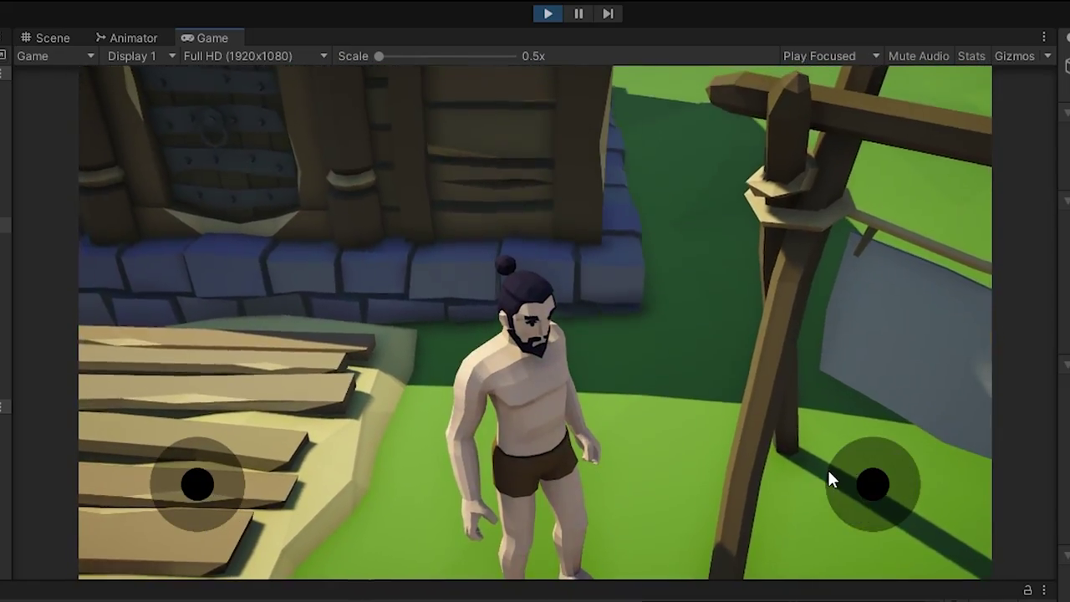
mouse_move(881, 486)
mouse_down()
mouse_move(895, 515)
mouse_move(844, 502)
mouse_up()
mouse_move(214, 497)
mouse_down()
mouse_move(134, 473)
mouse_move(167, 468)
mouse_up()
mouse_move(872, 479)
mouse_down()
mouse_move(896, 488)
mouse_move(870, 494)
mouse_move(869, 421)
mouse_up()
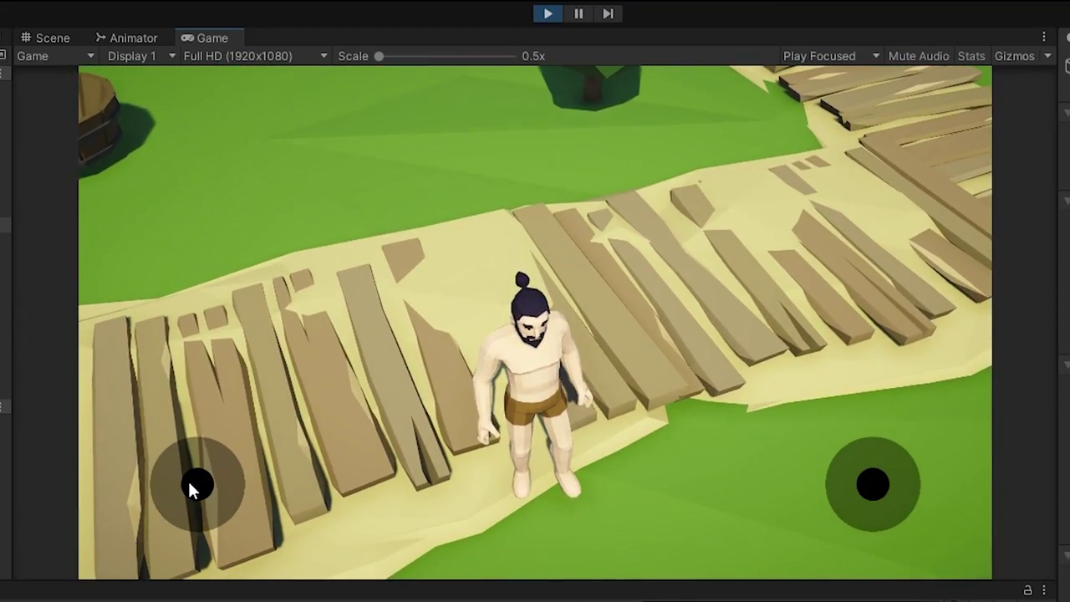
drag(190, 482, 199, 408)
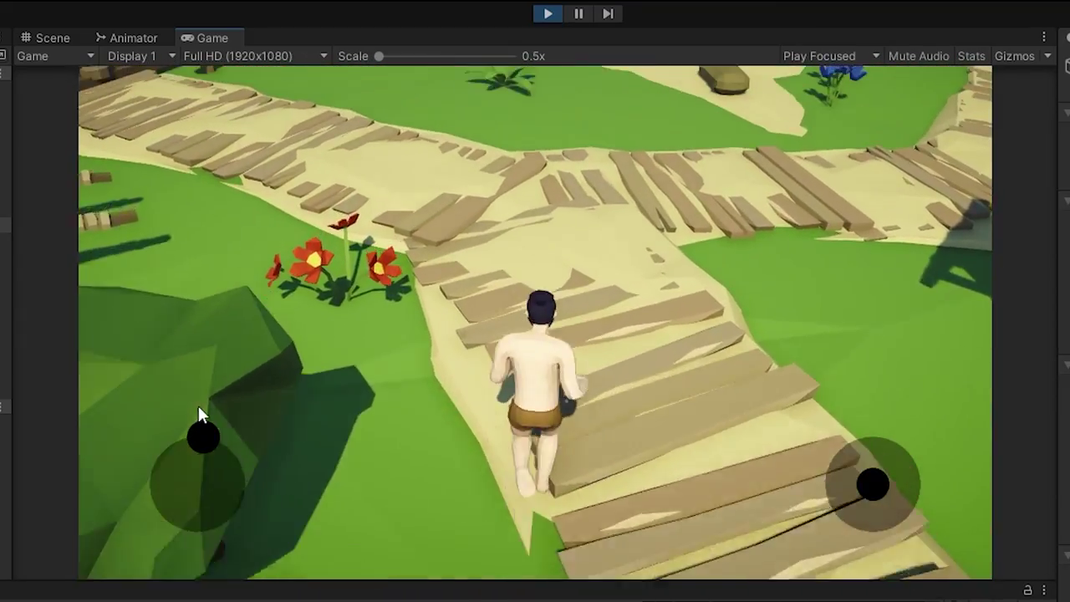
drag(198, 408, 229, 407)
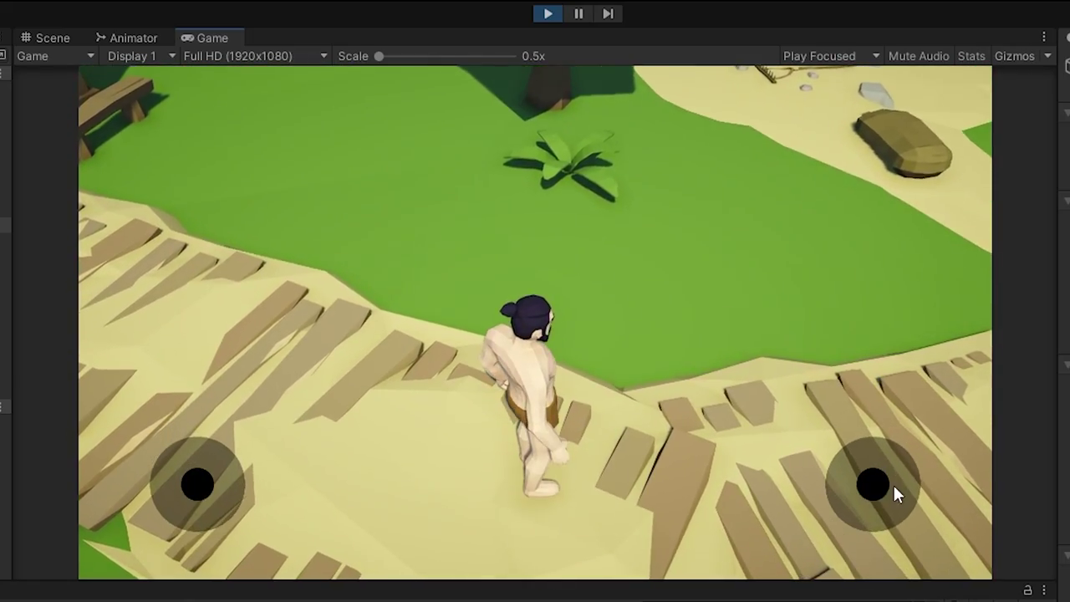
drag(893, 489, 952, 488)
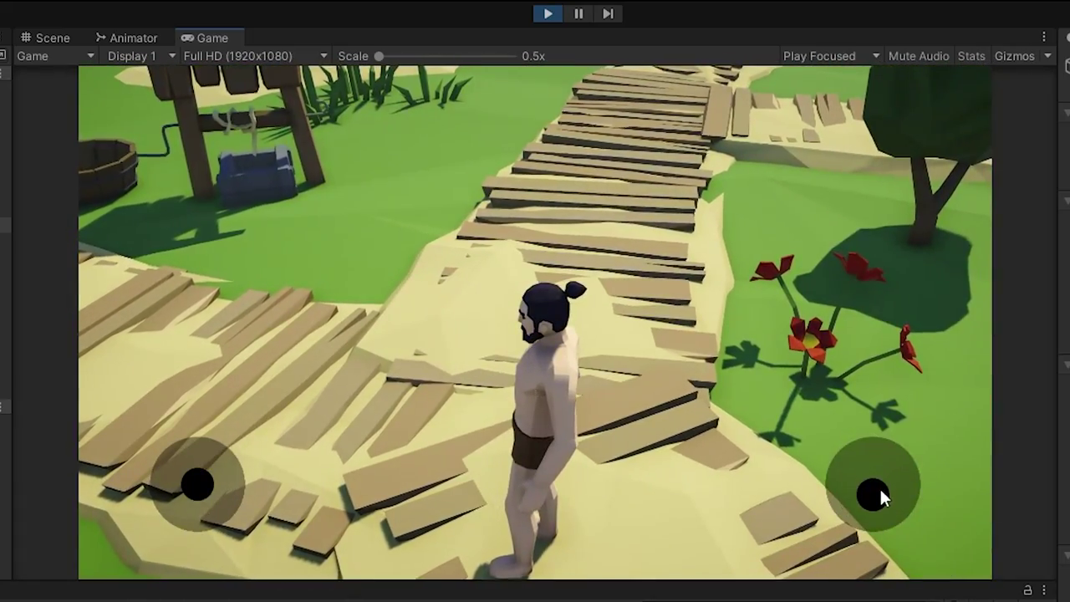